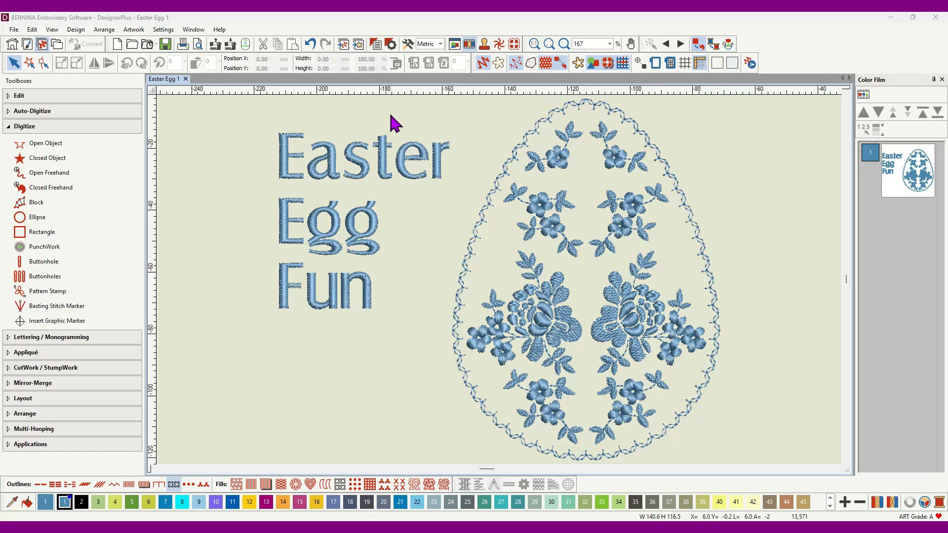
Step: Open Insert Artwork to view the Decorative clip art folder, and close it without inserting anything
{"action": "left_click", "coordinate": [359, 45]}
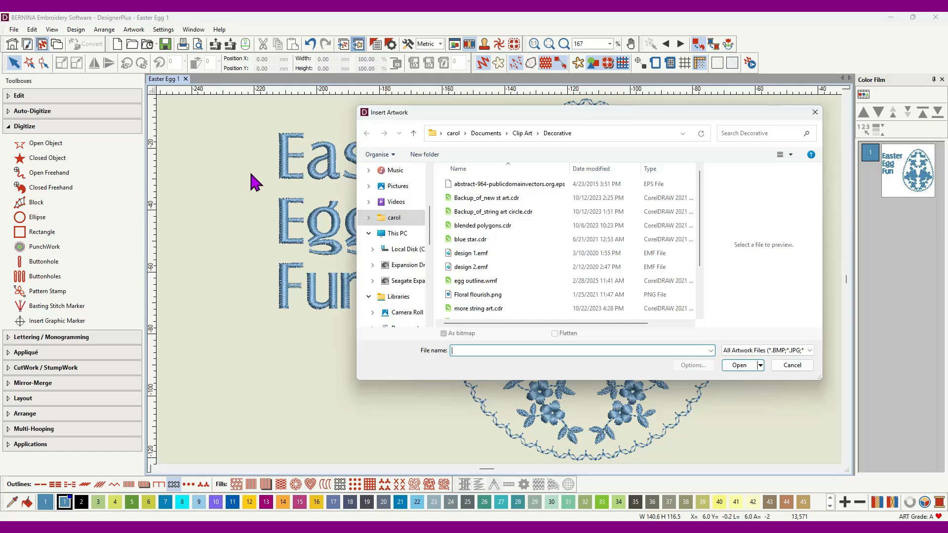
{"action": "left_click", "coordinate": [815, 113]}
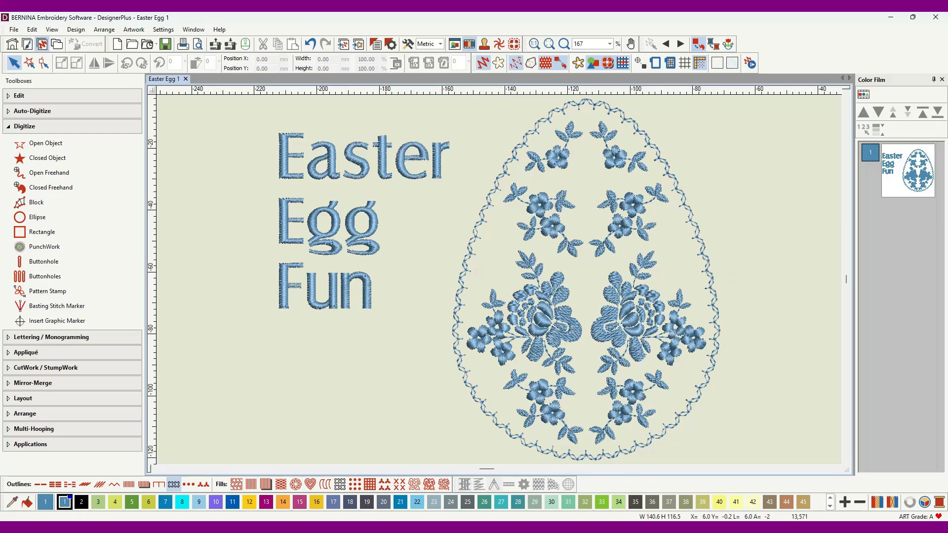
Step: Switch to the Firefox window with the Creative Fabrica search page
{"action": "mouse_move", "coordinate": [616, 528]}
{"action": "mouse_move", "coordinate": [507, 528]}
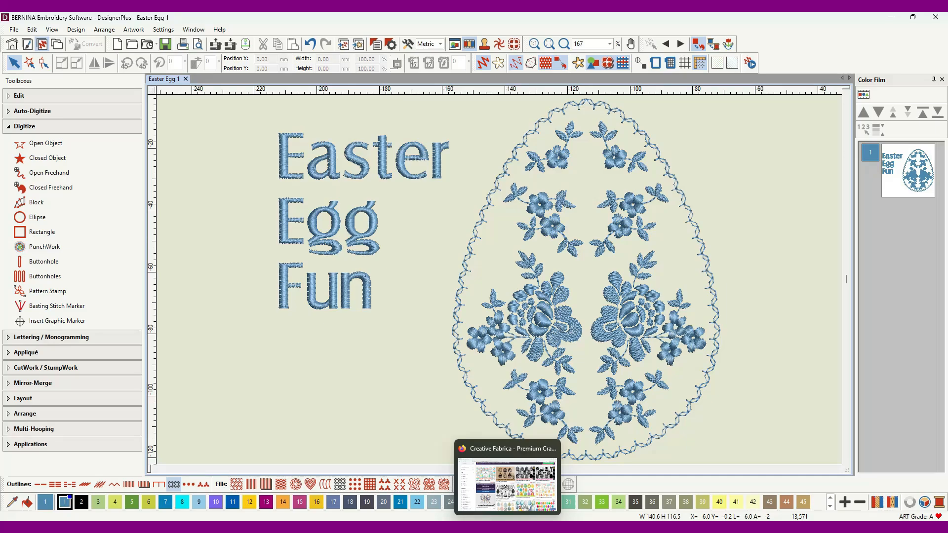
{"action": "left_click", "coordinate": [507, 529]}
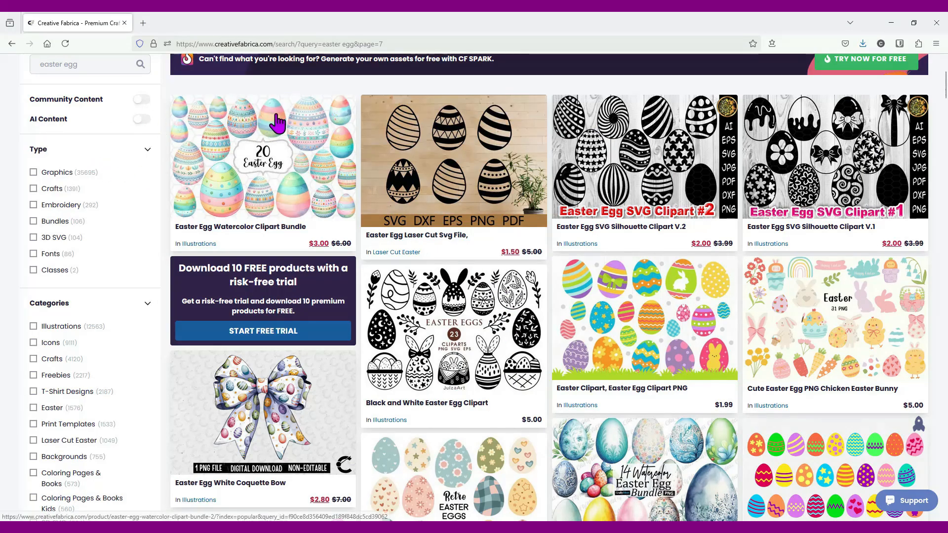
Step: Examine the Creative Fabrica "easter egg" search results for a simple, free egg design
{"action": "scroll", "coordinate": [327, 146], "scroll_direction": "up", "scroll_amount": 4}
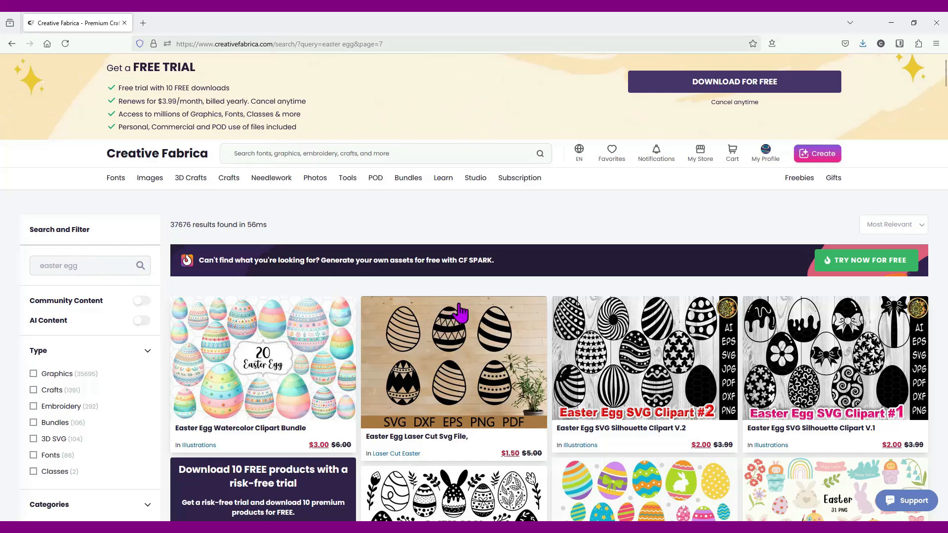
{"action": "scroll", "coordinate": [464, 316], "scroll_direction": "down", "scroll_amount": 2}
{"action": "scroll", "coordinate": [464, 316], "scroll_direction": "down", "scroll_amount": 5}
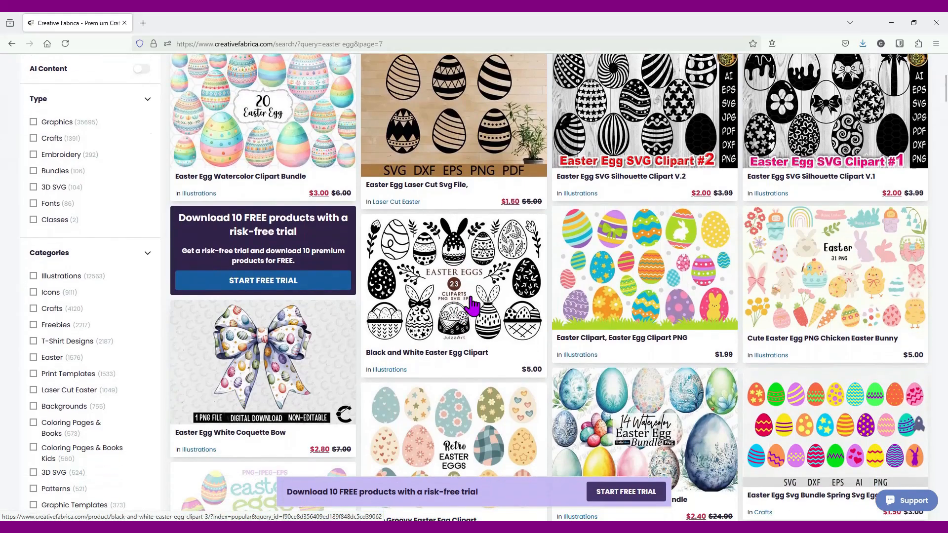
{"action": "scroll", "coordinate": [482, 288], "scroll_direction": "down", "scroll_amount": 12}
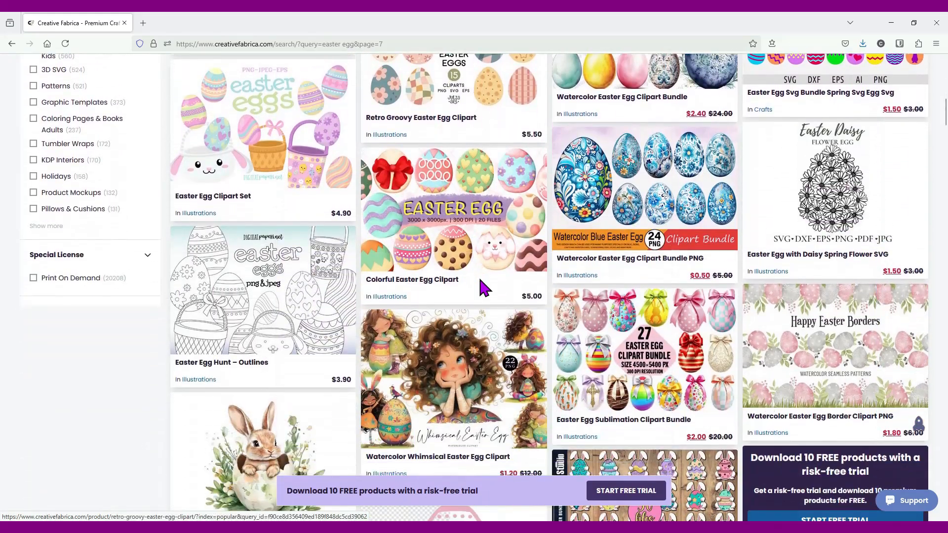
{"action": "scroll", "coordinate": [481, 289], "scroll_direction": "down", "scroll_amount": 11}
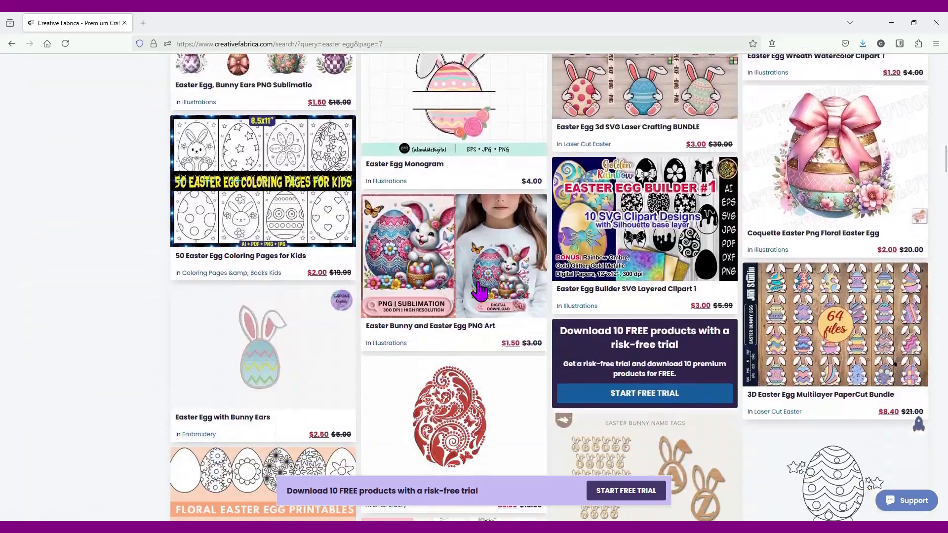
{"action": "scroll", "coordinate": [478, 291], "scroll_direction": "down", "scroll_amount": 4}
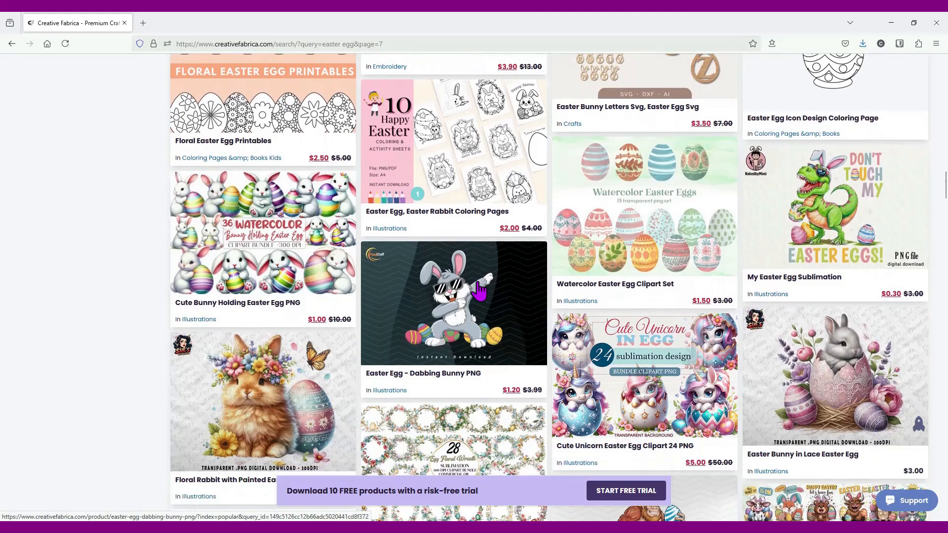
{"action": "scroll", "coordinate": [478, 285], "scroll_direction": "down", "scroll_amount": 6}
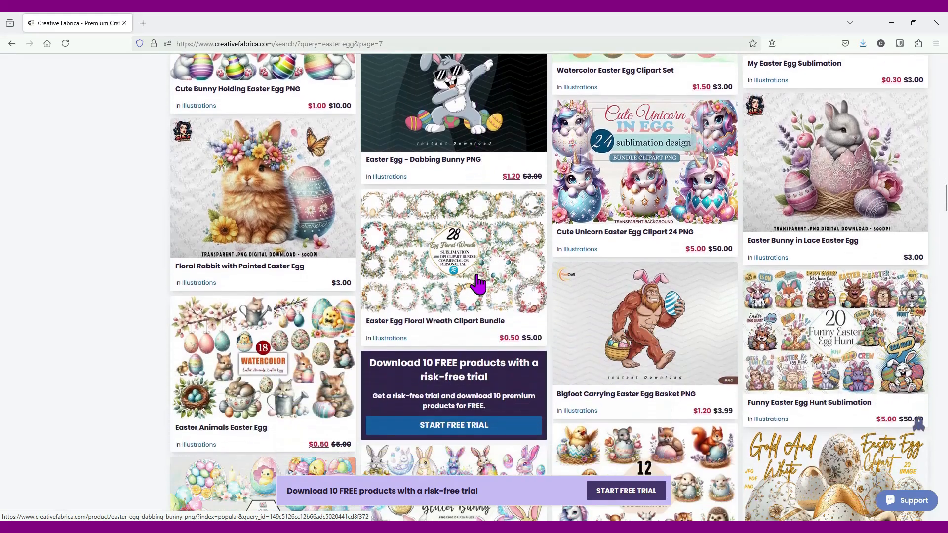
{"action": "scroll", "coordinate": [478, 284], "scroll_direction": "down", "scroll_amount": 3}
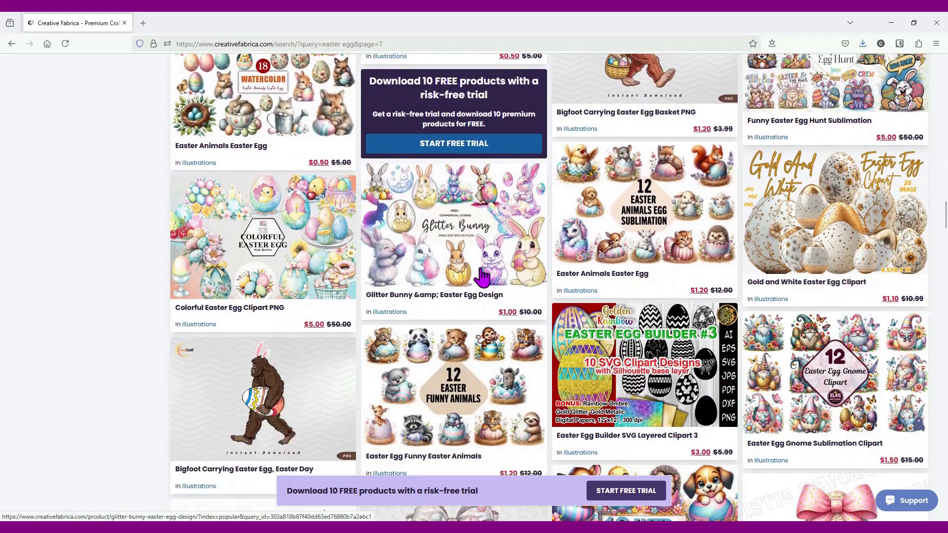
{"action": "scroll", "coordinate": [483, 276], "scroll_direction": "down", "scroll_amount": 3}
{"action": "scroll", "coordinate": [486, 276], "scroll_direction": "down", "scroll_amount": 2}
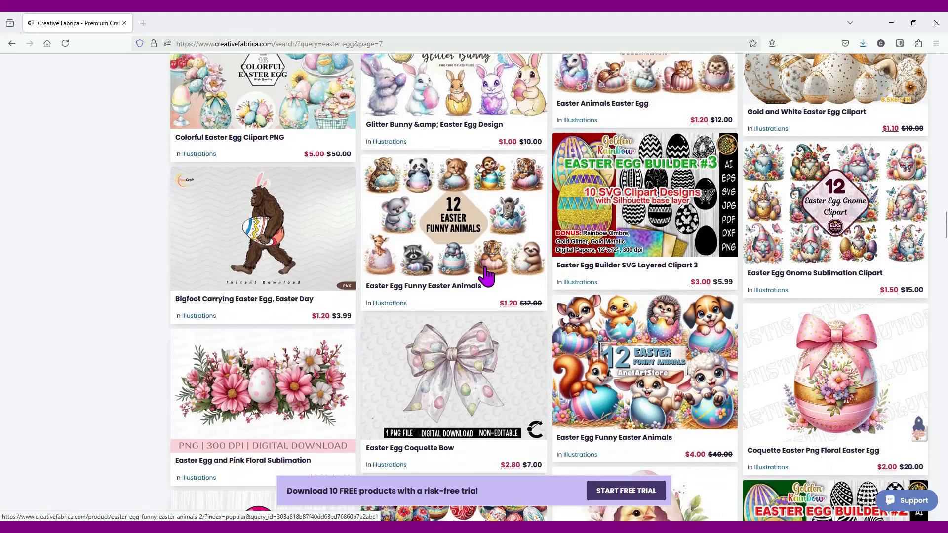
{"action": "scroll", "coordinate": [486, 276], "scroll_direction": "down", "scroll_amount": 7}
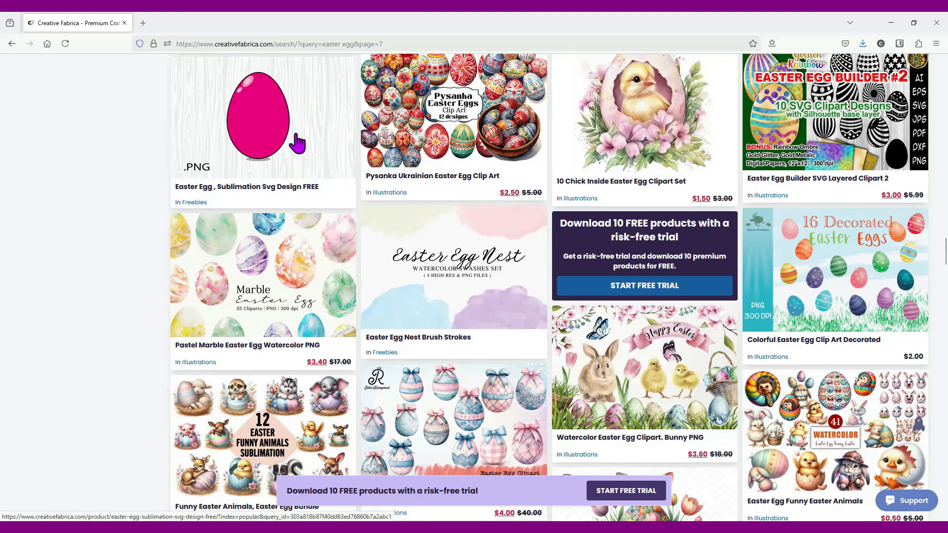
Step: Download the free "Easter Egg , Sublimation Svg Design FREE" graphic and save its zip file in Documents > Clip Art > Celebrations
{"action": "left_click", "coordinate": [265, 129]}
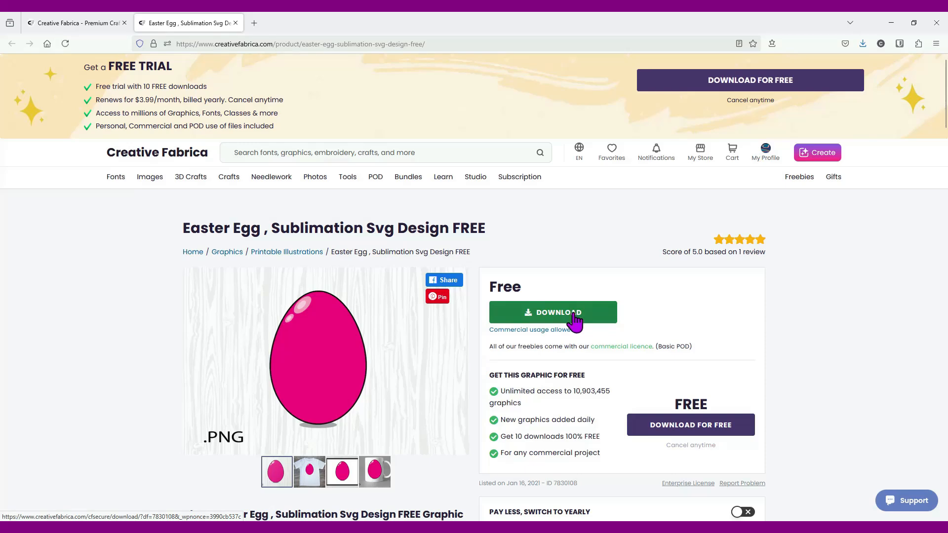
{"action": "left_click", "coordinate": [574, 315]}
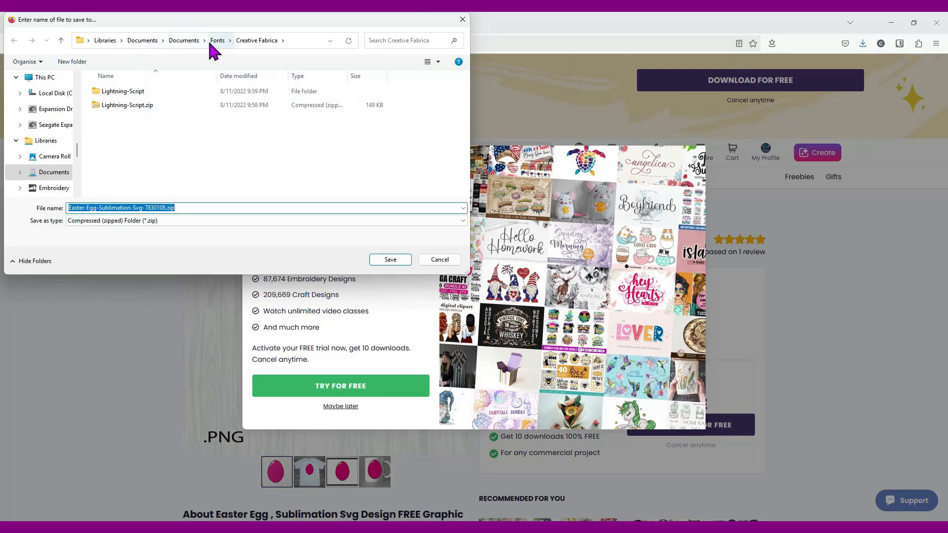
{"action": "left_click", "coordinate": [184, 41]}
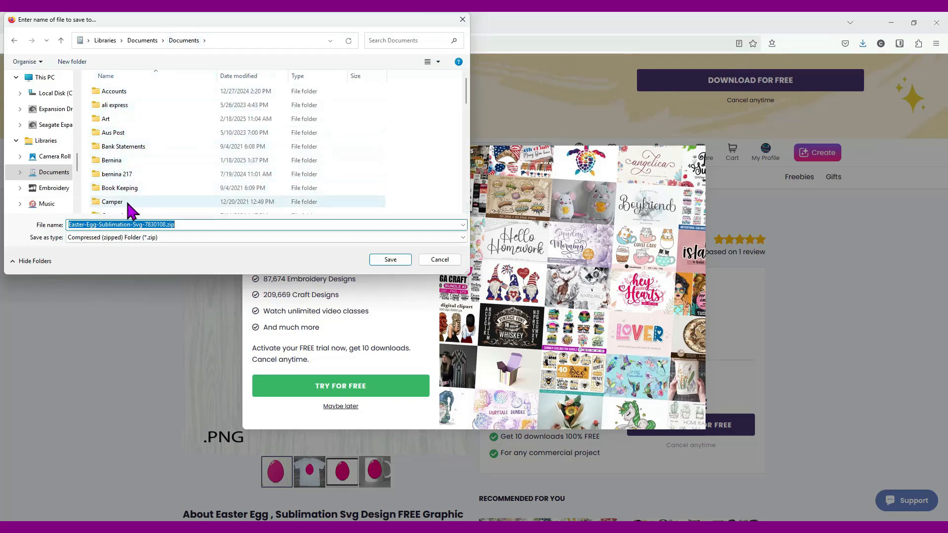
{"action": "scroll", "coordinate": [172, 164], "scroll_direction": "down", "scroll_amount": 2}
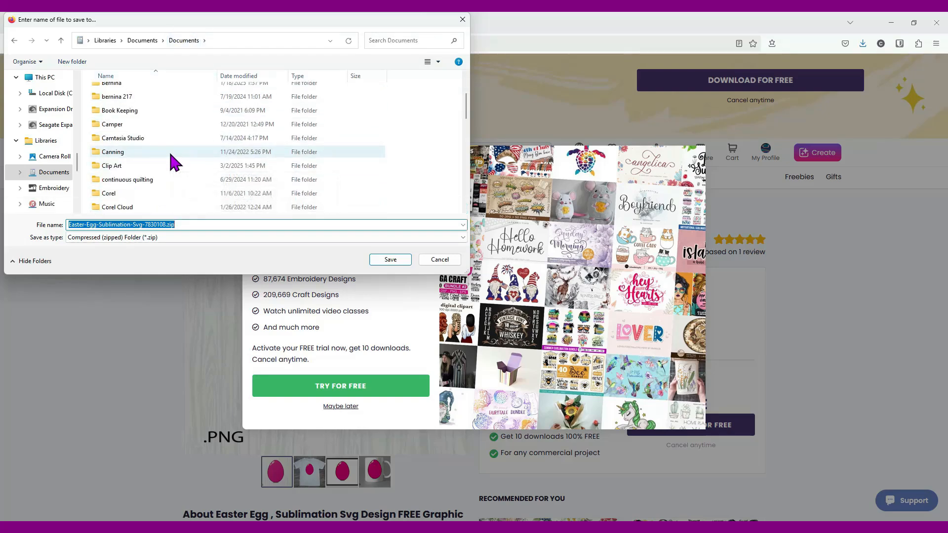
{"action": "scroll", "coordinate": [173, 158], "scroll_direction": "down", "scroll_amount": 1}
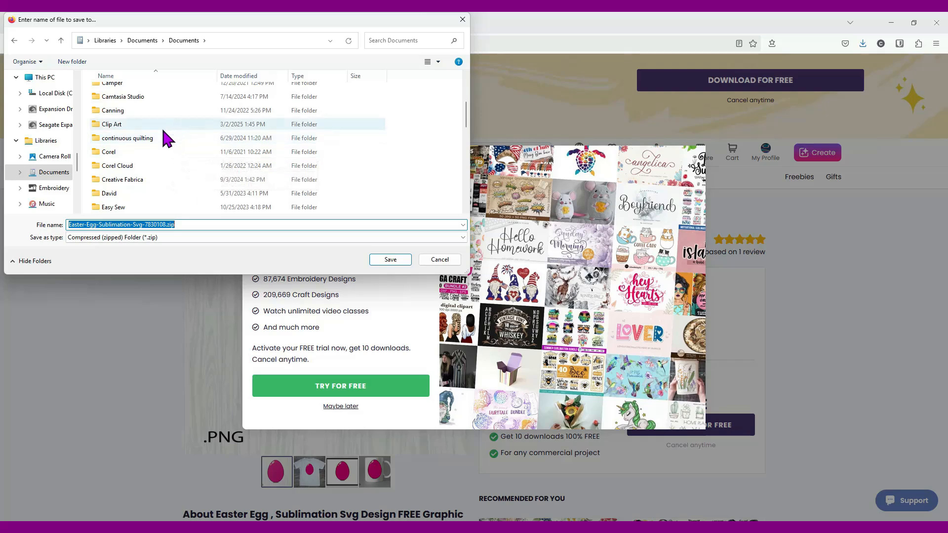
{"action": "left_click", "coordinate": [119, 126]}
{"action": "left_click", "coordinate": [140, 125]}
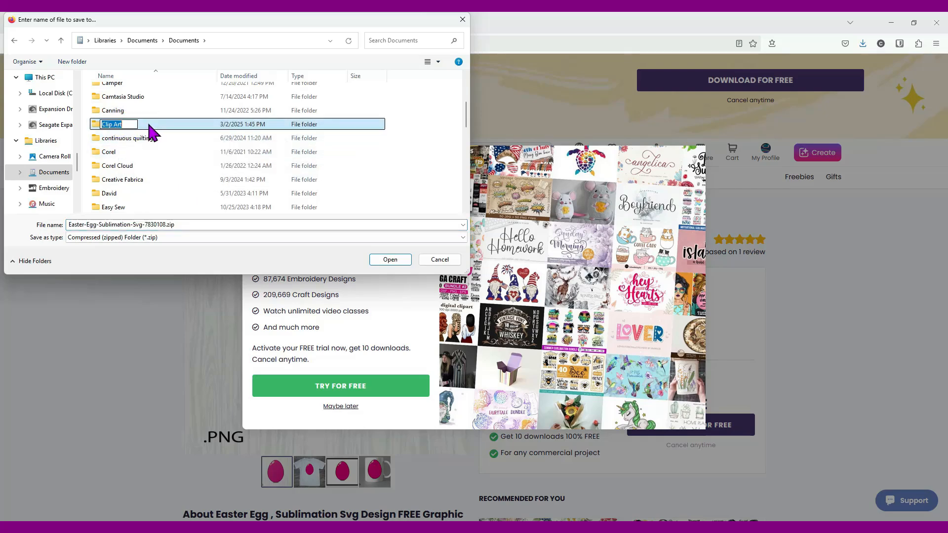
{"action": "left_click", "coordinate": [148, 123]}
{"action": "double_click", "coordinate": [149, 129]}
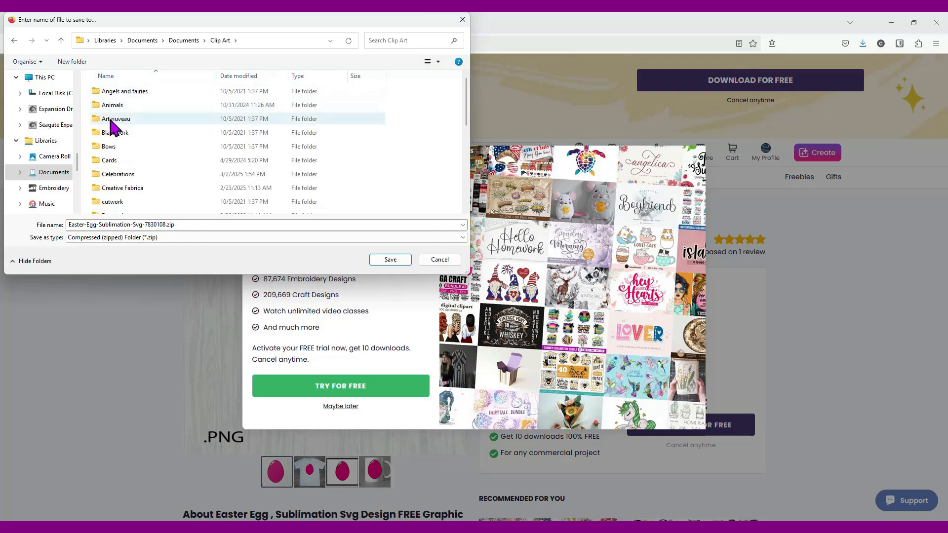
{"action": "left_click", "coordinate": [119, 174]}
{"action": "double_click", "coordinate": [145, 177]}
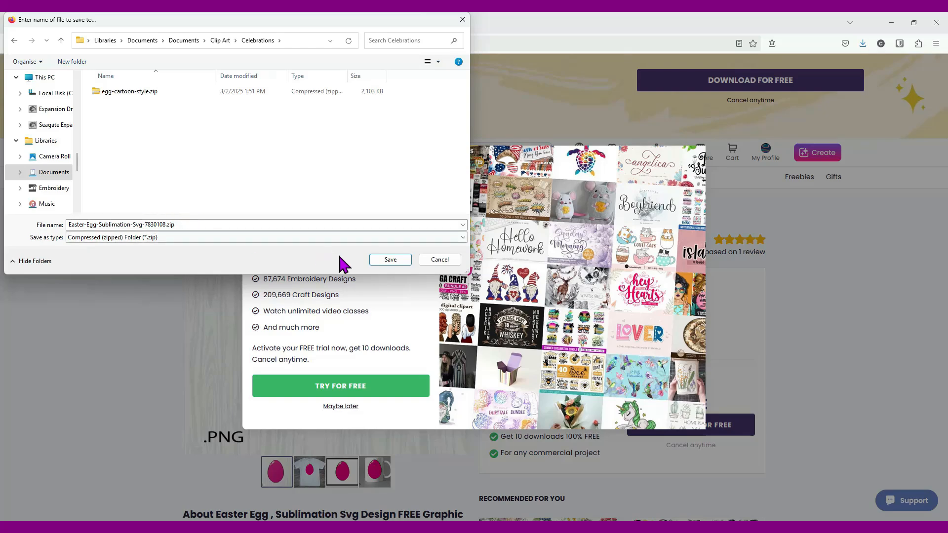
{"action": "left_click", "coordinate": [385, 260]}
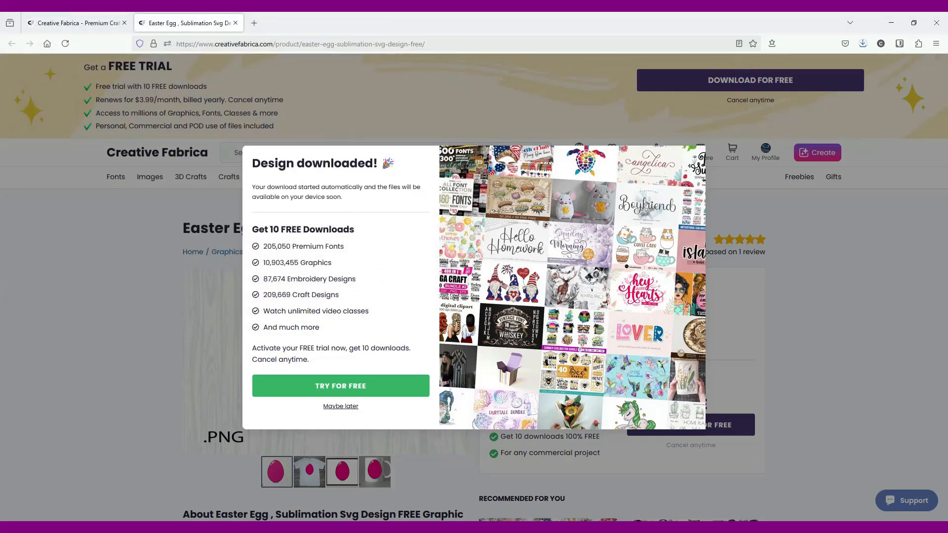
Step: Show the downloaded Easter-Egg-Sublimation-Svg-7830108.zip in its folder and extract it to a folder of the same name
{"action": "left_click", "coordinate": [574, 527]}
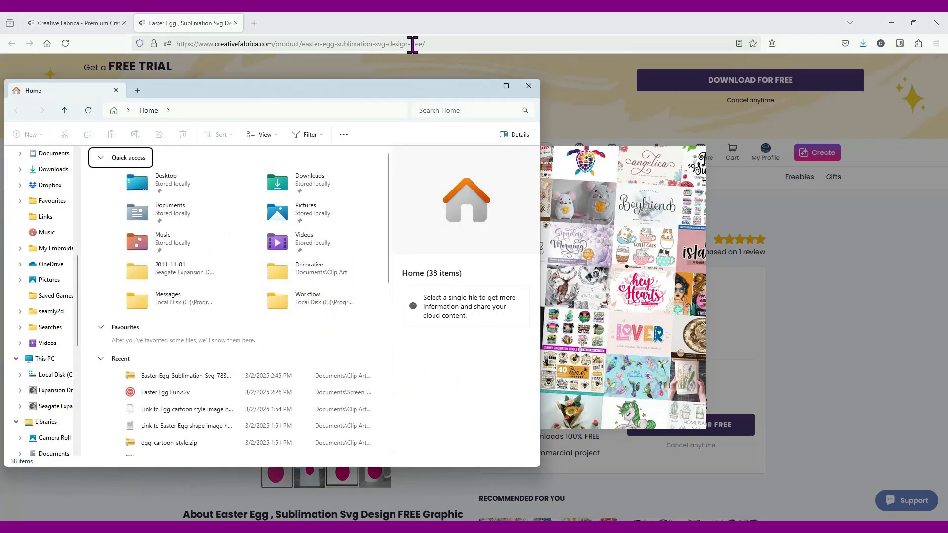
{"action": "left_click", "coordinate": [529, 86]}
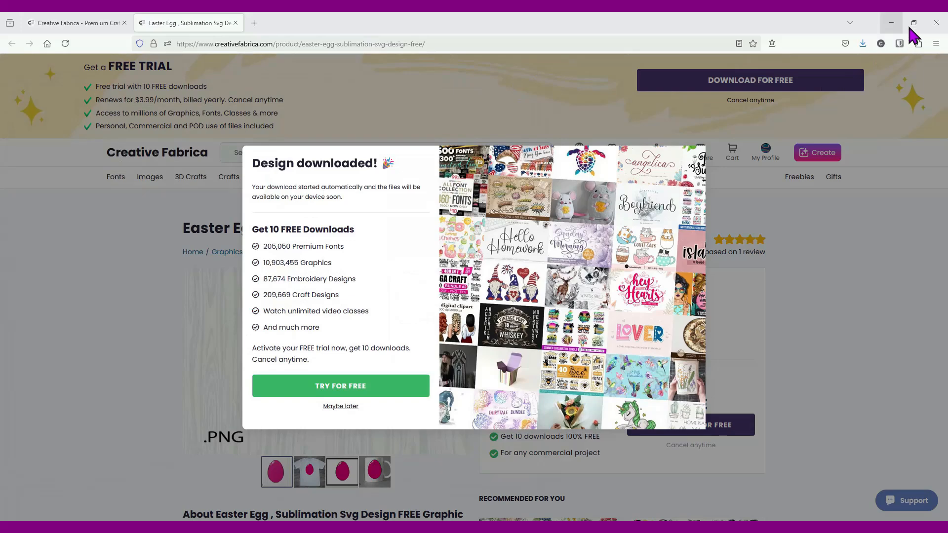
{"action": "left_click", "coordinate": [863, 44]}
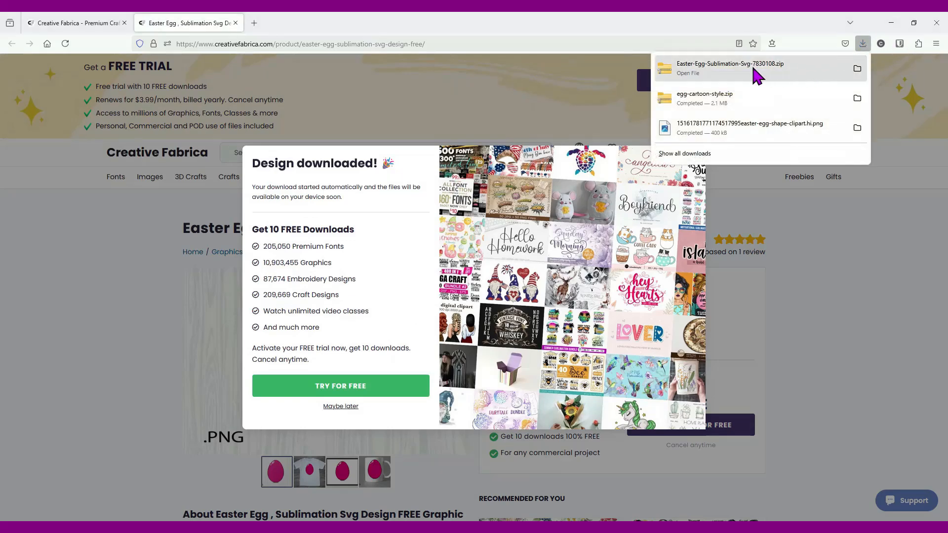
{"action": "left_click", "coordinate": [858, 70]}
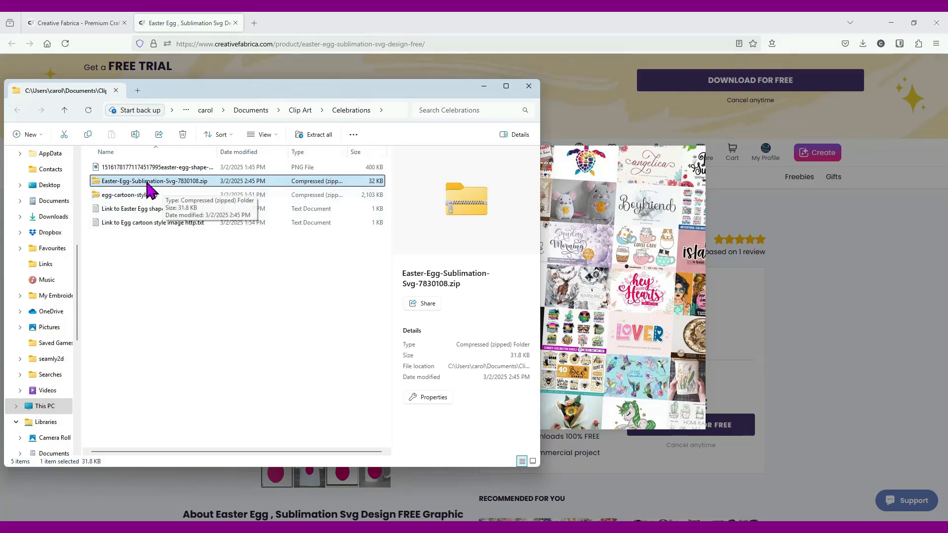
{"action": "right_click", "coordinate": [148, 188]}
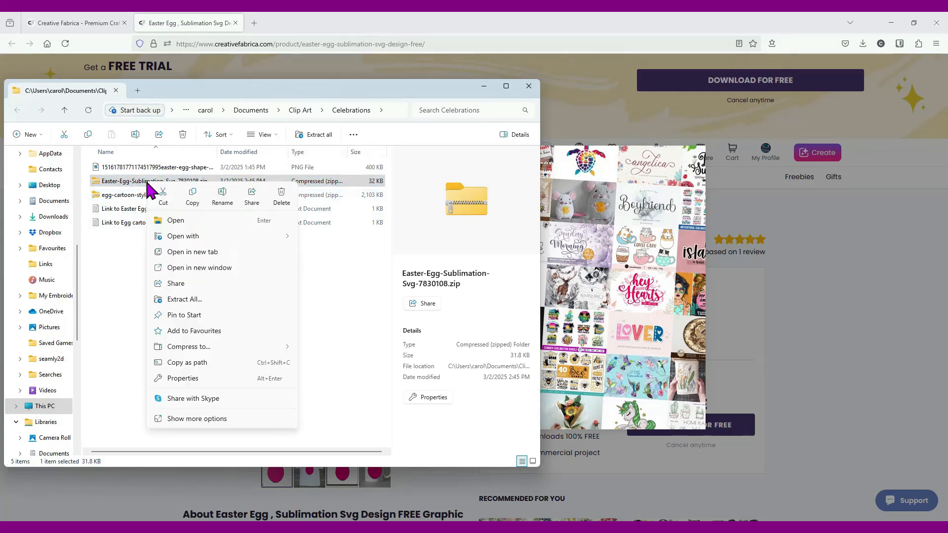
{"action": "left_click", "coordinate": [185, 299]}
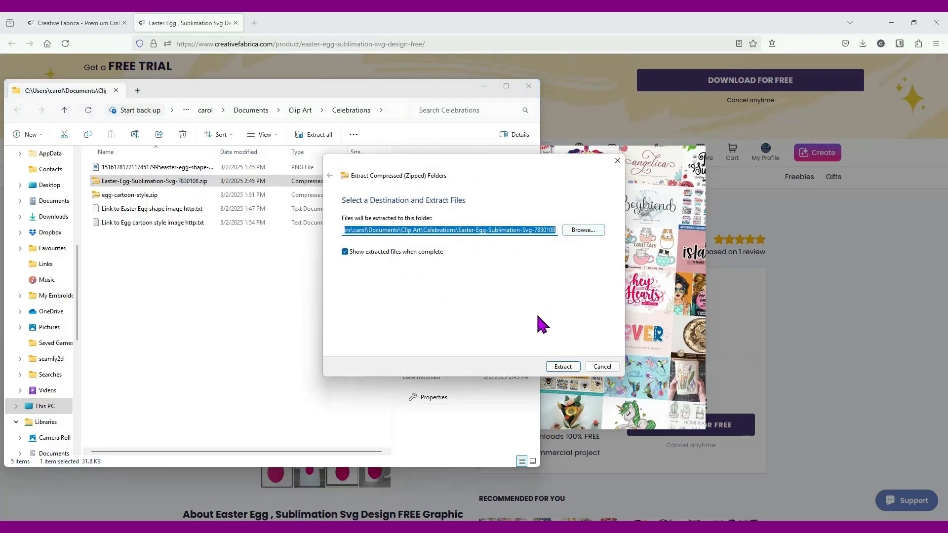
{"action": "left_click", "coordinate": [561, 367]}
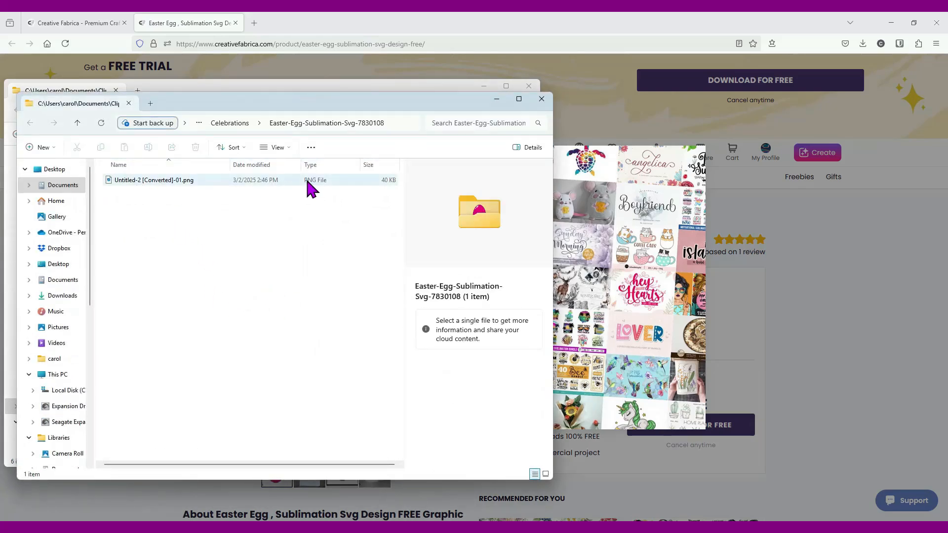
Step: Preview the extracted file Untitled-2 [Converted]-01.png and close both File Explorer windows
{"action": "left_click", "coordinate": [132, 182]}
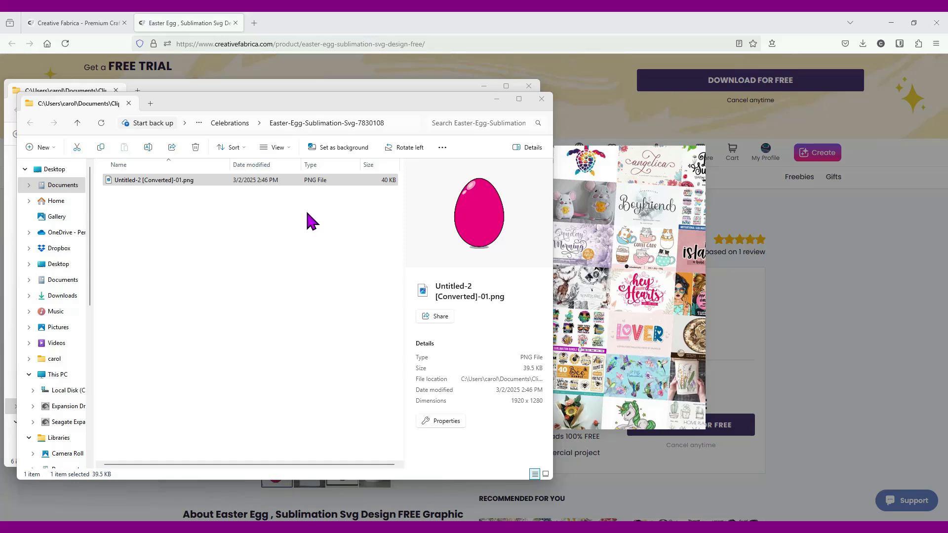
{"action": "left_click", "coordinate": [542, 98]}
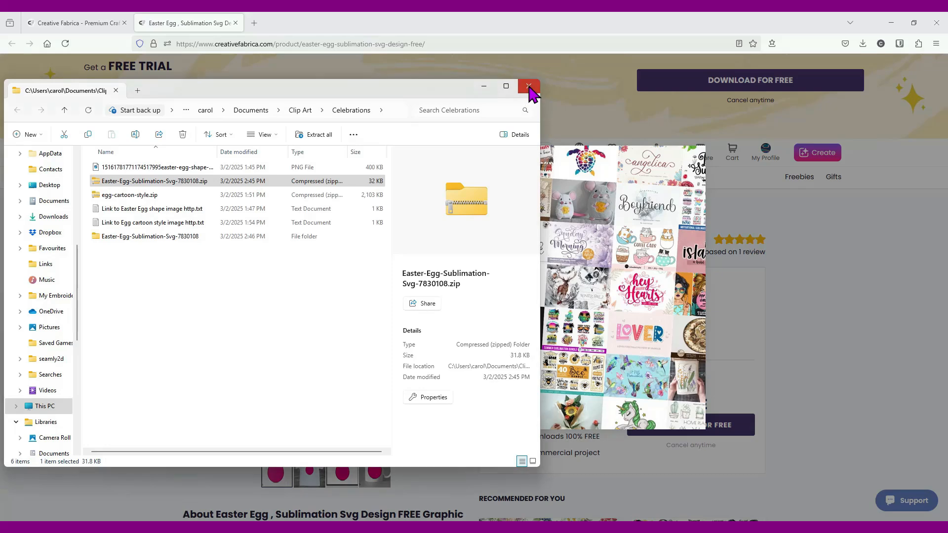
{"action": "left_click", "coordinate": [527, 87]}
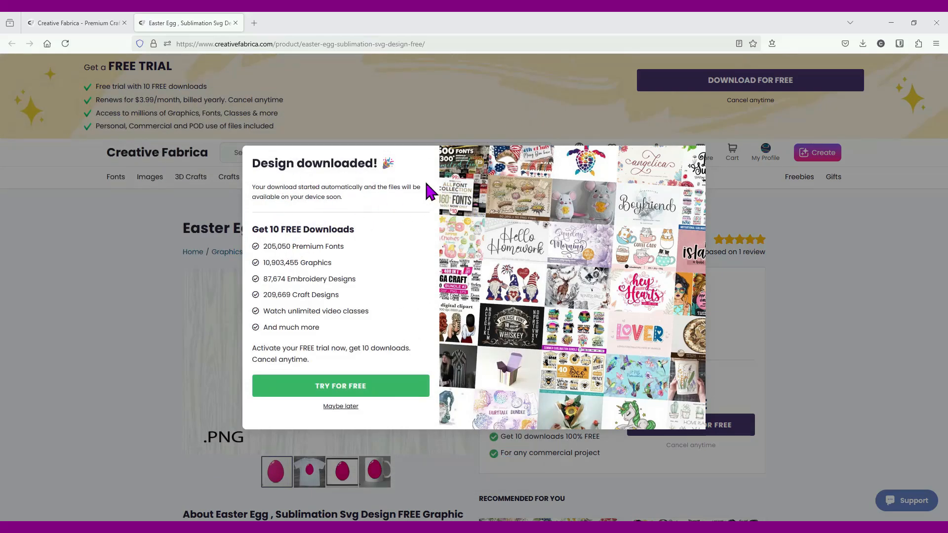
Step: Close the egg graphic's product page and switch back to BERNINA Embroidery Software
{"action": "left_click", "coordinate": [235, 23]}
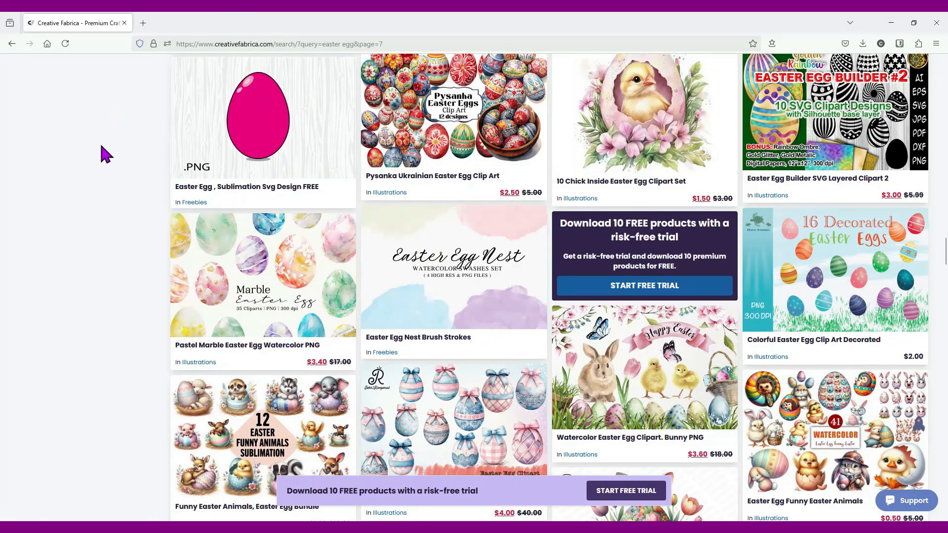
{"action": "mouse_move", "coordinate": [616, 529]}
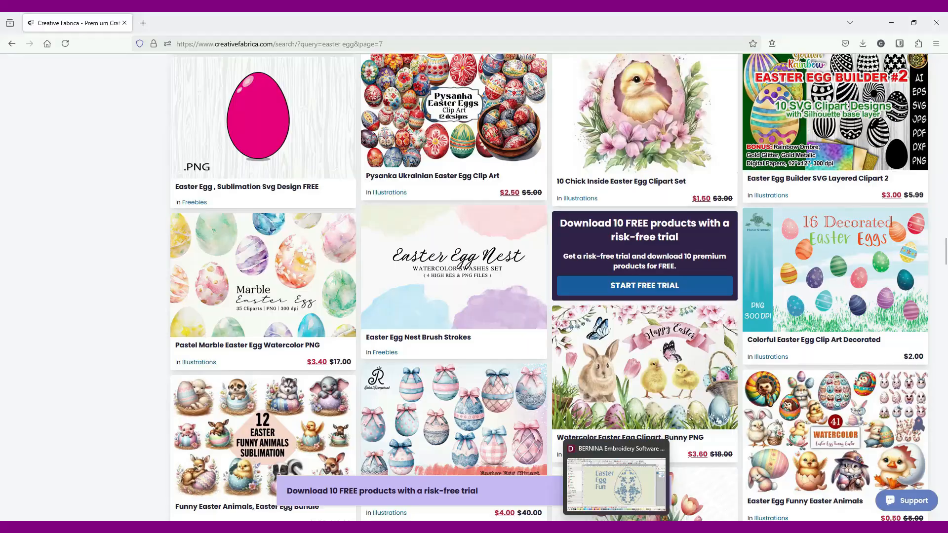
{"action": "left_click", "coordinate": [616, 484]}
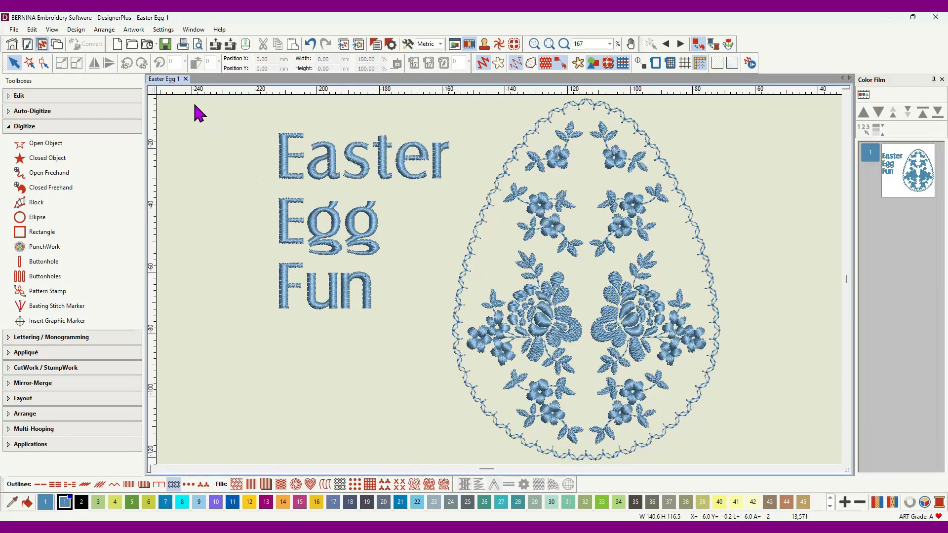
Step: Create a new blank design and switch it to the artwork canvas
{"action": "left_click", "coordinate": [118, 46]}
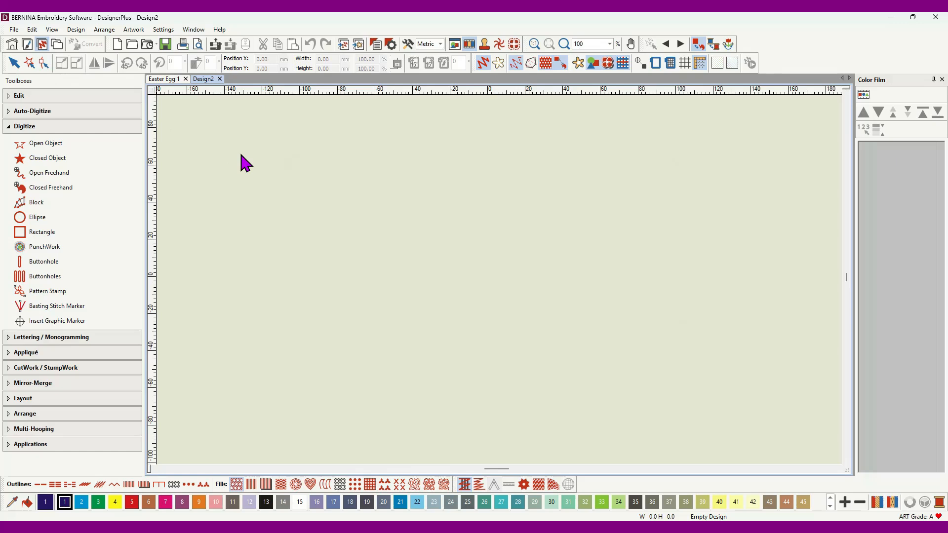
{"action": "left_click", "coordinate": [27, 44]}
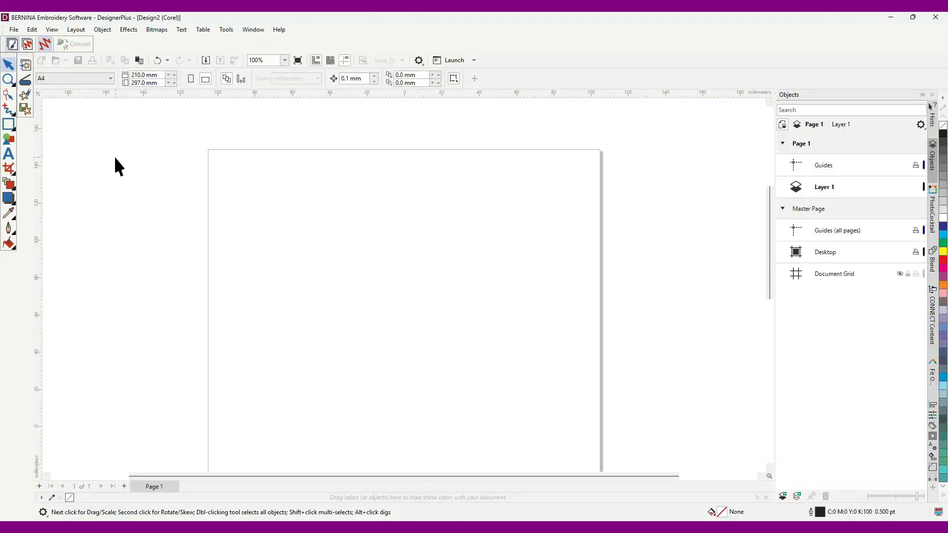
Step: Draw a circle about 73 mm in diameter with the Ellipse tool and move it to the lower middle of the page
{"action": "left_click", "coordinate": [14, 130]}
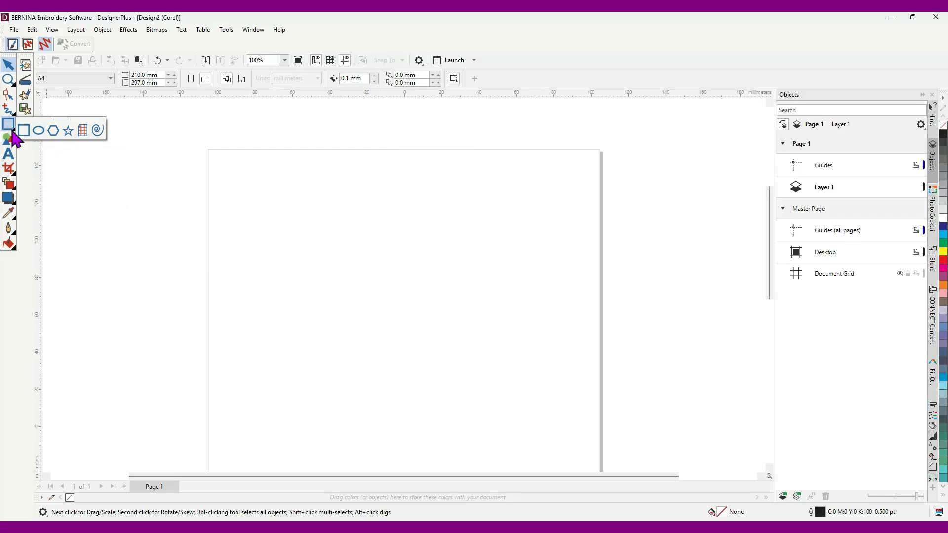
{"action": "left_click", "coordinate": [39, 131]}
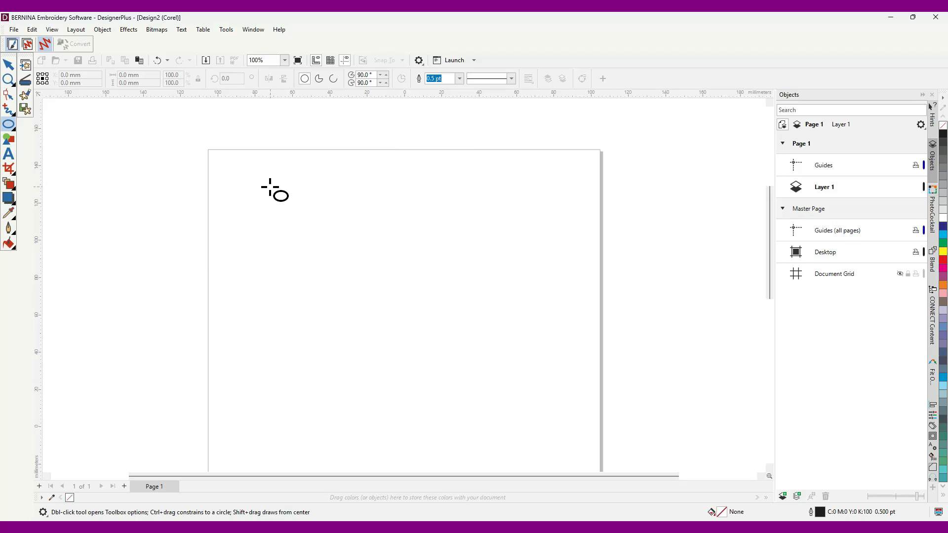
{"action": "left_click_drag", "start_coordinate": [270, 191], "coordinate": [374, 228]}
{"action": "mouse_move", "coordinate": [379, 247]}
{"action": "left_mouse_down"}
{"action": "mouse_move", "coordinate": [316, 278]}
{"action": "mouse_move", "coordinate": [415, 309]}
{"action": "mouse_move", "coordinate": [474, 258]}
{"action": "mouse_move", "coordinate": [360, 229]}
{"action": "mouse_move", "coordinate": [351, 202]}
{"action": "mouse_move", "coordinate": [334, 271]}
{"action": "mouse_move", "coordinate": [444, 297]}
{"action": "mouse_move", "coordinate": [504, 262]}
{"action": "mouse_move", "coordinate": [419, 298]}
{"action": "mouse_move", "coordinate": [428, 277]}
{"action": "mouse_move", "coordinate": [400, 267]}
{"action": "mouse_move", "coordinate": [406, 271]}
{"action": "left_mouse_up"}
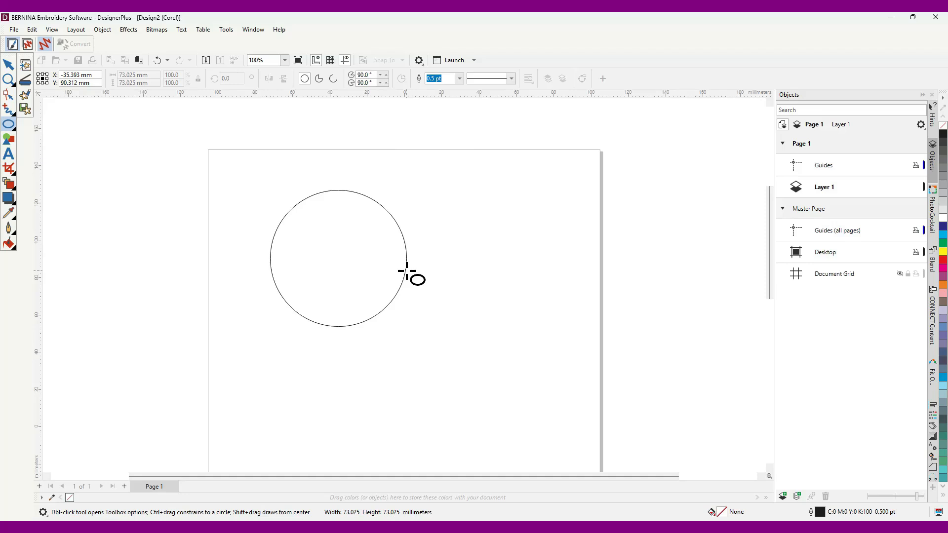
{"action": "left_click_drag", "start_coordinate": [407, 271], "coordinate": [408, 267]}
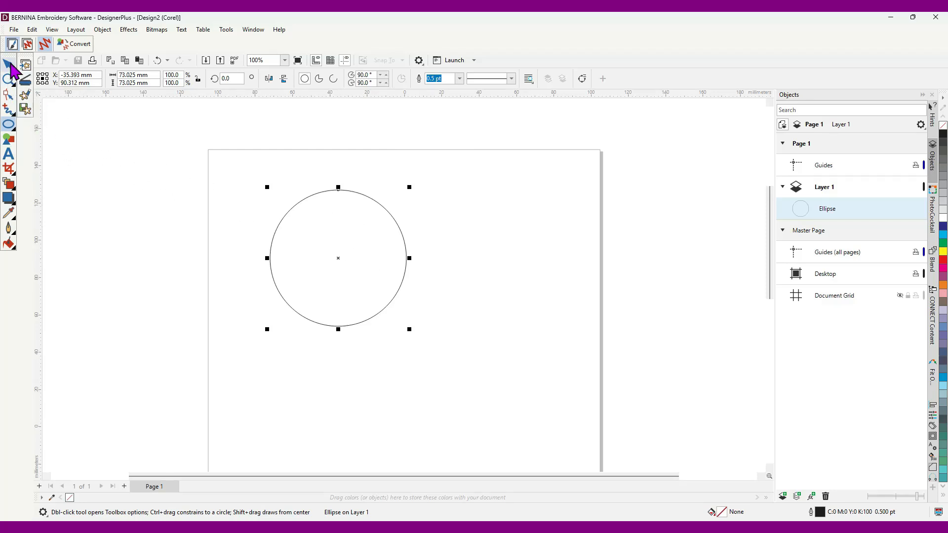
{"action": "left_click", "coordinate": [9, 64]}
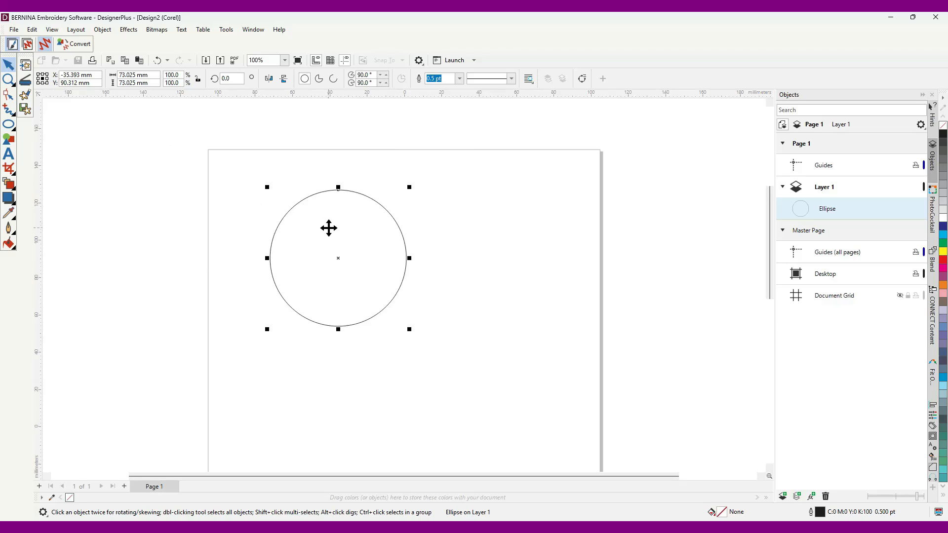
{"action": "left_click_drag", "start_coordinate": [336, 225], "coordinate": [407, 332]}
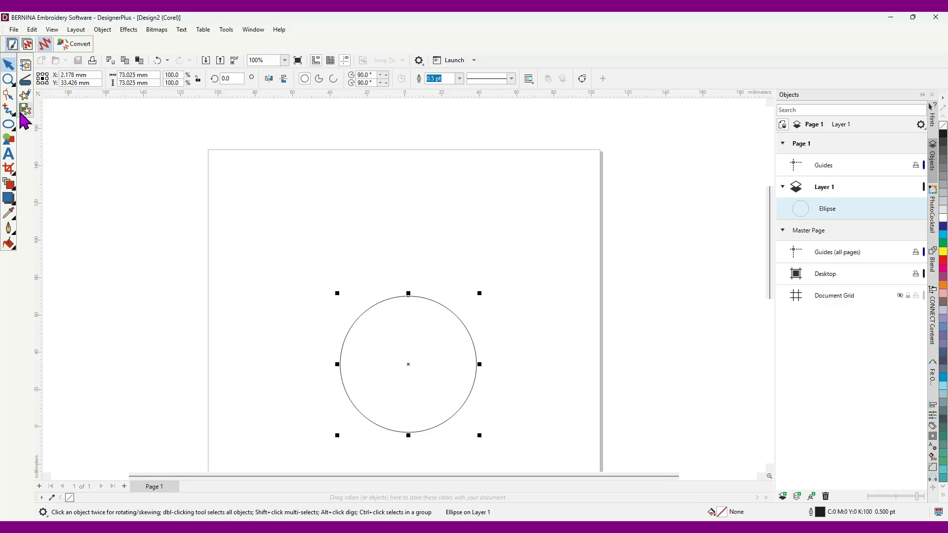
Step: Try opening the circle at its node, switch between pie and arc shapes, and restore the full ellipse
{"action": "left_click", "coordinate": [7, 95]}
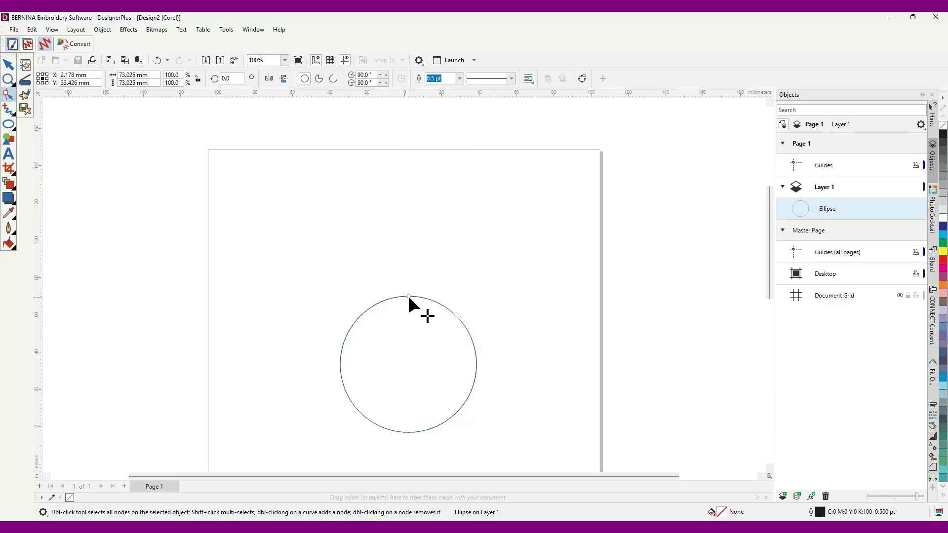
{"action": "left_click_drag", "start_coordinate": [408, 297], "coordinate": [484, 382]}
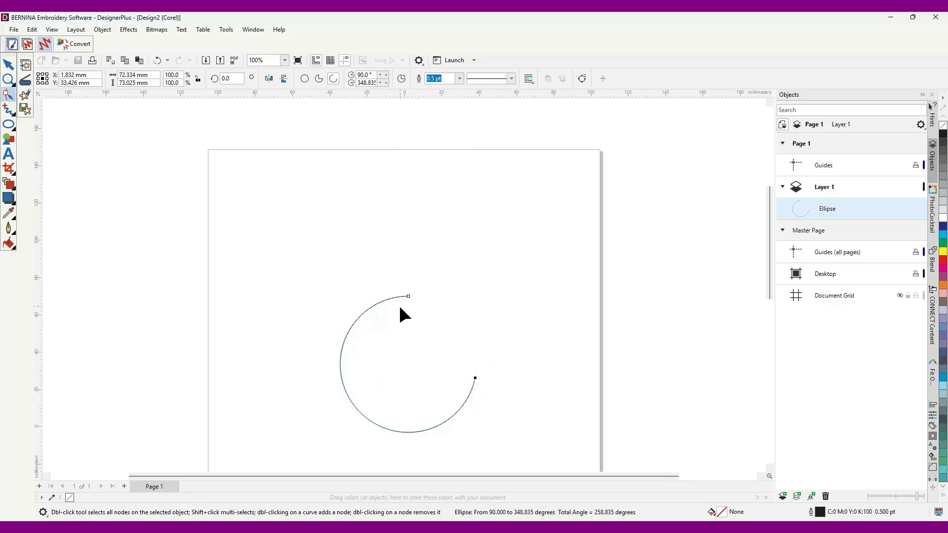
{"action": "left_click", "coordinate": [320, 79]}
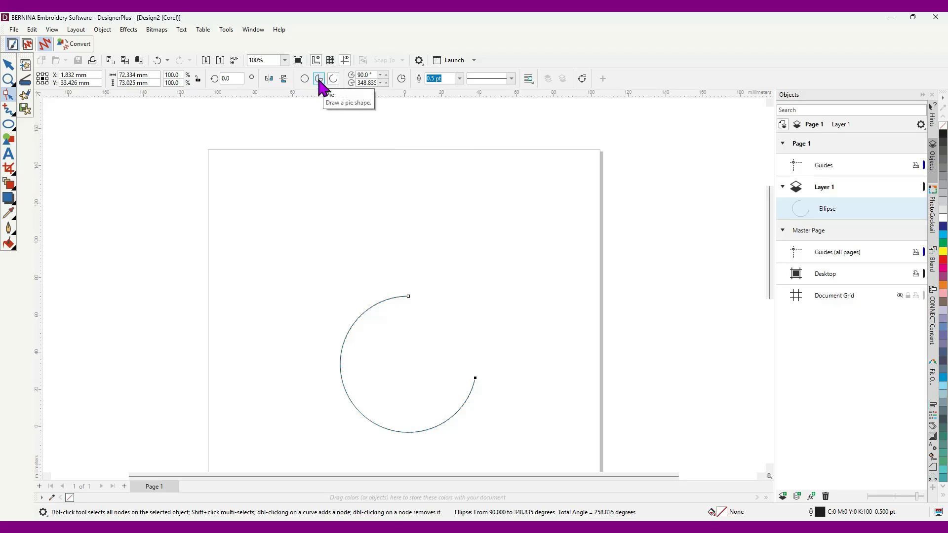
{"action": "left_click", "coordinate": [319, 79]}
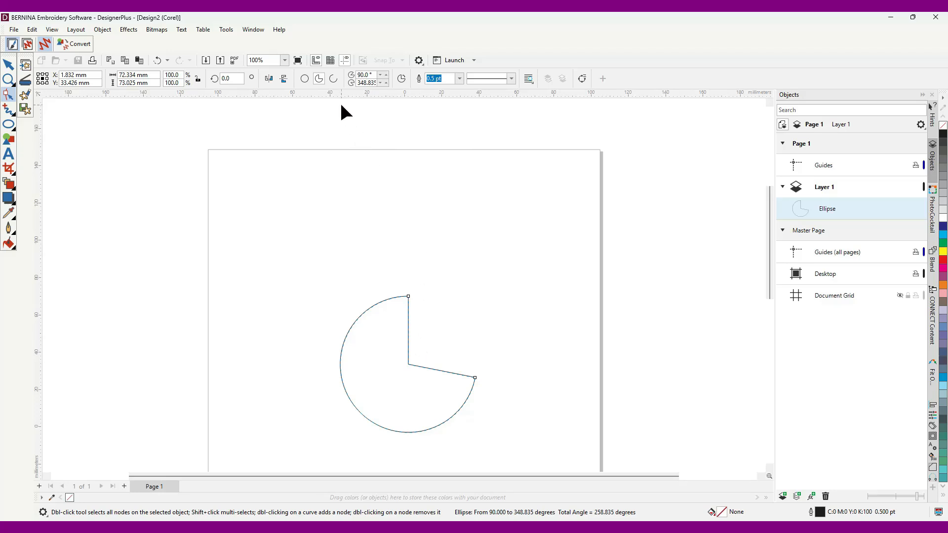
{"action": "left_click", "coordinate": [333, 80]}
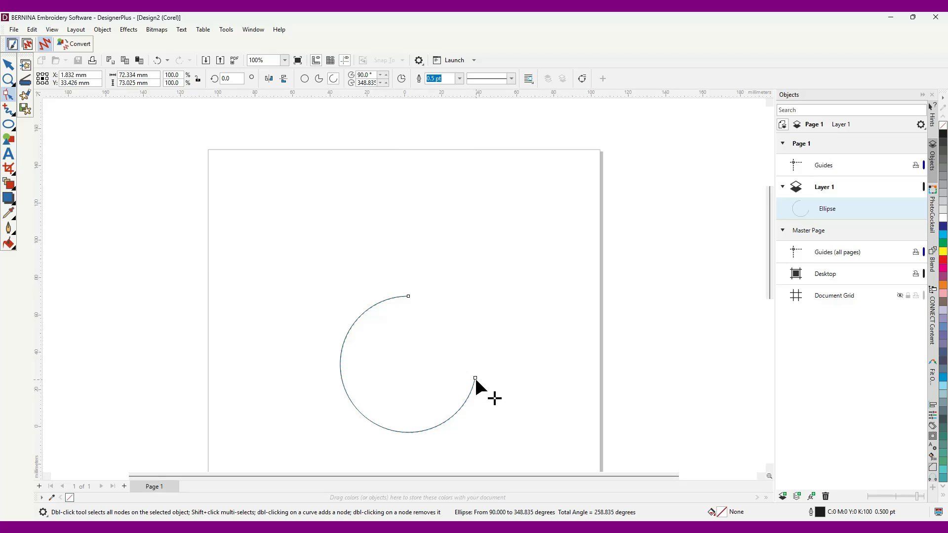
{"action": "left_click", "coordinate": [304, 80]}
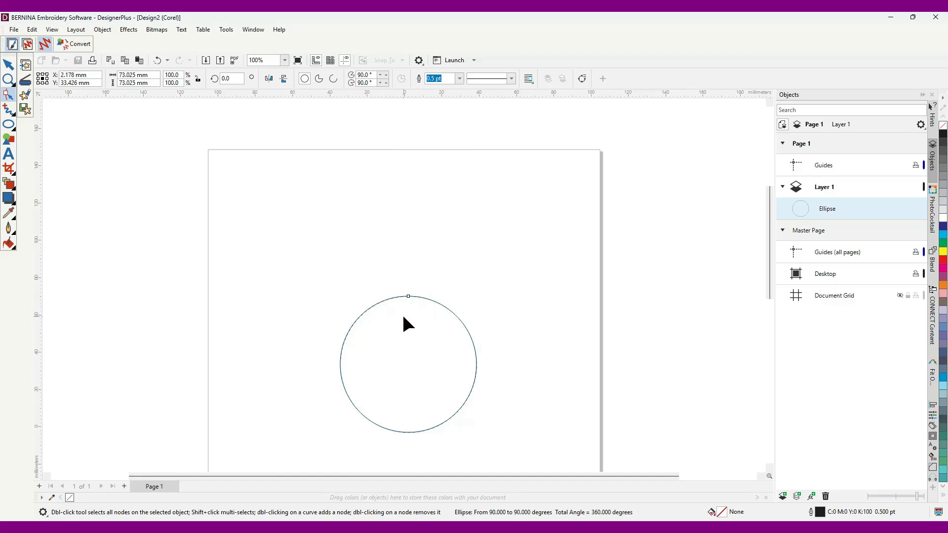
Step: Convert the circle to curves and select its top node for shape editing
{"action": "left_click", "coordinate": [8, 64]}
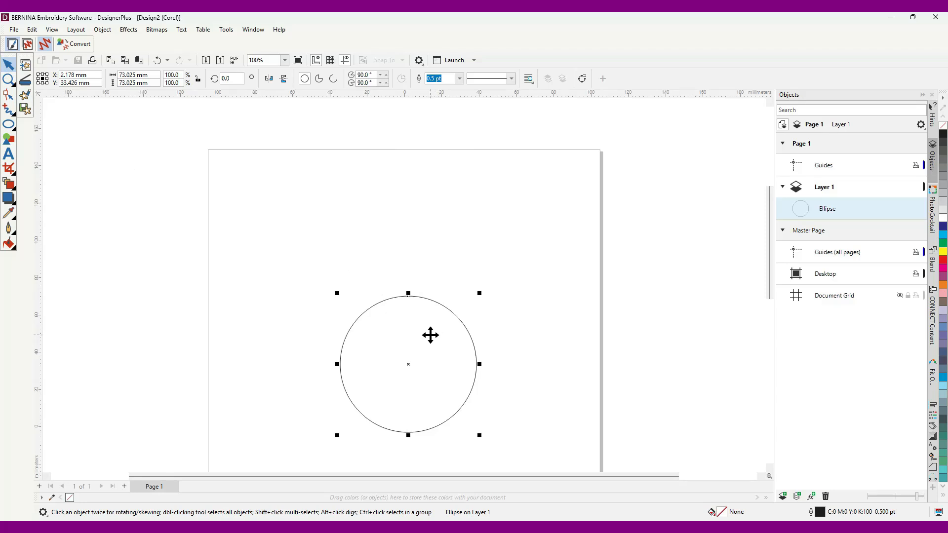
{"action": "right_click", "coordinate": [430, 334]}
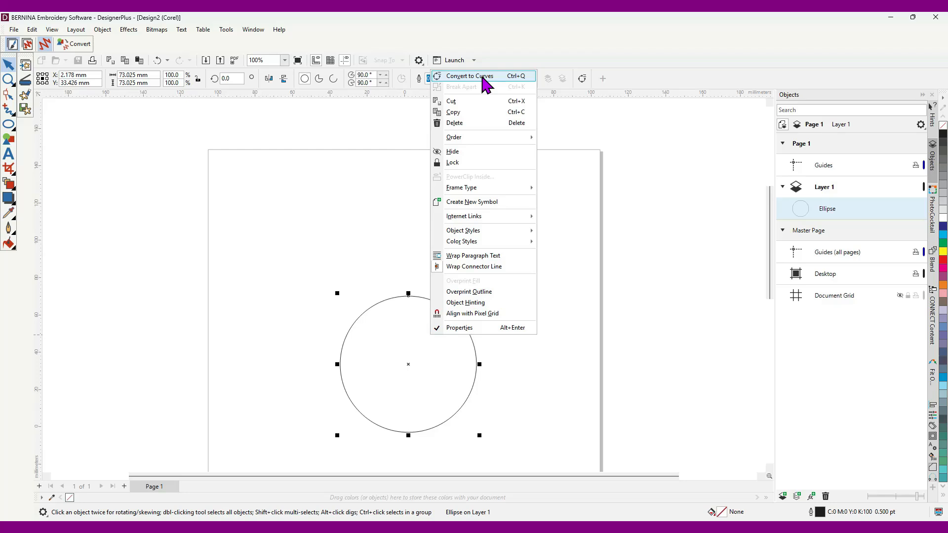
{"action": "left_click", "coordinate": [487, 79]}
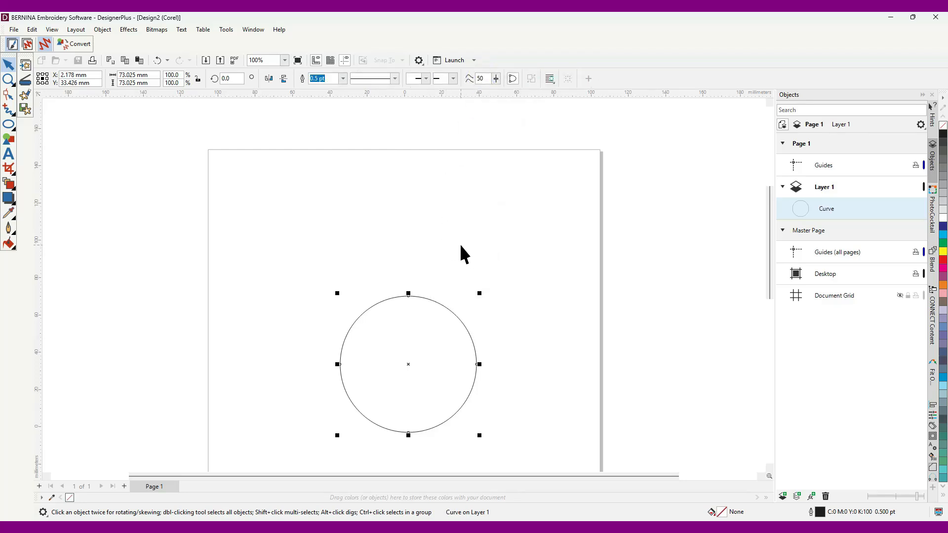
{"action": "left_click", "coordinate": [9, 95]}
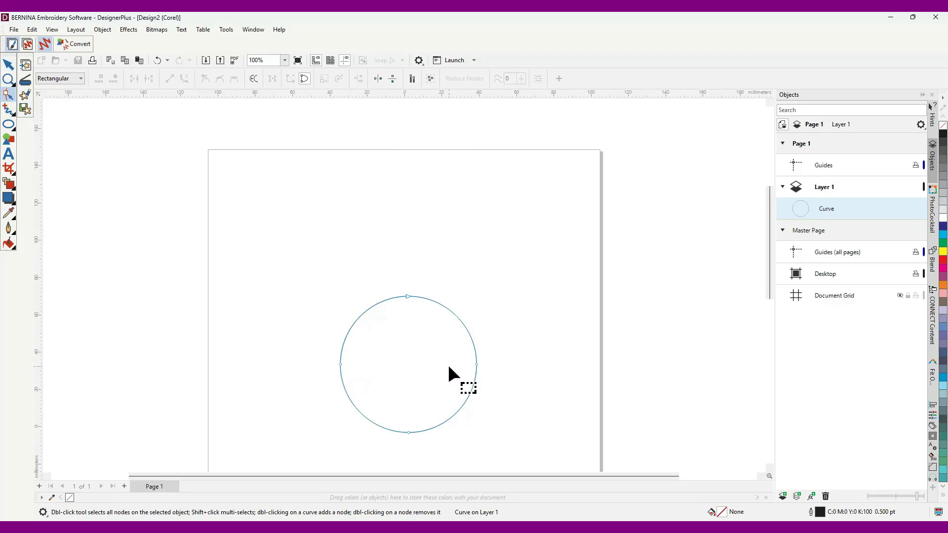
{"action": "left_click", "coordinate": [407, 297]}
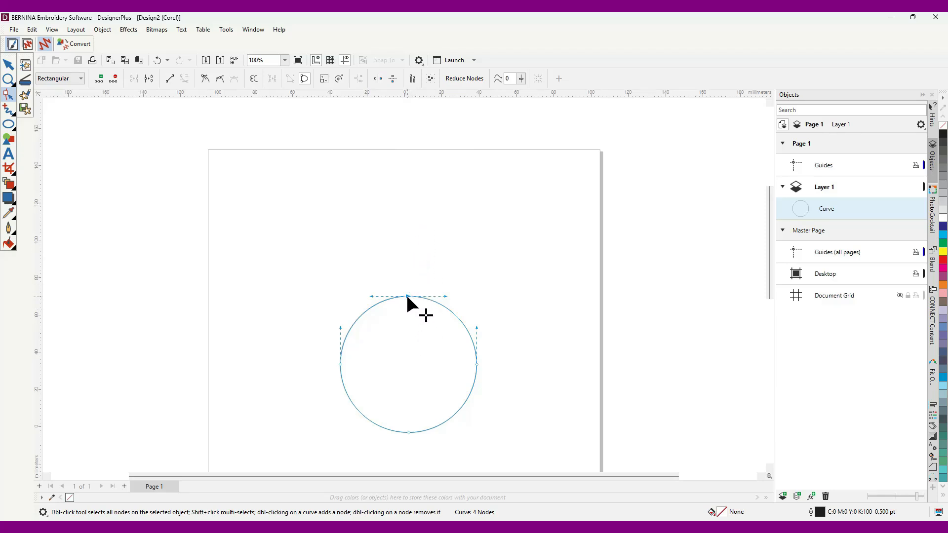
Step: Try moving the circle's top node freely upward and to the left, and undo the move
{"action": "left_click_drag", "start_coordinate": [407, 296], "coordinate": [379, 251]}
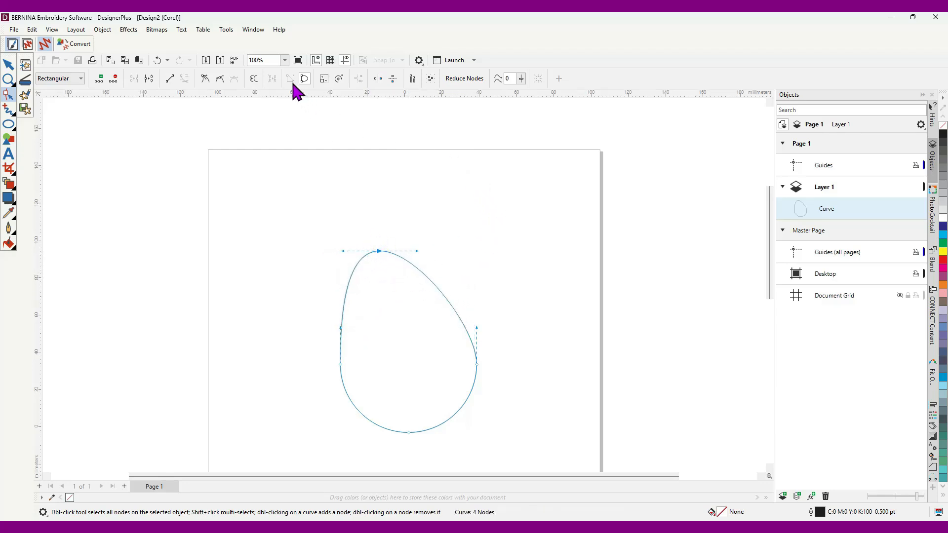
{"action": "left_click", "coordinate": [157, 60]}
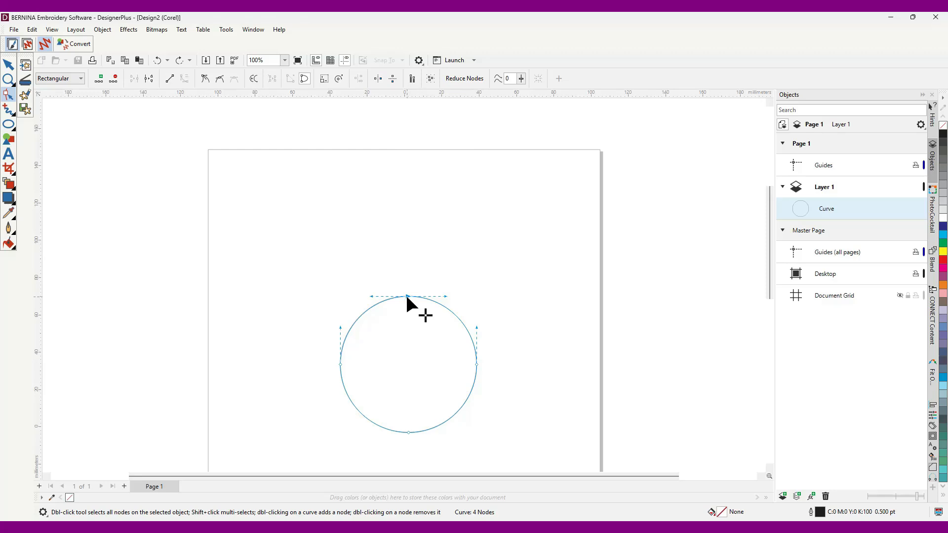
Step: Move the circle's top node straight up about 24 mm to form a symmetrical egg and deselect the curve
{"action": "left_click_drag", "start_coordinate": [406, 296], "coordinate": [407, 251]}
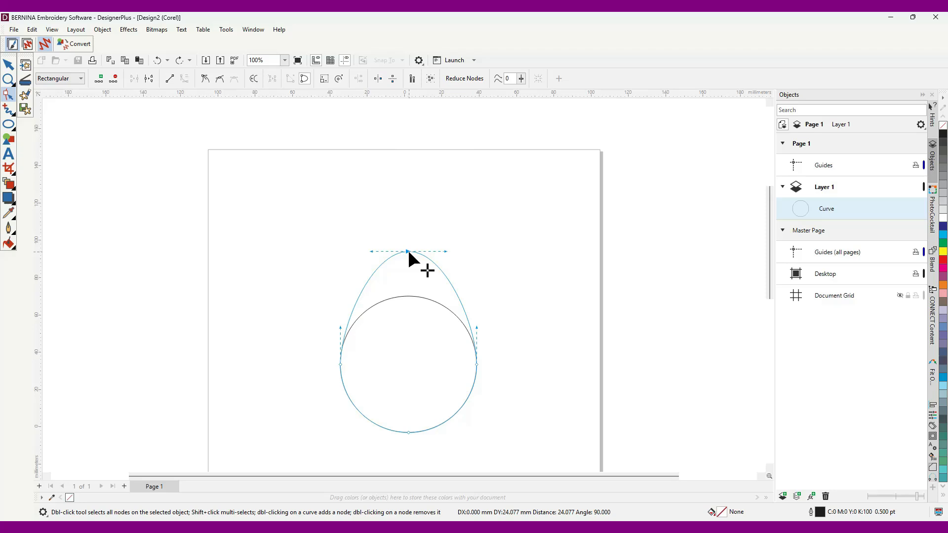
{"action": "left_click_drag", "start_coordinate": [407, 251], "coordinate": [408, 252]}
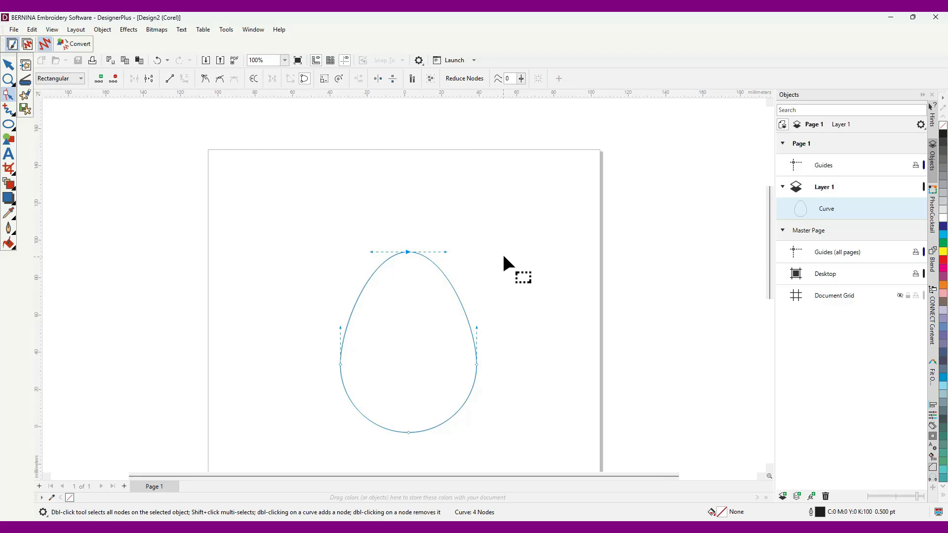
{"action": "left_click", "coordinate": [8, 64]}
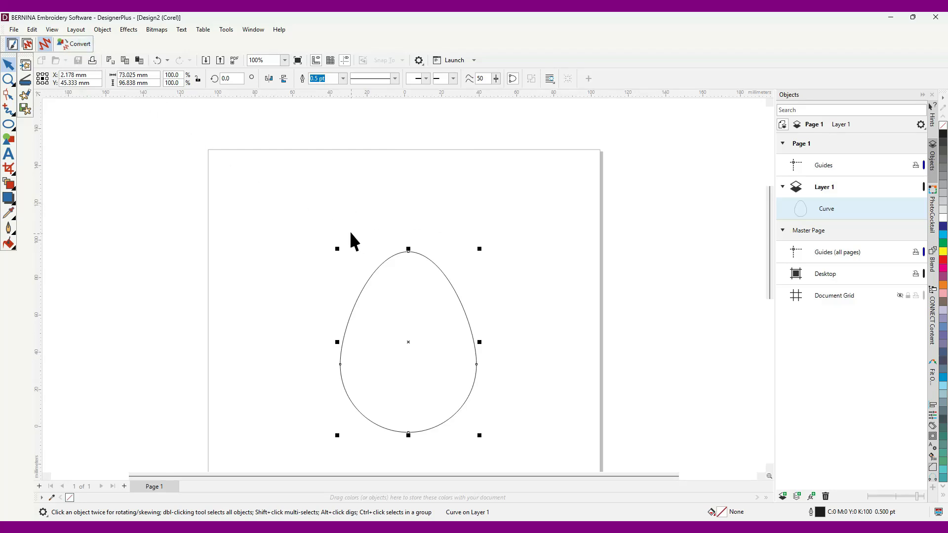
{"action": "left_click", "coordinate": [531, 217]}
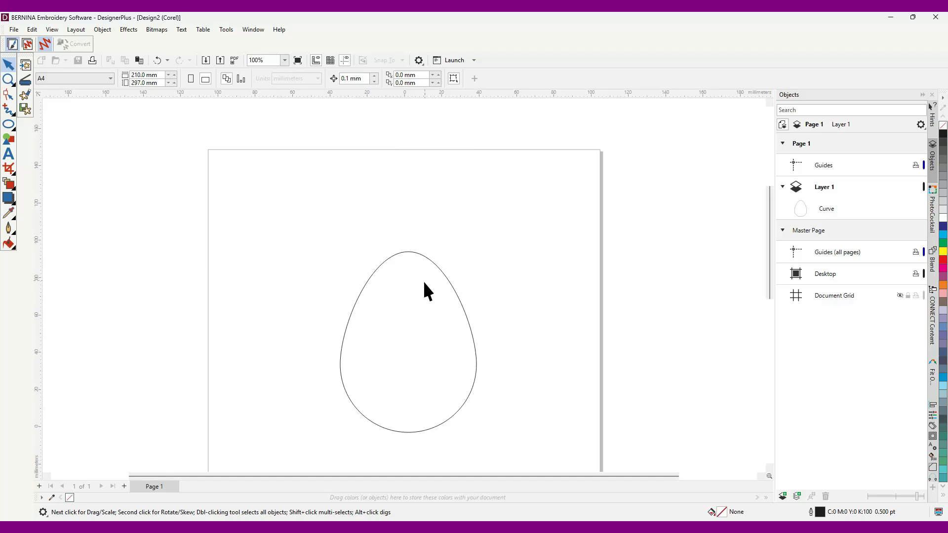
Step: Examine the export file formats offered for the egg artwork, such as SVG, and cancel the export
{"action": "left_click", "coordinate": [14, 29]}
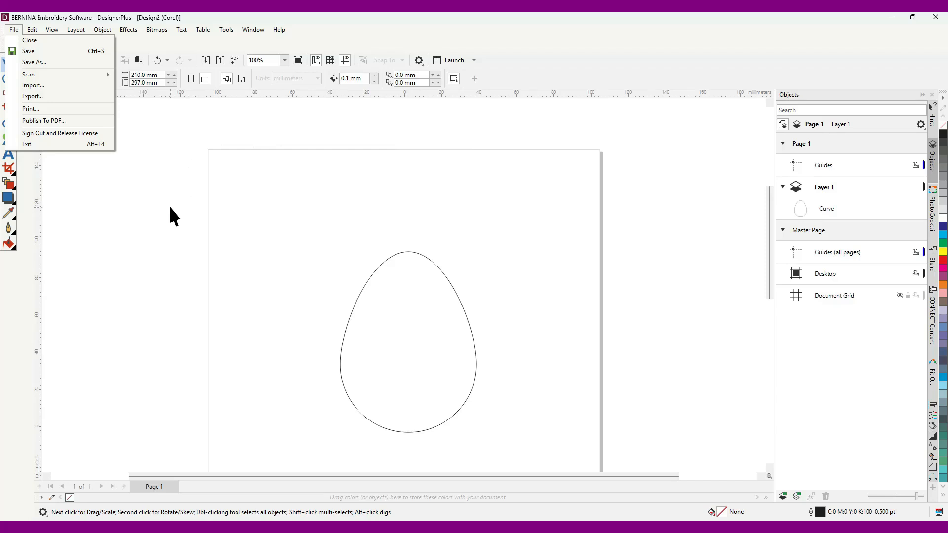
{"action": "left_click", "coordinate": [44, 97]}
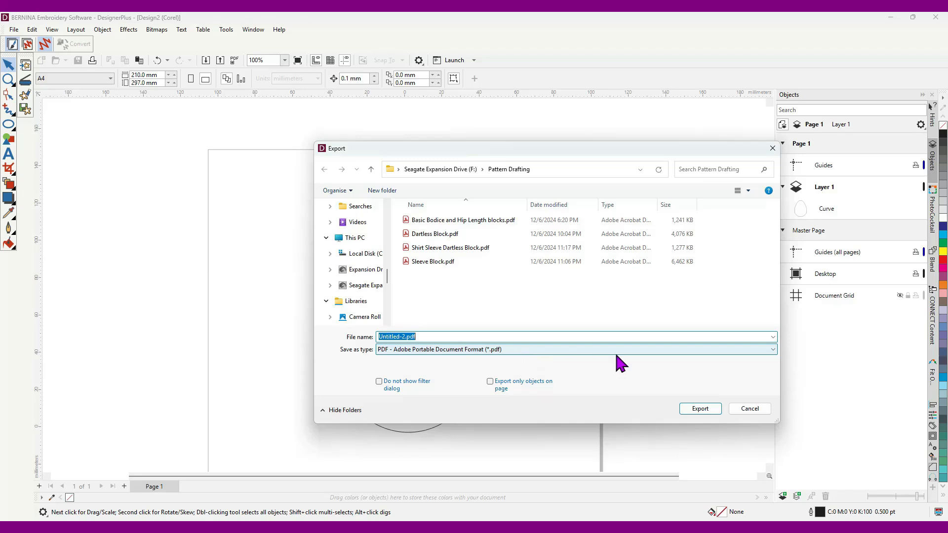
{"action": "left_click", "coordinate": [773, 349]}
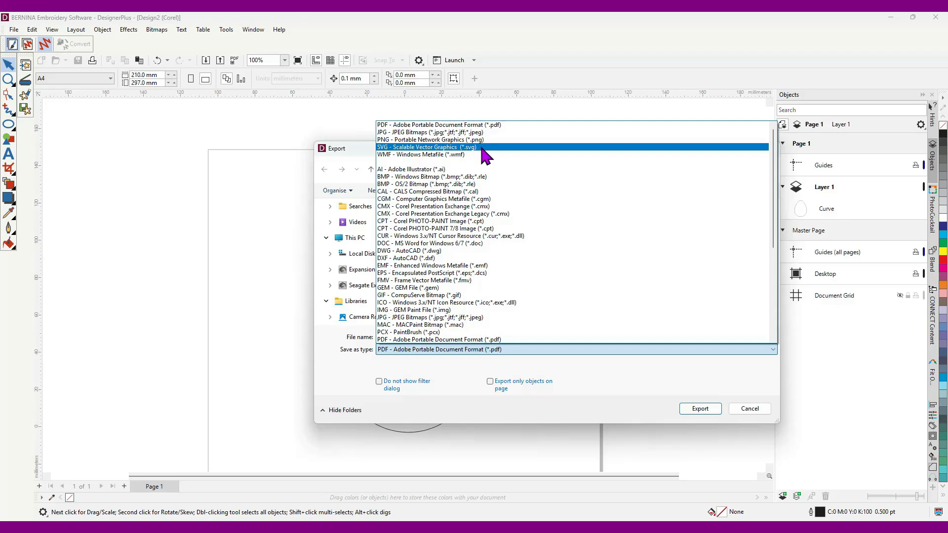
{"action": "left_click", "coordinate": [751, 408]}
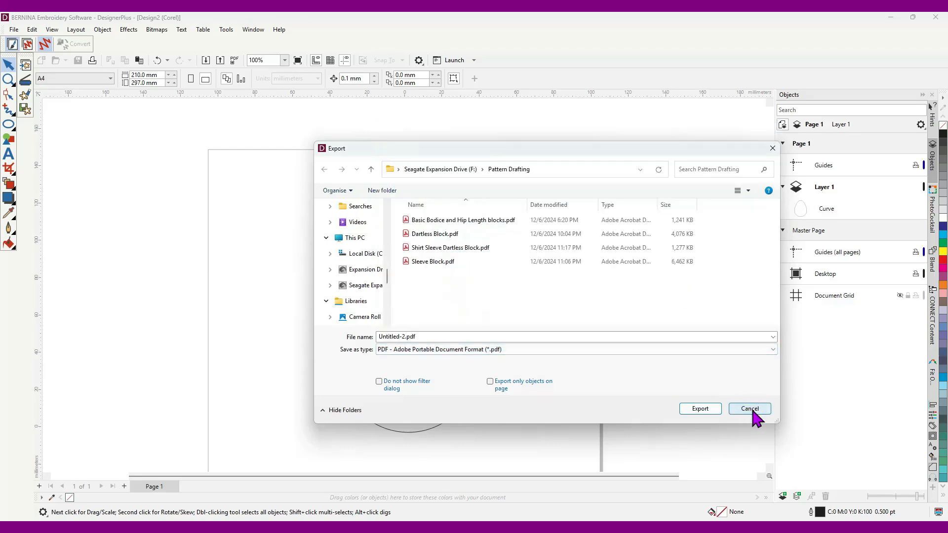
{"action": "left_click", "coordinate": [751, 407]}
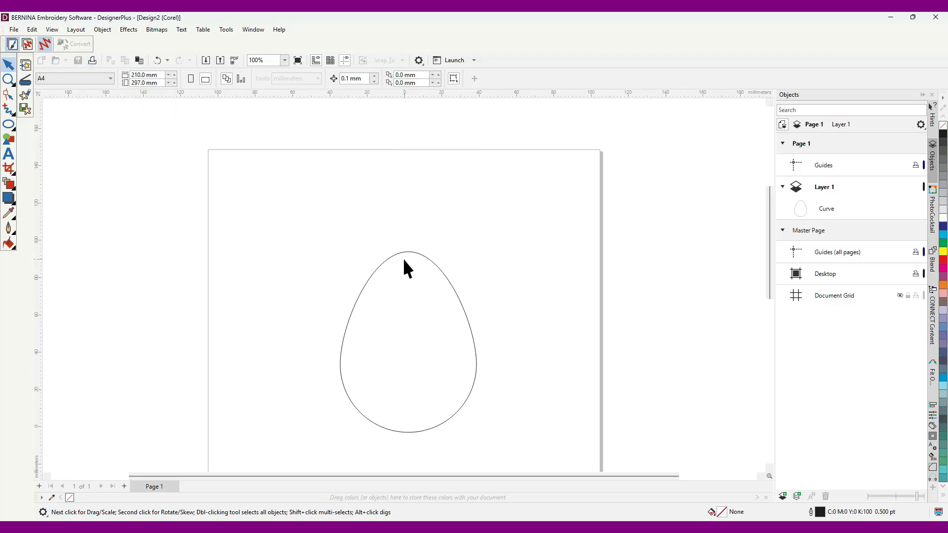
Step: Convert the egg curve to embroidery and inspect the stitched outline up close
{"action": "left_click", "coordinate": [431, 260]}
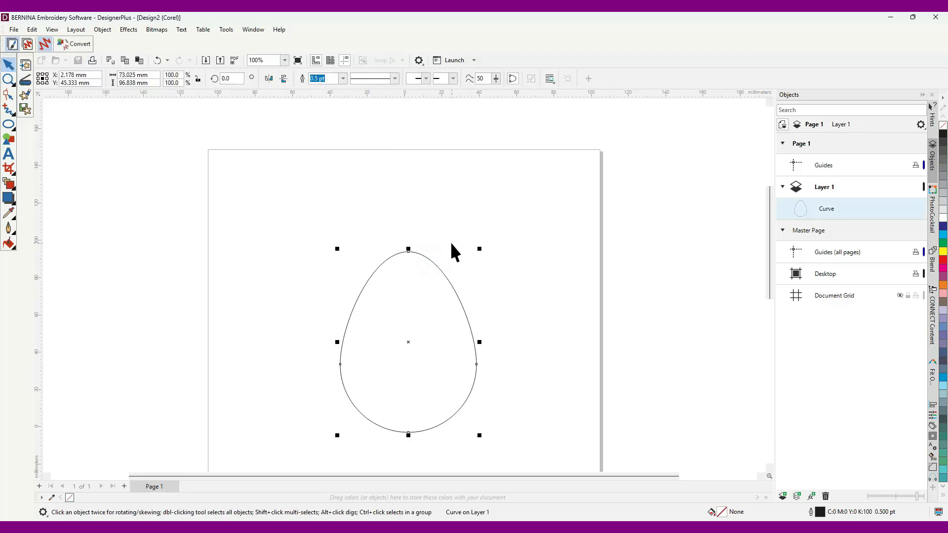
{"action": "left_click", "coordinate": [77, 44]}
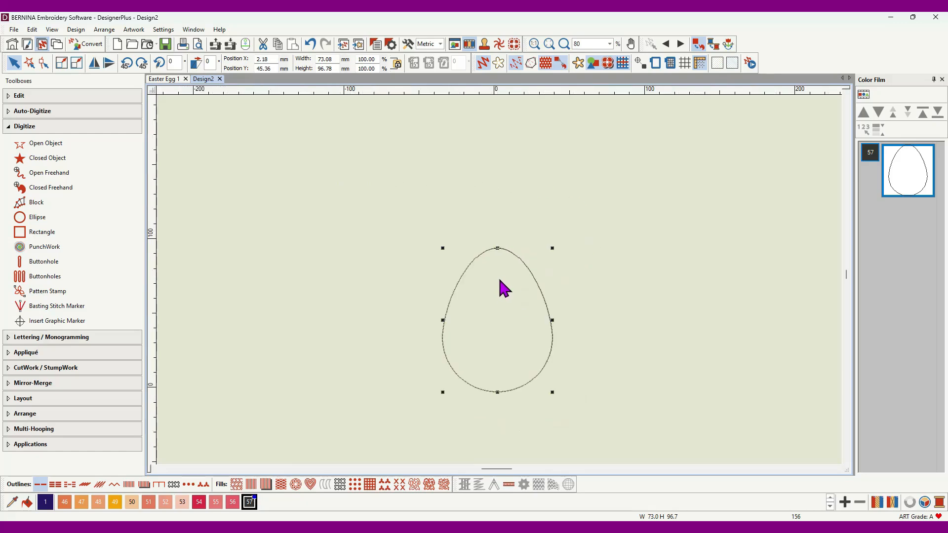
{"action": "scroll", "coordinate": [499, 280], "scroll_direction": "up", "scroll_amount": 3}
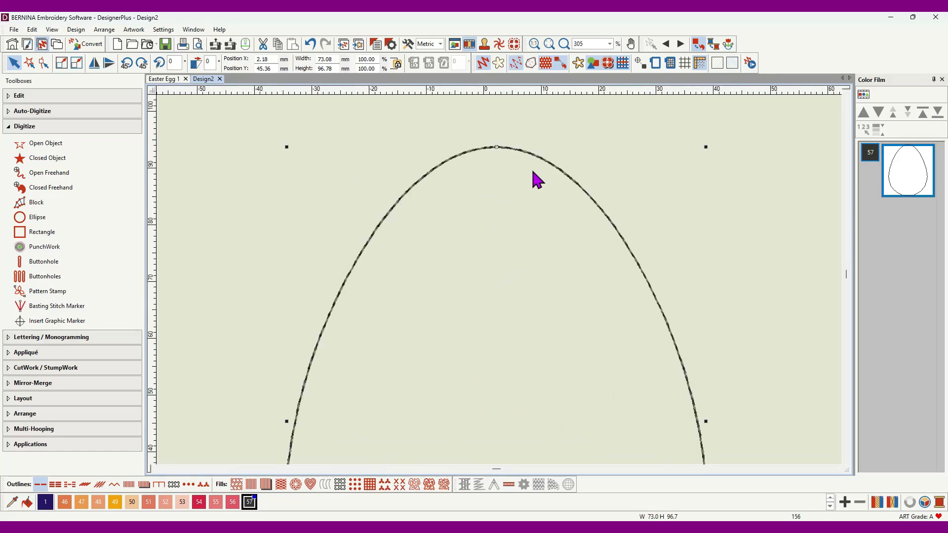
{"action": "scroll", "coordinate": [501, 286], "scroll_direction": "down", "scroll_amount": 4}
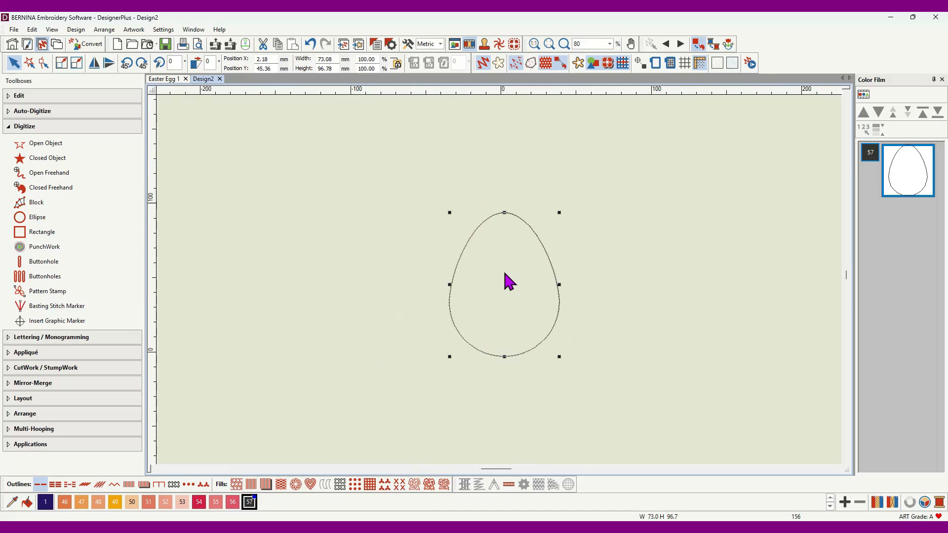
Step: Preview the stitch-out of the converted egg outline in the stitch player
{"action": "left_click", "coordinate": [750, 63]}
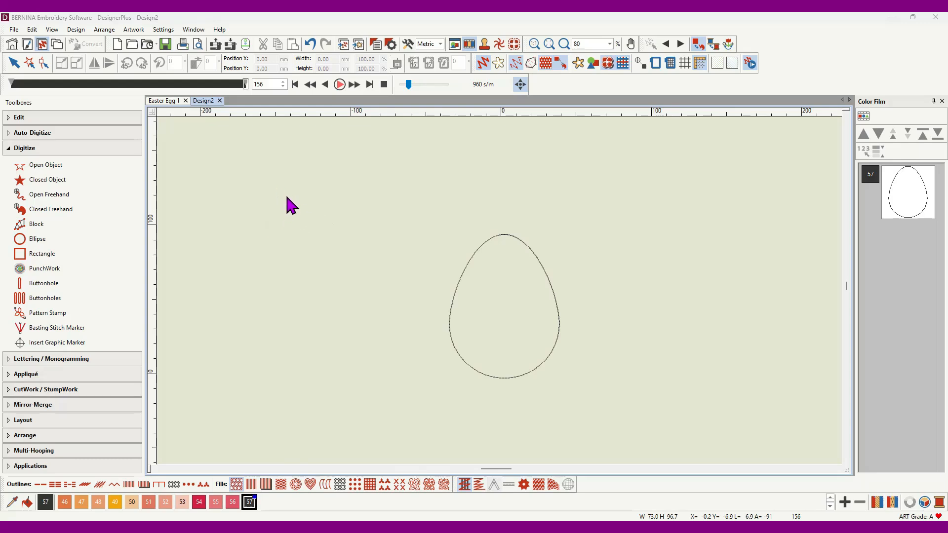
Step: Insert the artwork Untitled-2 [Converted]-01.png from the Easter-Egg-Sublimation-Svg-7830108 folder under Clip Art, Celebrations
{"action": "left_click", "coordinate": [359, 45]}
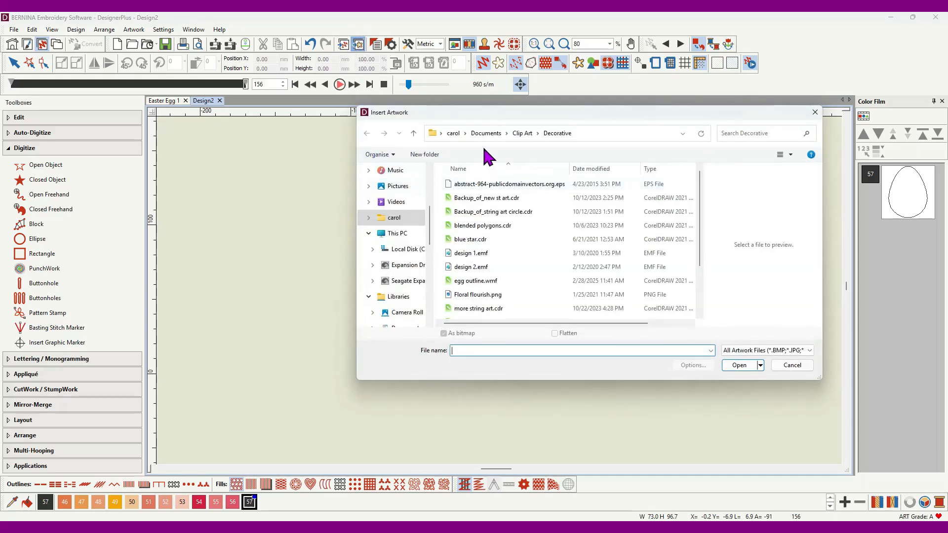
{"action": "left_click", "coordinate": [523, 133]}
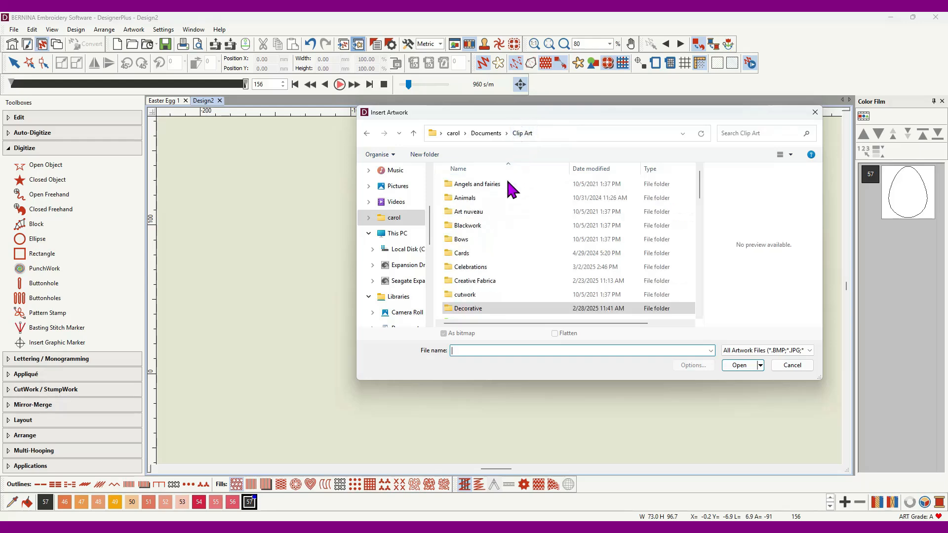
{"action": "double_click", "coordinate": [476, 272]}
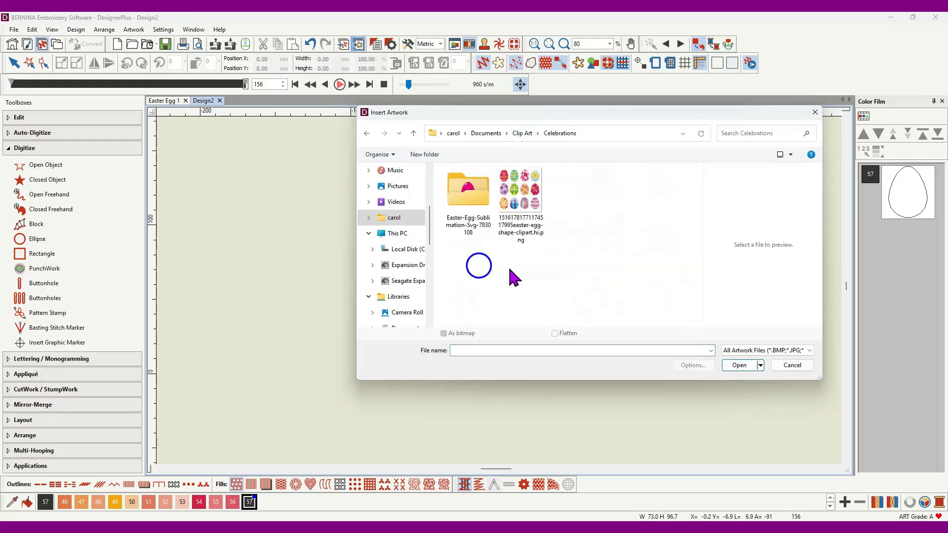
{"action": "left_click", "coordinate": [470, 196]}
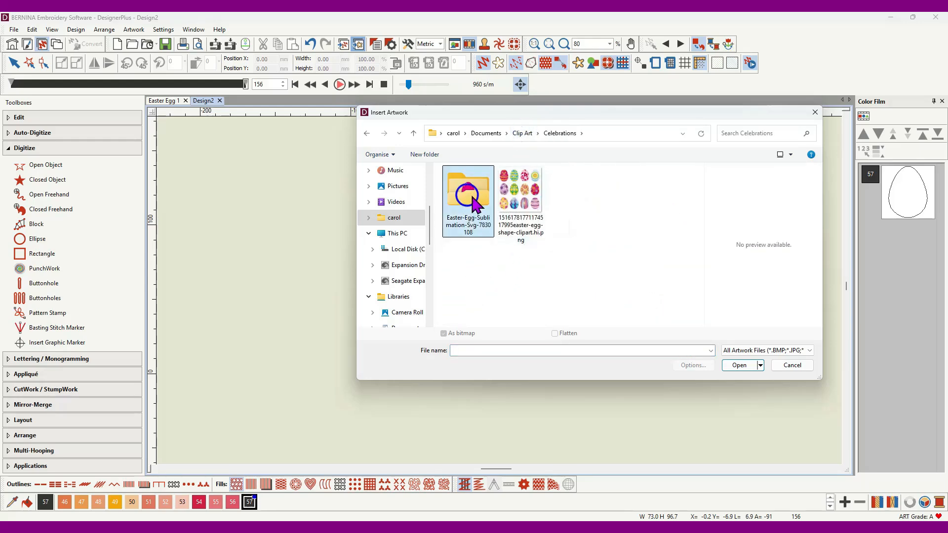
{"action": "double_click", "coordinate": [469, 196]}
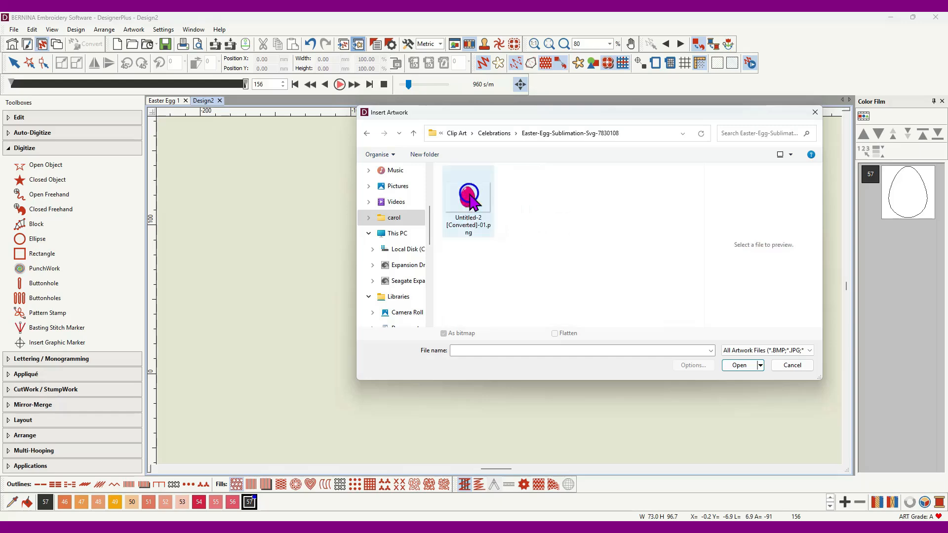
{"action": "left_click", "coordinate": [475, 200]}
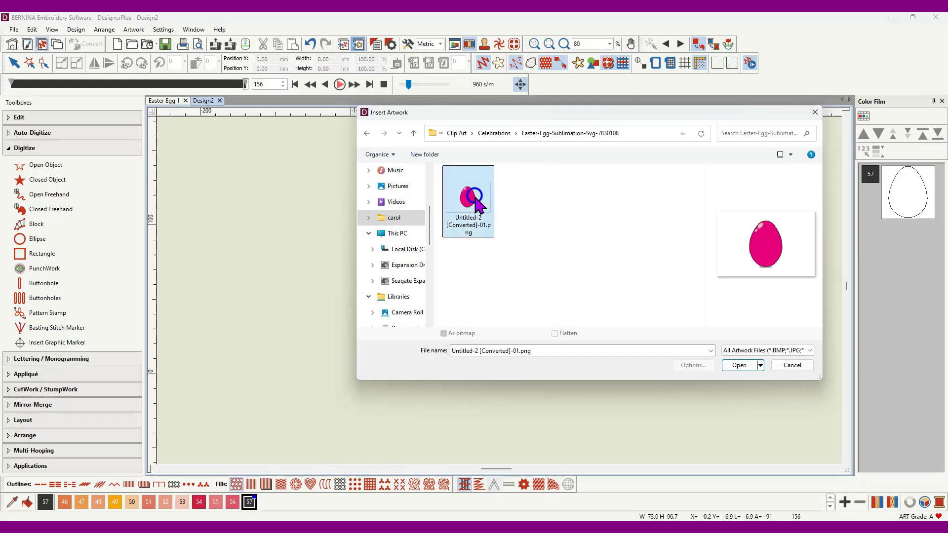
{"action": "left_click", "coordinate": [740, 367]}
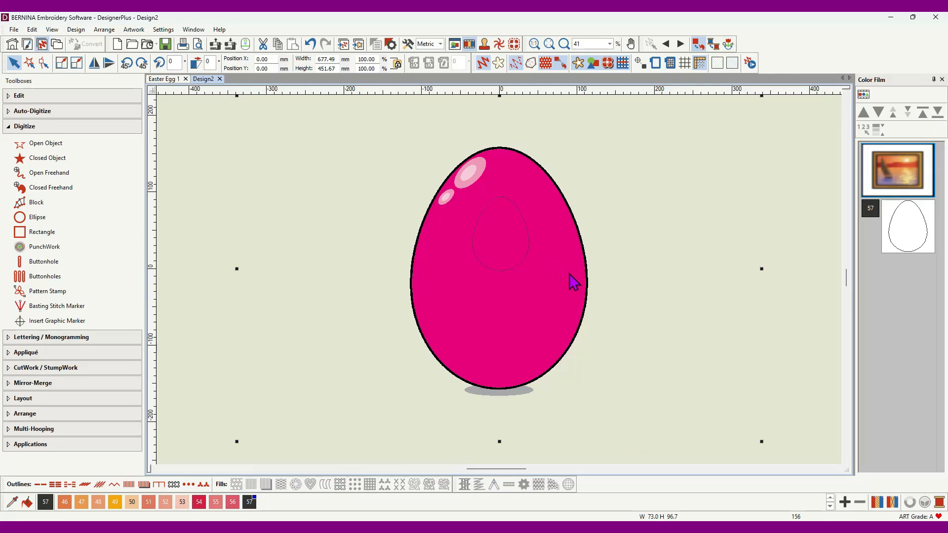
Step: Move the pink egg picture about 748 mm to the right, clear of the small egg outline
{"action": "scroll", "coordinate": [664, 266], "scroll_direction": "down", "scroll_amount": 1}
{"action": "scroll", "coordinate": [501, 288], "scroll_direction": "down", "scroll_amount": 4}
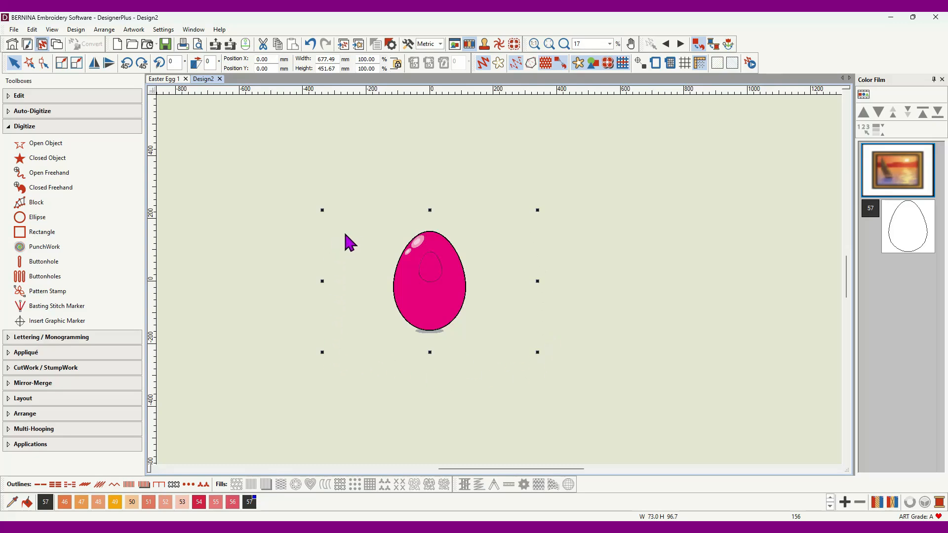
{"action": "left_click_drag", "start_coordinate": [436, 309], "coordinate": [679, 300]}
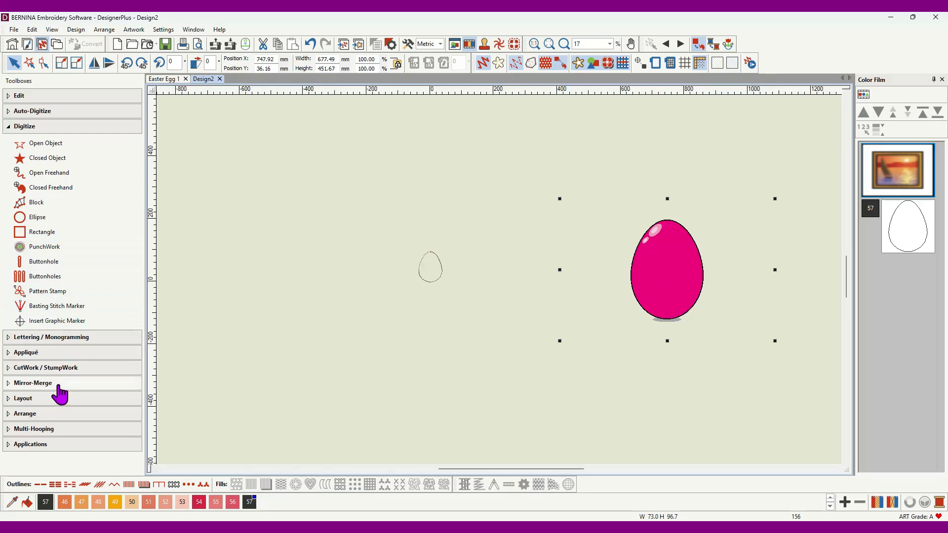
Step: Digitize the pink area of the egg picture with Magic Wand Fill without Holes, accepting the prepared bitmap with 5 colors
{"action": "left_click", "coordinate": [44, 111]}
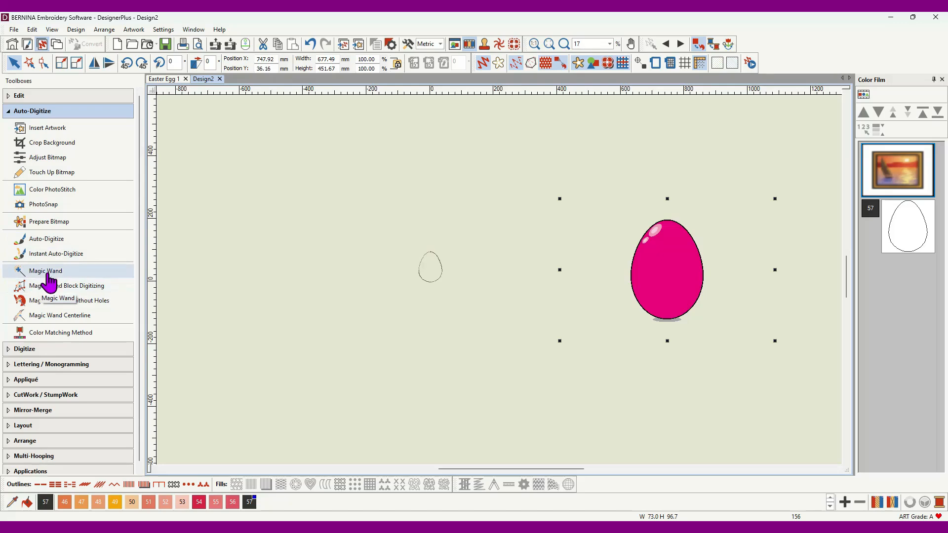
{"action": "scroll", "coordinate": [689, 259], "scroll_direction": "up", "scroll_amount": 4}
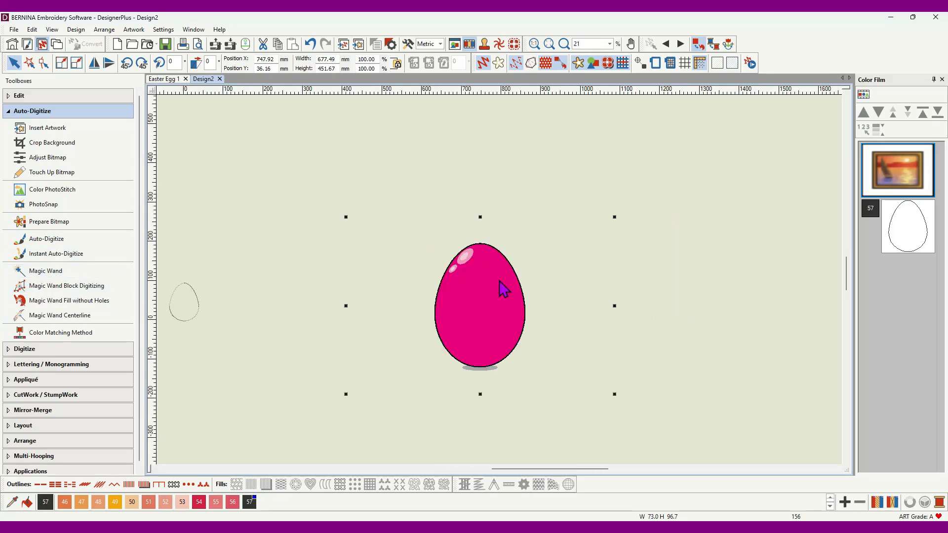
{"action": "scroll", "coordinate": [501, 284], "scroll_direction": "up", "scroll_amount": 1}
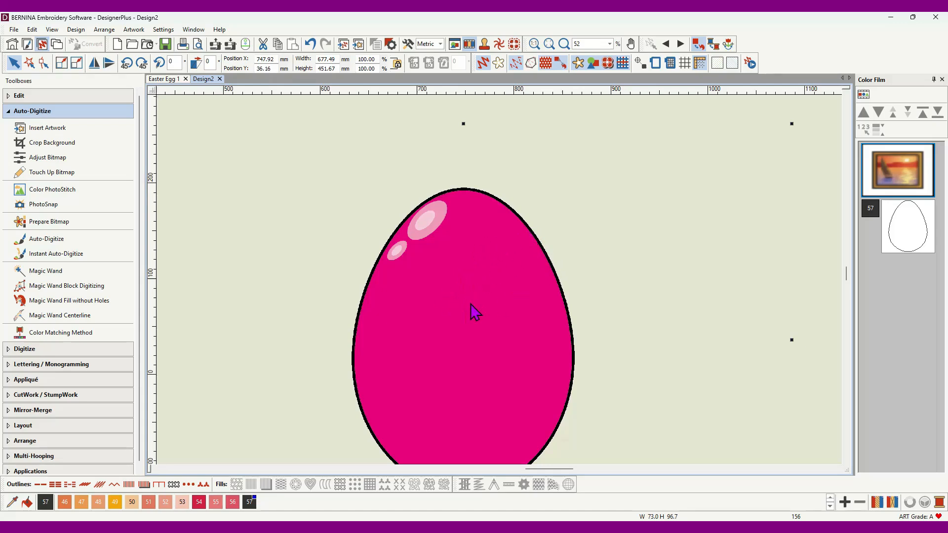
{"action": "scroll", "coordinate": [504, 289], "scroll_direction": "down", "scroll_amount": 1}
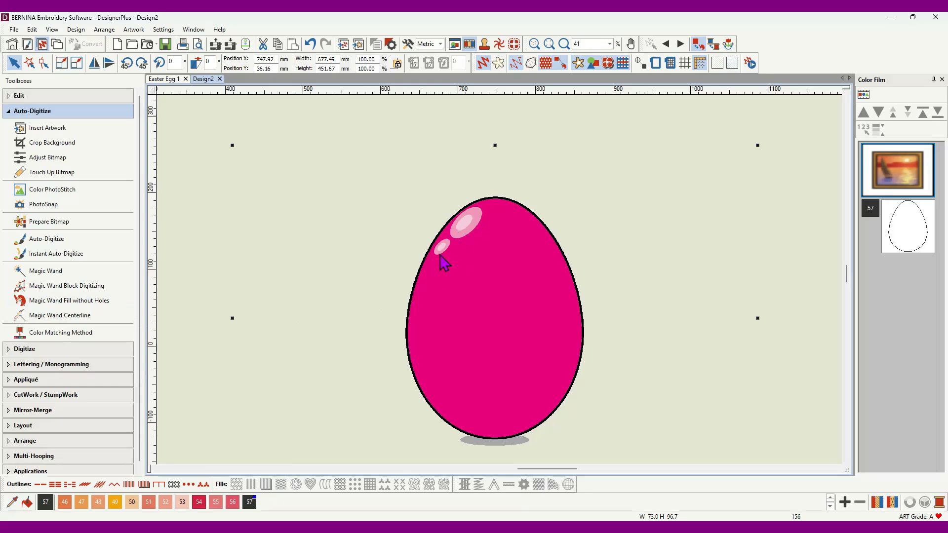
{"action": "left_click", "coordinate": [55, 311]}
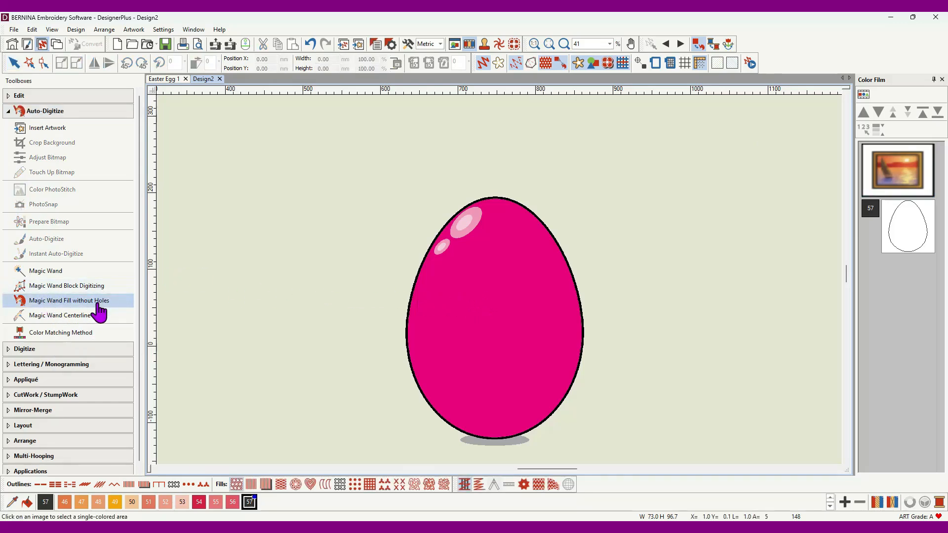
{"action": "left_click", "coordinate": [488, 314]}
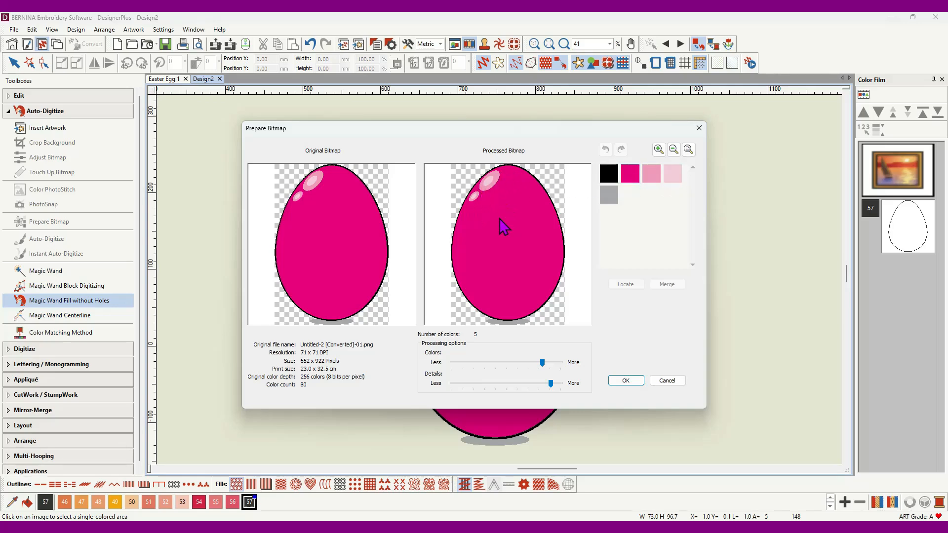
{"action": "left_click", "coordinate": [626, 380]}
{"action": "left_click", "coordinate": [514, 295]}
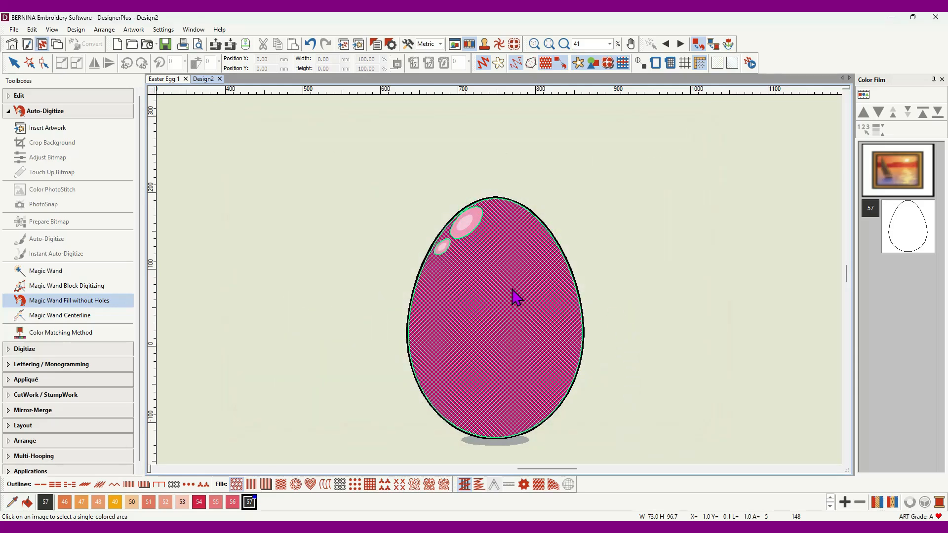
{"action": "left_click", "coordinate": [490, 307]}
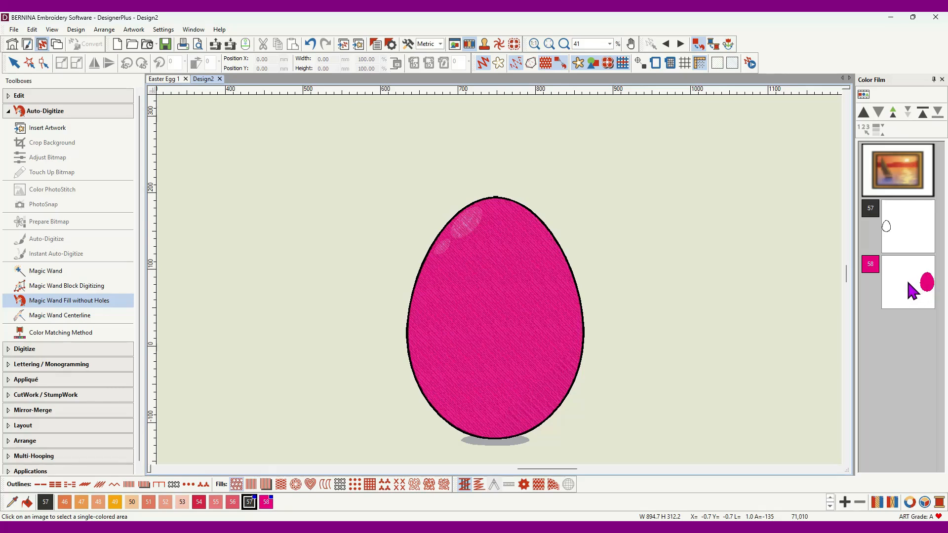
Step: Hide the bitmap picture and change the pink filled egg to a thin stitched outline
{"action": "left_click", "coordinate": [581, 64]}
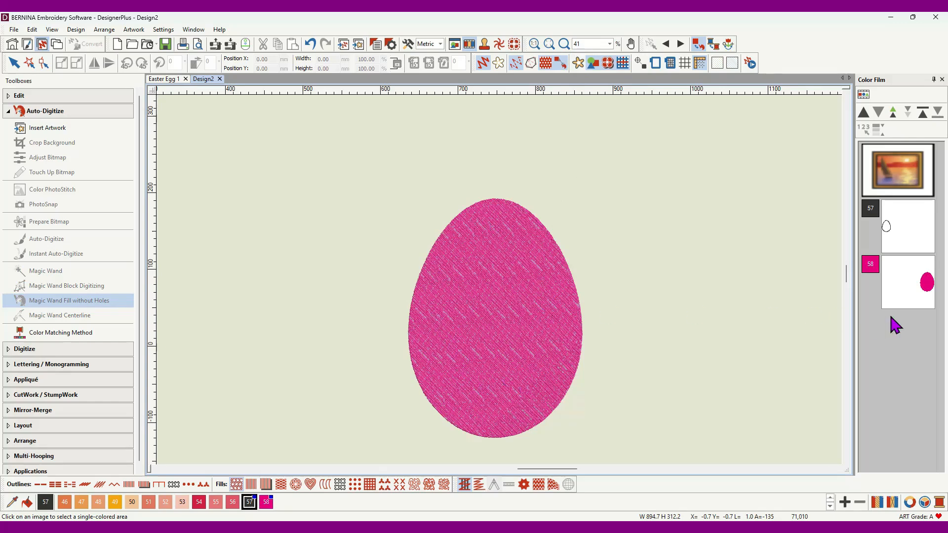
{"action": "left_click", "coordinate": [922, 290]}
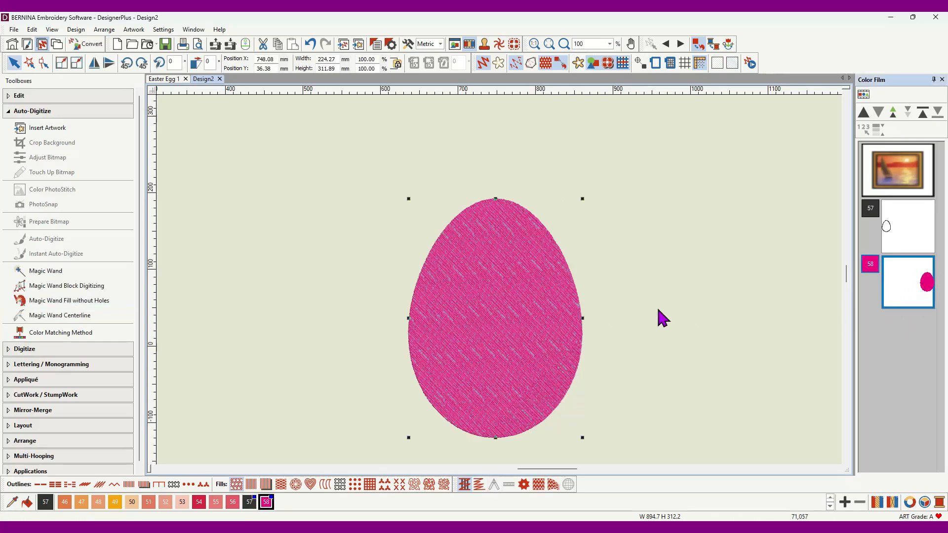
{"action": "left_click", "coordinate": [41, 487]}
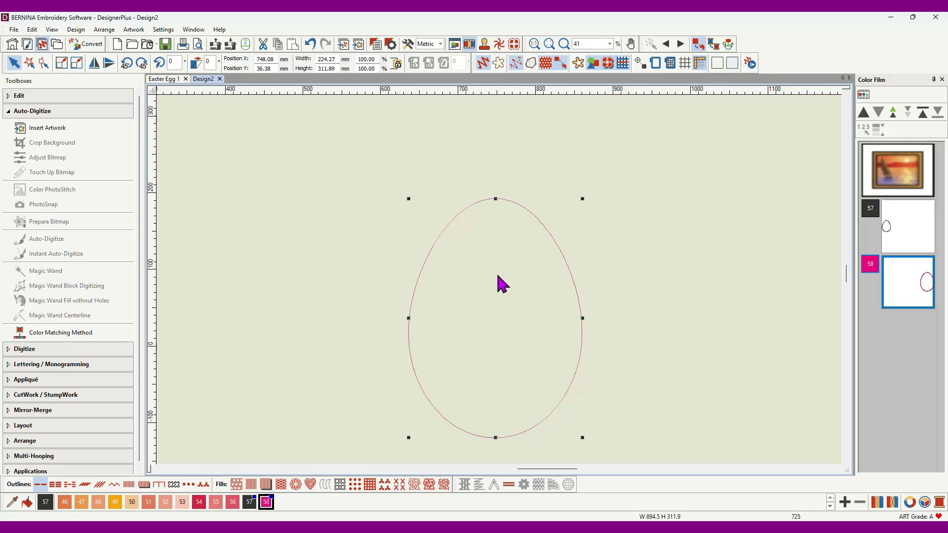
Step: Delete the small egg outline in color 57 that was made from the circle
{"action": "scroll", "coordinate": [271, 257], "scroll_direction": "down", "scroll_amount": 2}
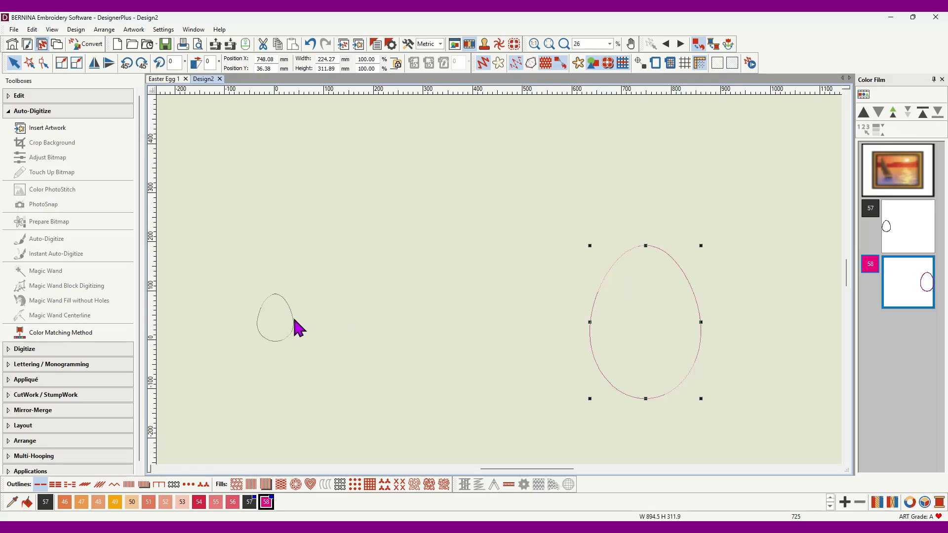
{"action": "left_click", "coordinate": [909, 228]}
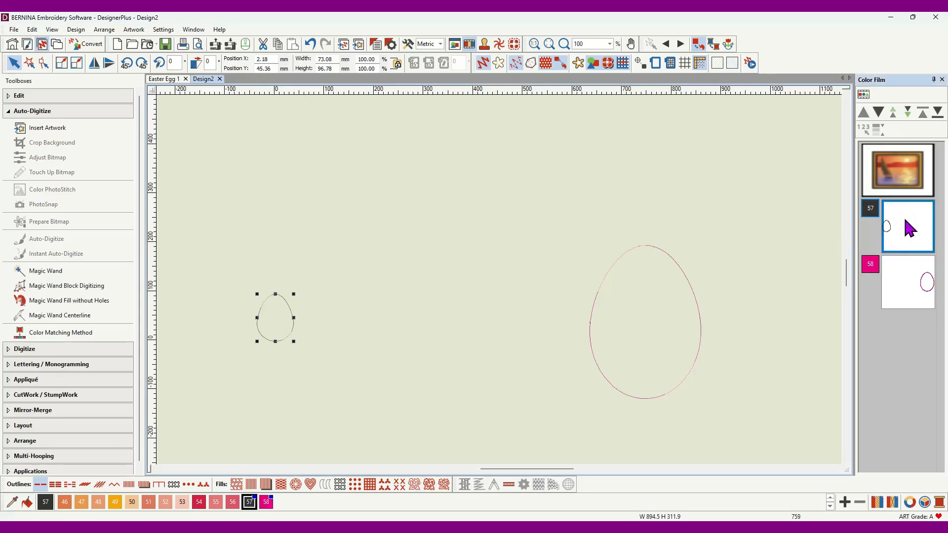
{"action": "key", "text": "Delete"}
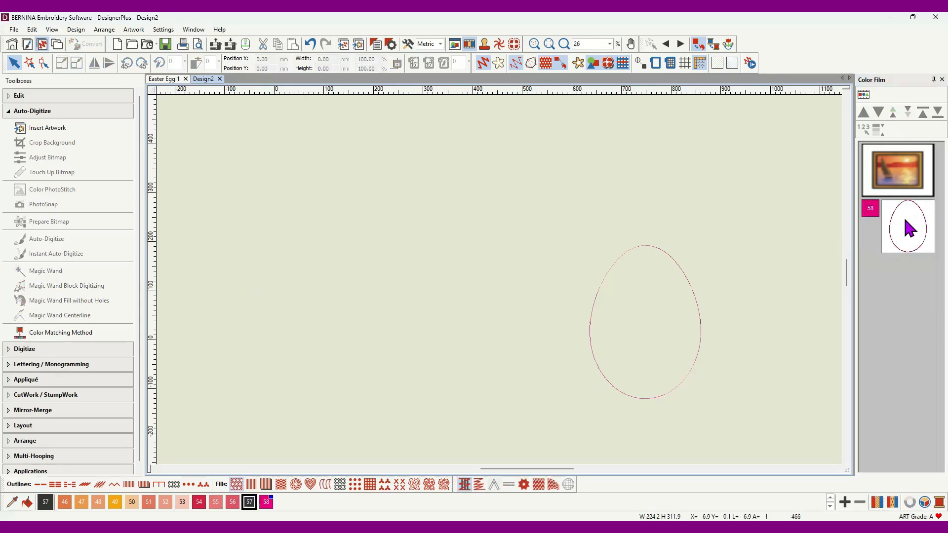
Step: Resize the pink egg outline proportionally to a height of 90 mm and inspect it up close
{"action": "scroll", "coordinate": [682, 344], "scroll_direction": "up", "scroll_amount": 1}
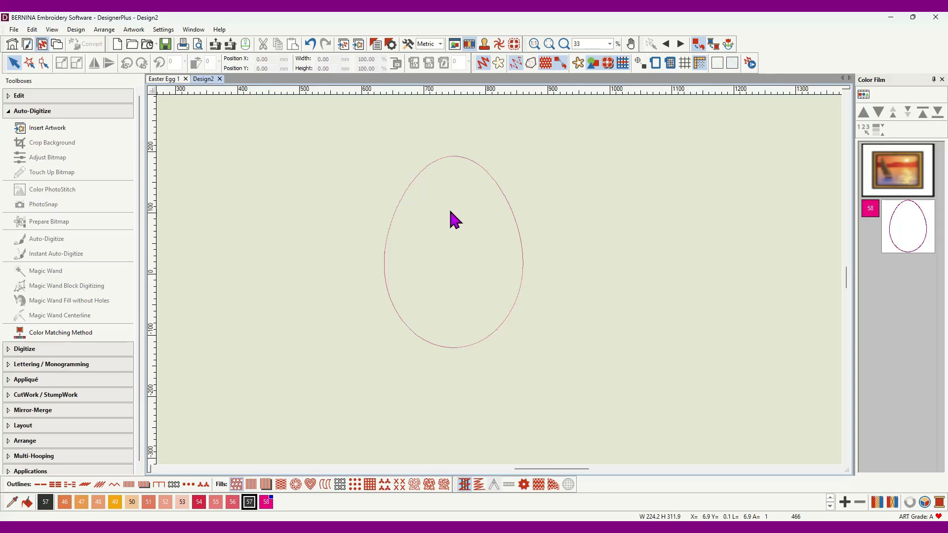
{"action": "left_click", "coordinate": [898, 232]}
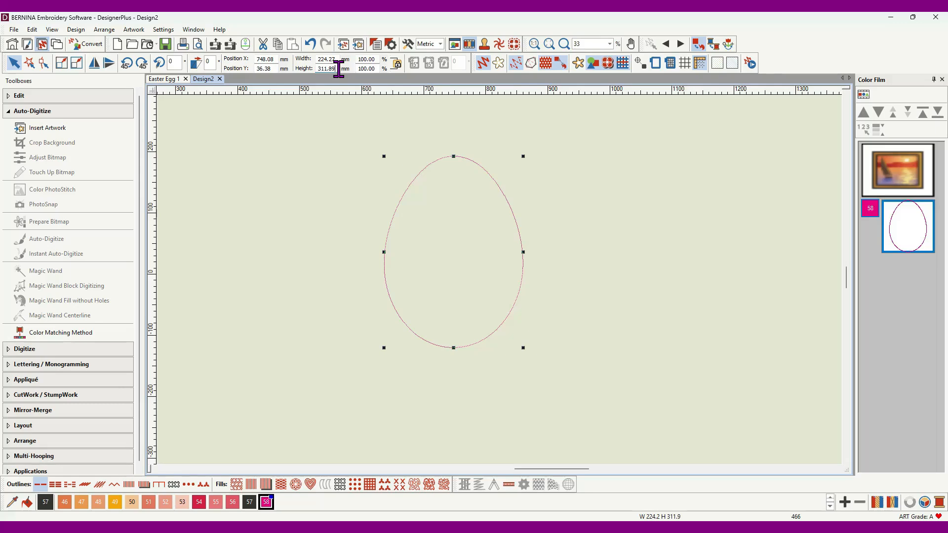
{"action": "left_click_drag", "start_coordinate": [337, 69], "coordinate": [315, 69]}
{"action": "type", "text": "90"}
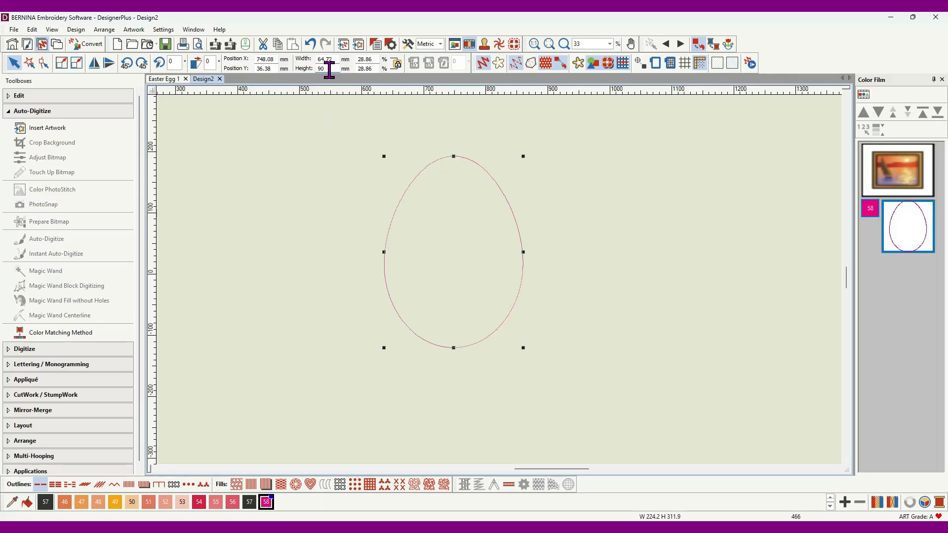
{"action": "key", "text": "Return"}
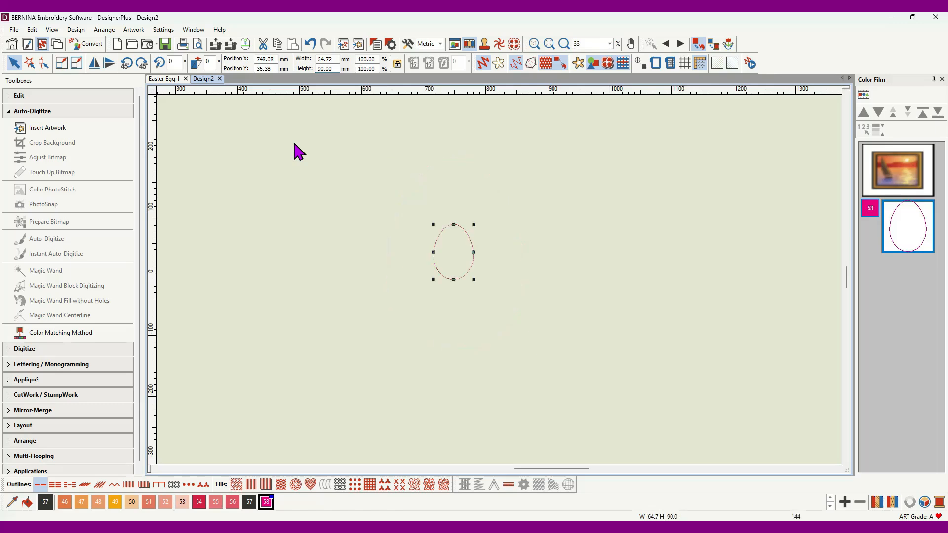
{"action": "scroll", "coordinate": [499, 286], "scroll_direction": "up", "scroll_amount": 4}
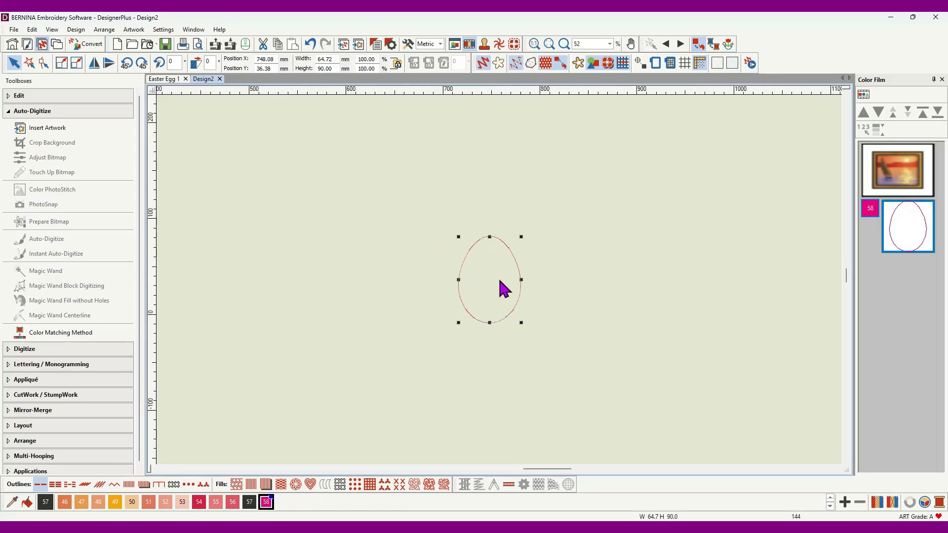
{"action": "scroll", "coordinate": [500, 280], "scroll_direction": "up", "scroll_amount": 3}
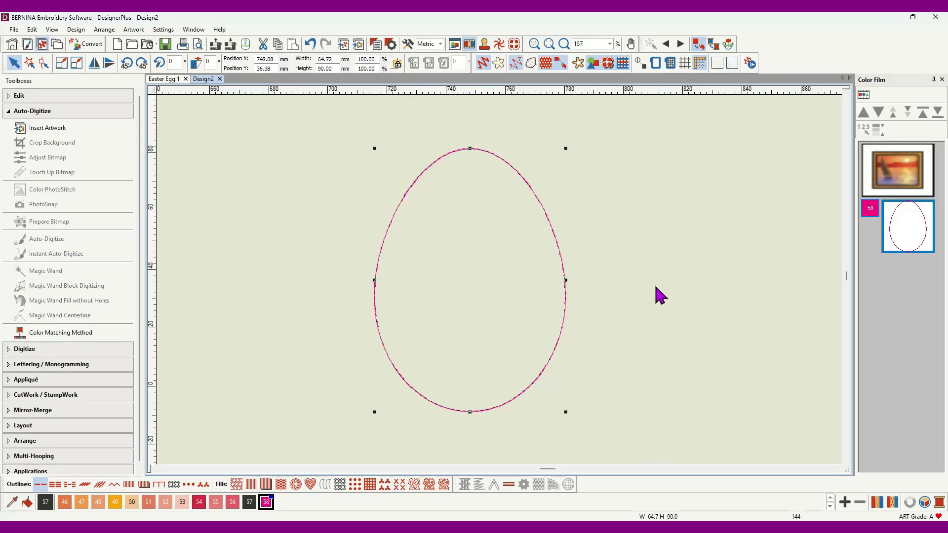
Step: Switch to Creative Fabrica in the browser and look through the easter egg search results for other egg artwork
{"action": "mouse_move", "coordinate": [508, 527]}
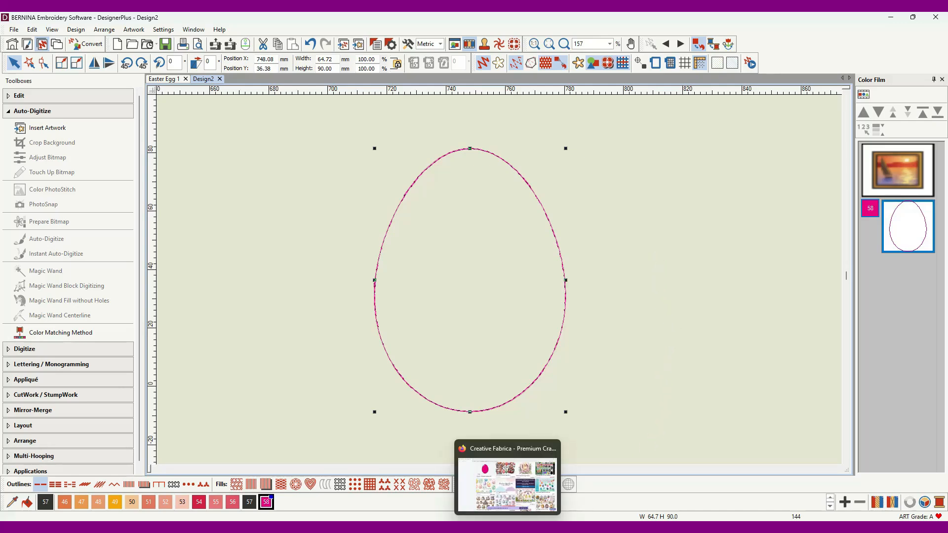
{"action": "left_click", "coordinate": [507, 484]}
{"action": "scroll", "coordinate": [408, 324], "scroll_direction": "down", "scroll_amount": 5}
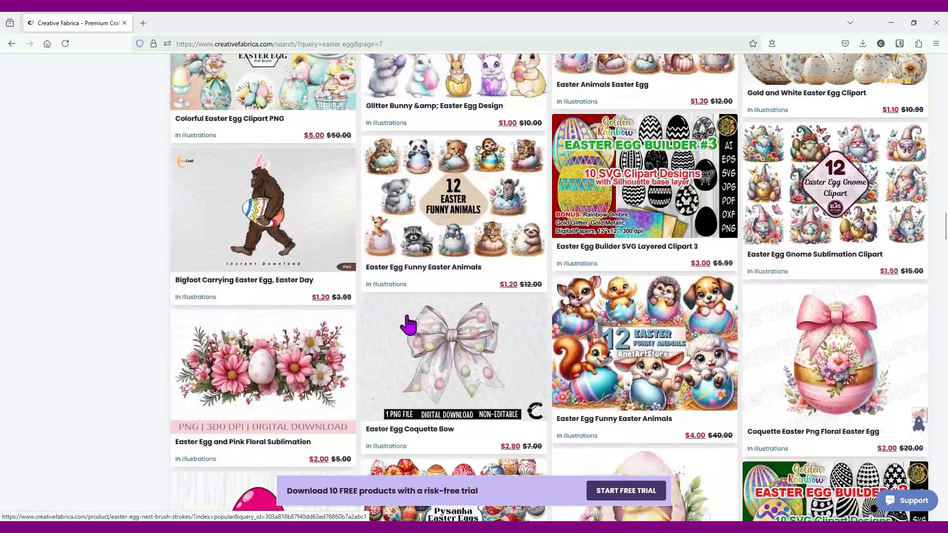
{"action": "scroll", "coordinate": [408, 324], "scroll_direction": "up", "scroll_amount": 15}
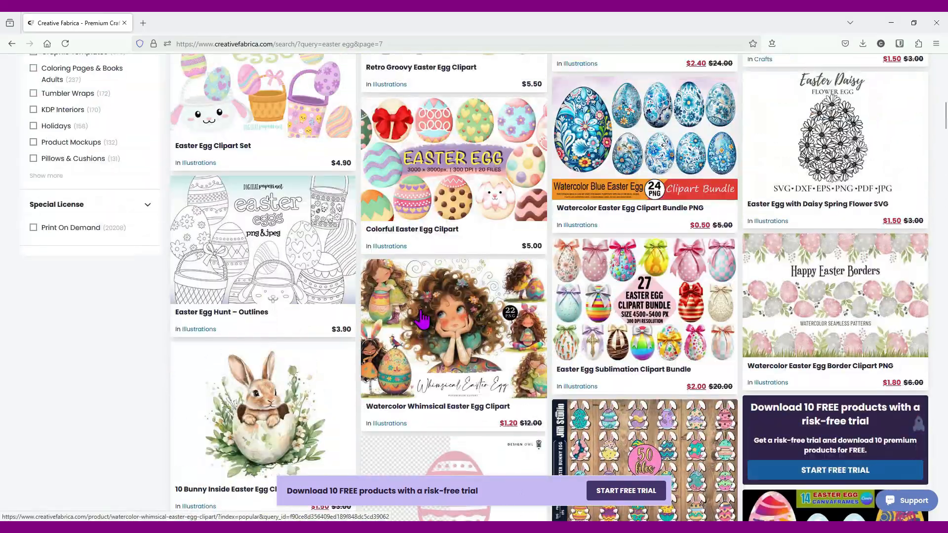
{"action": "scroll", "coordinate": [422, 320], "scroll_direction": "up", "scroll_amount": 10}
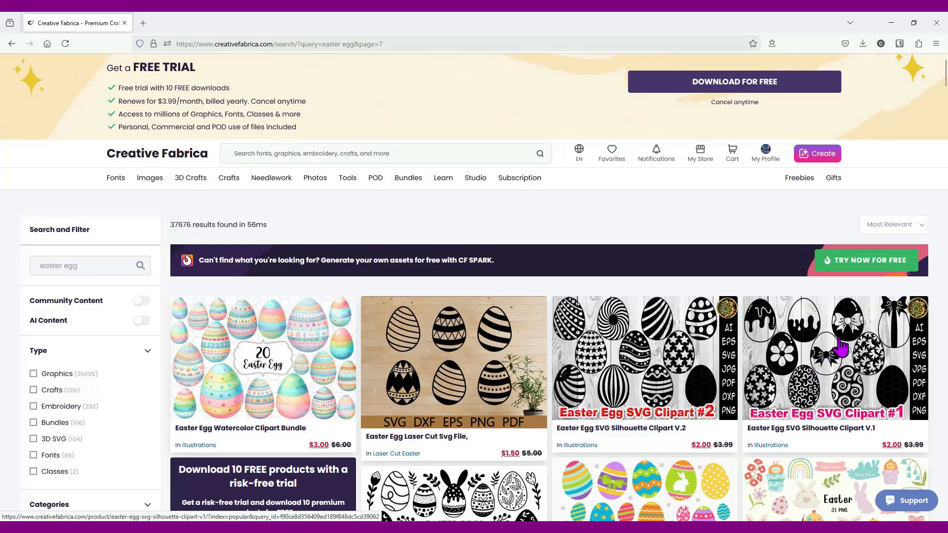
{"action": "scroll", "coordinate": [612, 376], "scroll_direction": "down", "scroll_amount": 5}
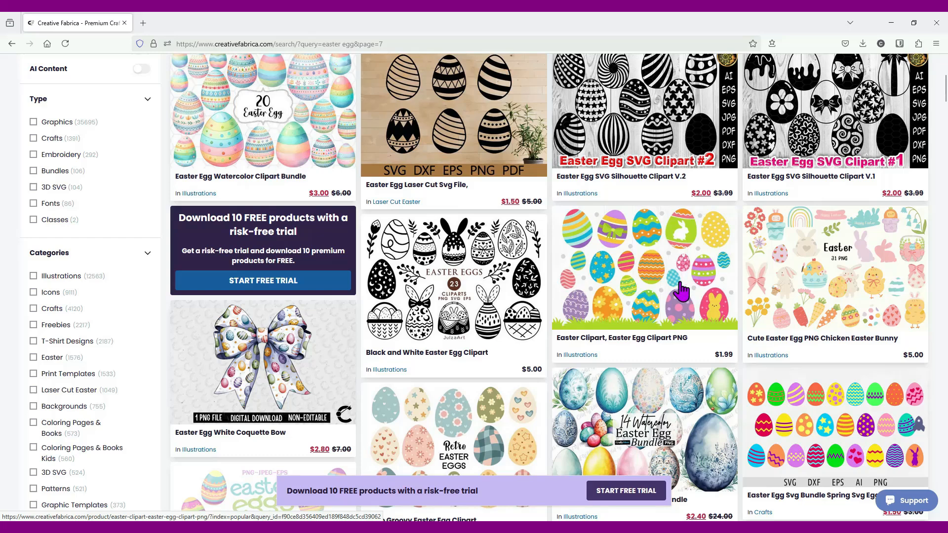
Step: Examine the rest of page 7 of the easter egg search results for simple egg silhouettes and other usable shapes
{"action": "scroll", "coordinate": [430, 262], "scroll_direction": "down", "scroll_amount": 2}
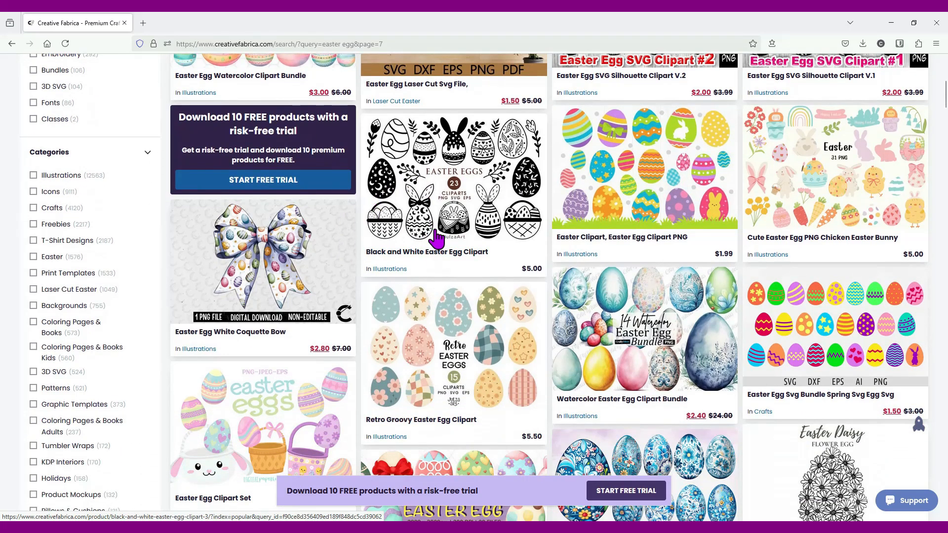
{"action": "scroll", "coordinate": [528, 230], "scroll_direction": "down", "scroll_amount": 2}
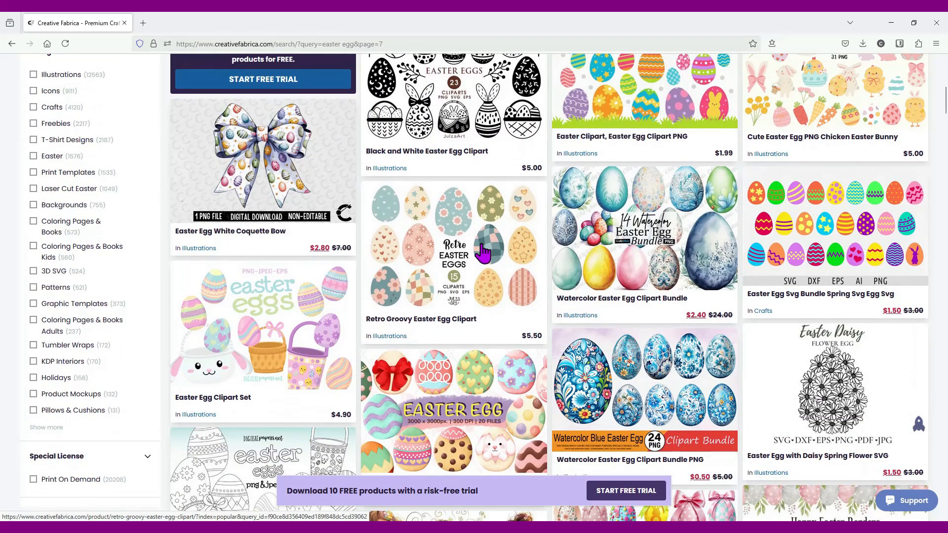
{"action": "scroll", "coordinate": [482, 252], "scroll_direction": "down", "scroll_amount": 2}
{"action": "scroll", "coordinate": [555, 226], "scroll_direction": "down", "scroll_amount": 1}
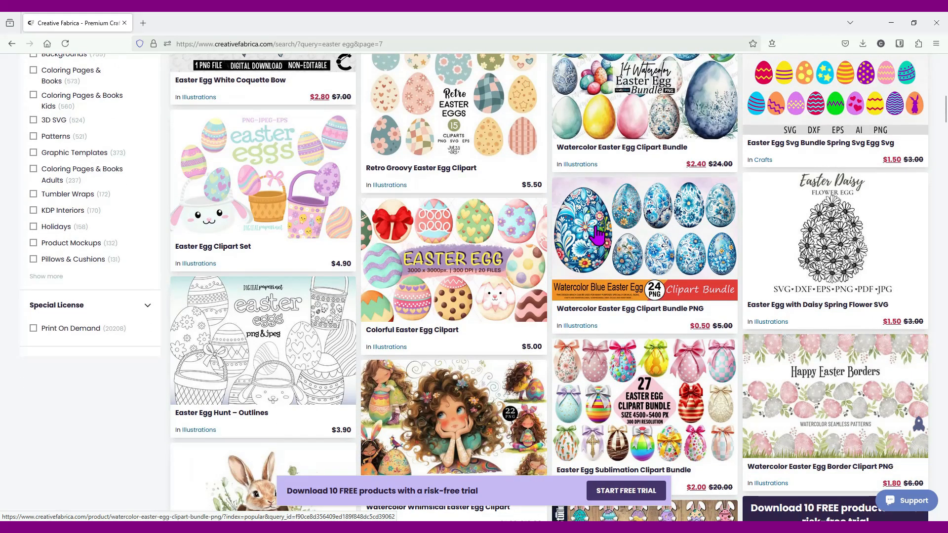
{"action": "scroll", "coordinate": [450, 280], "scroll_direction": "down", "scroll_amount": 5}
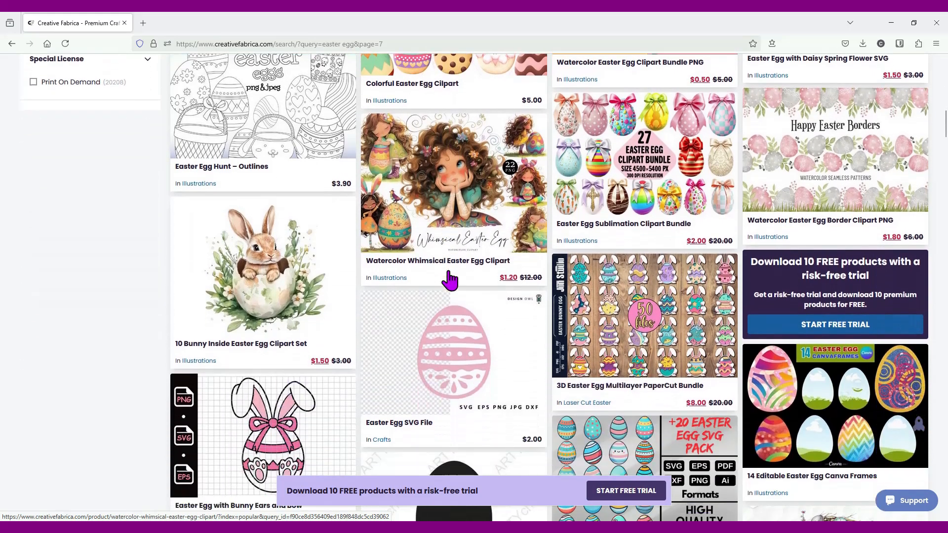
{"action": "scroll", "coordinate": [449, 280], "scroll_direction": "down", "scroll_amount": 5}
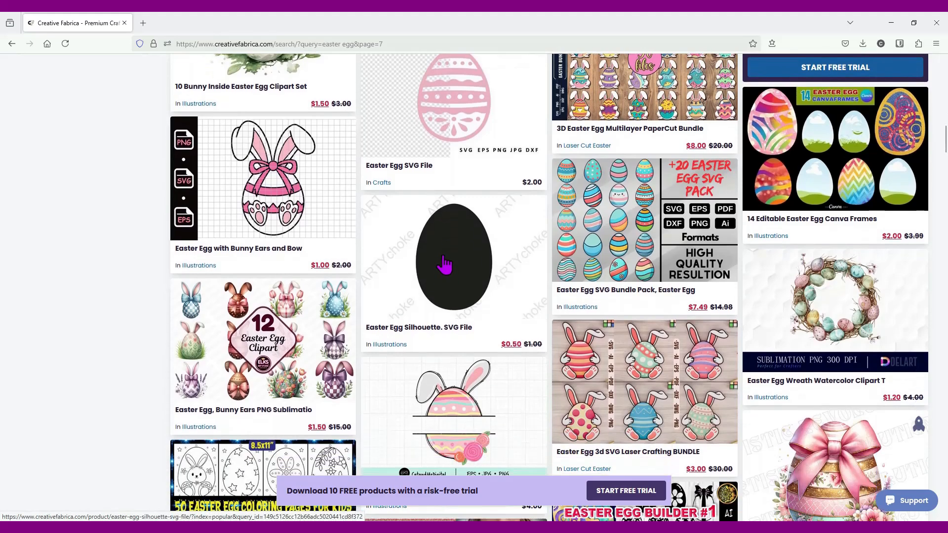
{"action": "scroll", "coordinate": [445, 264], "scroll_direction": "down", "scroll_amount": 1}
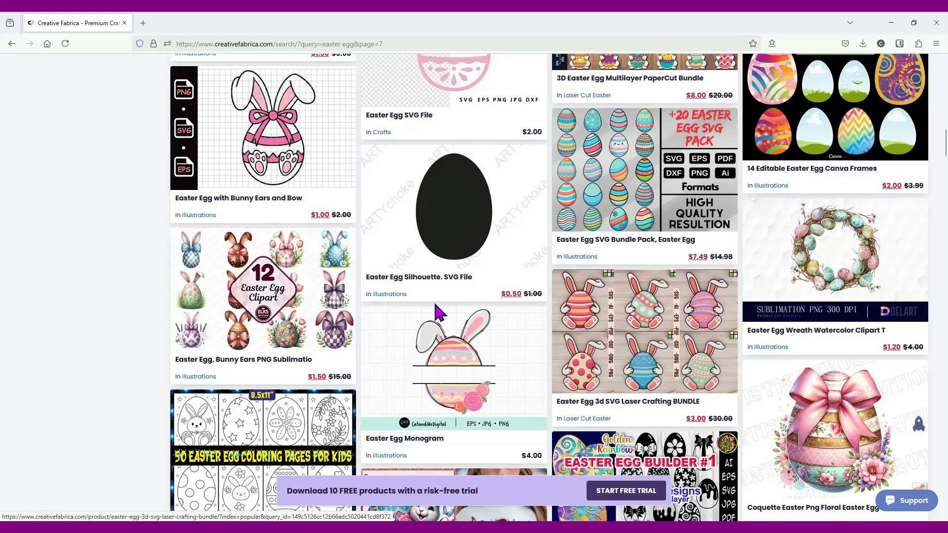
{"action": "scroll", "coordinate": [497, 313], "scroll_direction": "down", "scroll_amount": 2}
{"action": "scroll", "coordinate": [498, 313], "scroll_direction": "down", "scroll_amount": 6}
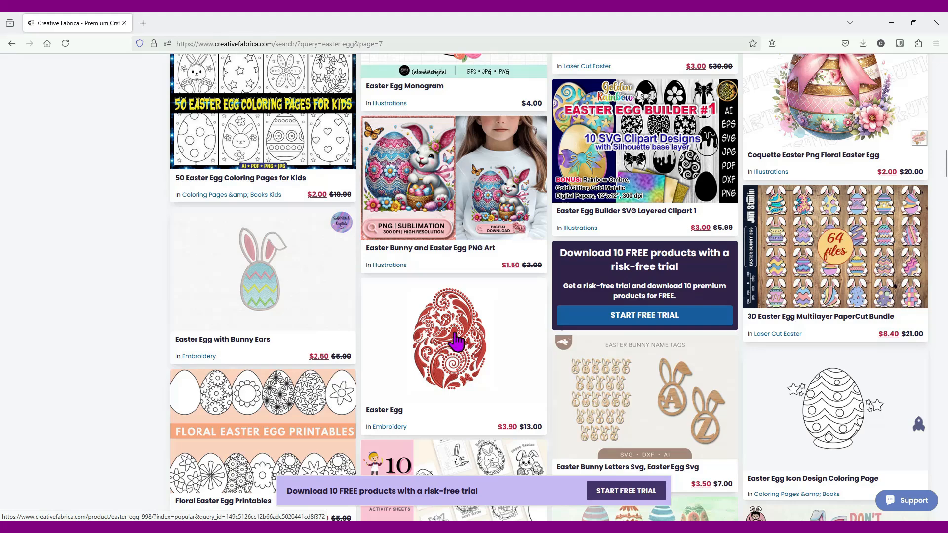
{"action": "scroll", "coordinate": [456, 339], "scroll_direction": "down", "scroll_amount": 3}
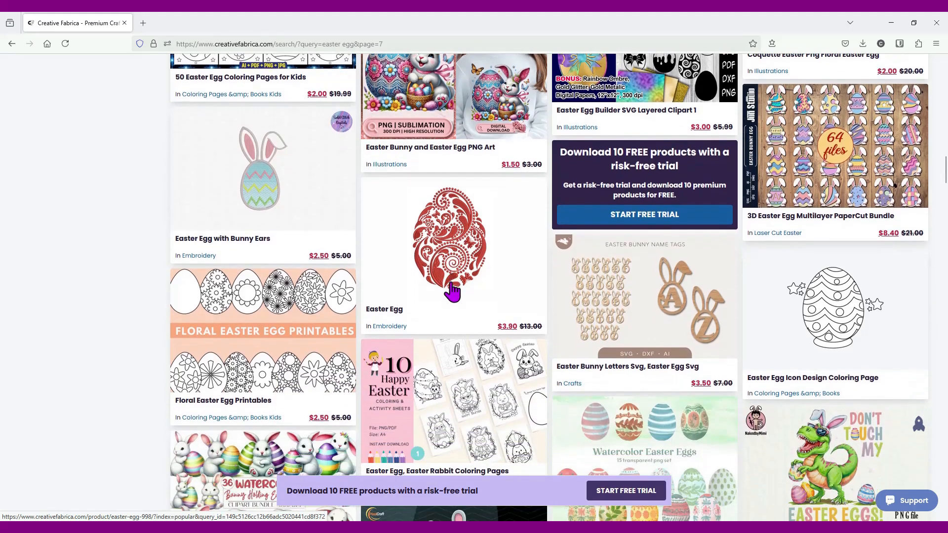
{"action": "scroll", "coordinate": [452, 288], "scroll_direction": "down", "scroll_amount": 5}
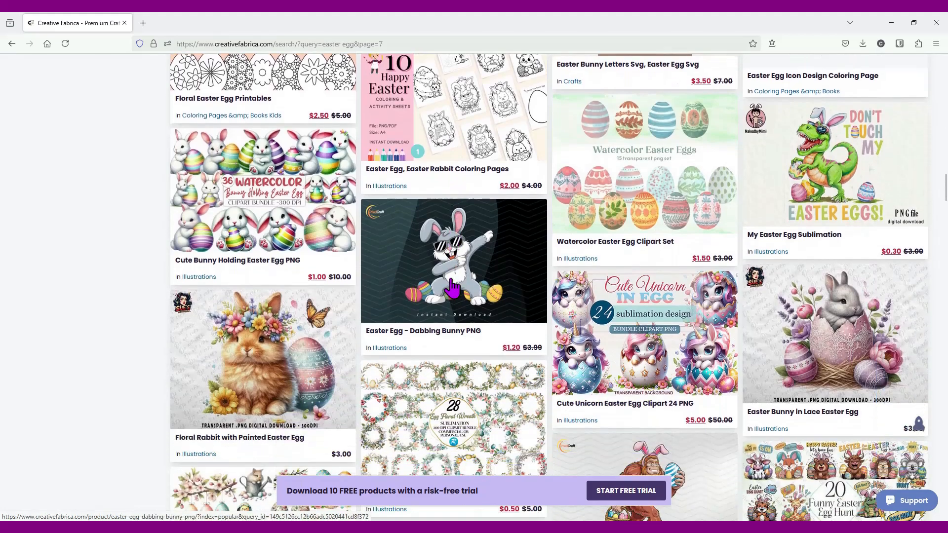
{"action": "scroll", "coordinate": [452, 288], "scroll_direction": "down", "scroll_amount": 8}
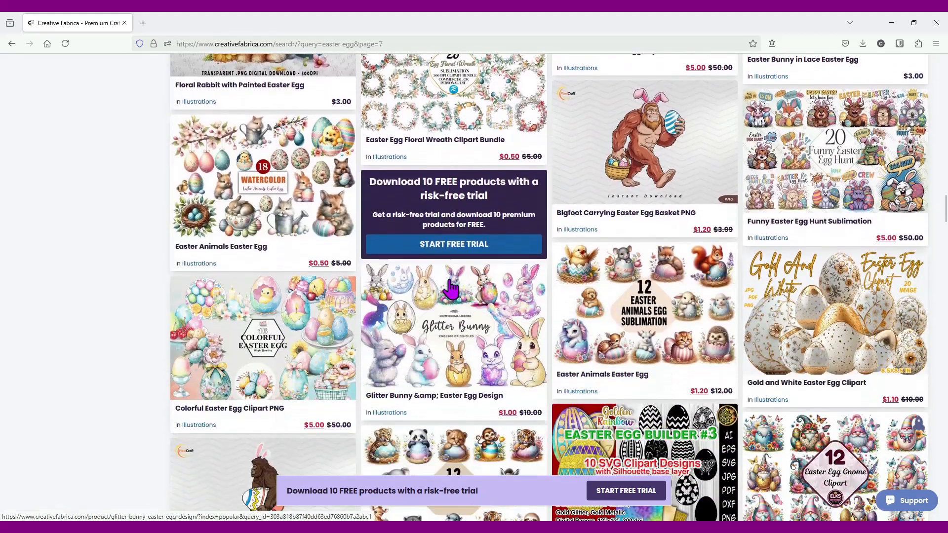
{"action": "scroll", "coordinate": [451, 290], "scroll_direction": "down", "scroll_amount": 7}
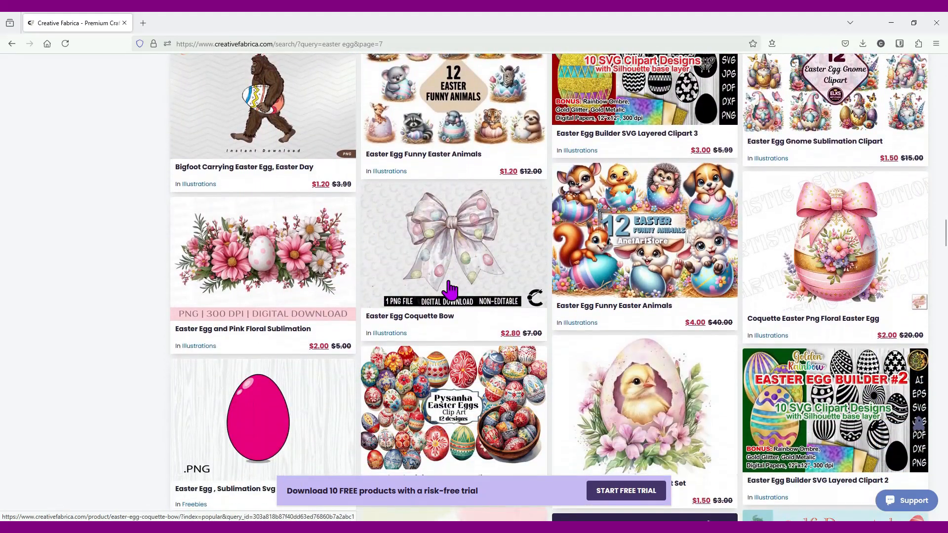
{"action": "scroll", "coordinate": [450, 290], "scroll_direction": "down", "scroll_amount": 7}
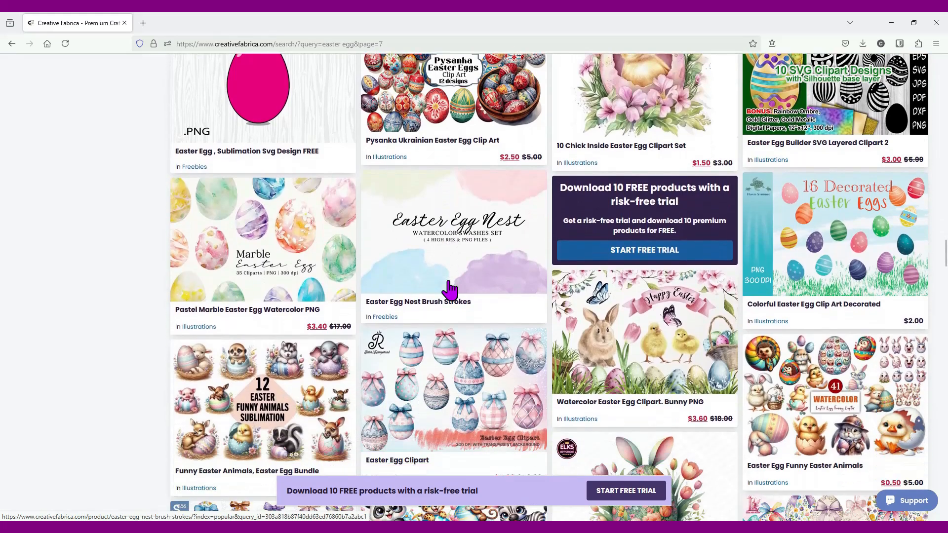
{"action": "scroll", "coordinate": [452, 288], "scroll_direction": "down", "scroll_amount": 10}
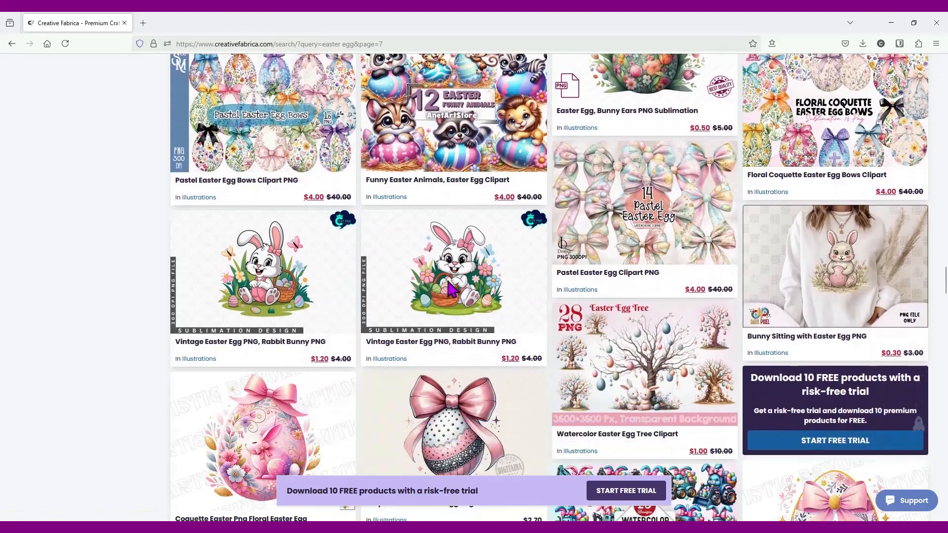
{"action": "scroll", "coordinate": [449, 290], "scroll_direction": "down", "scroll_amount": 5}
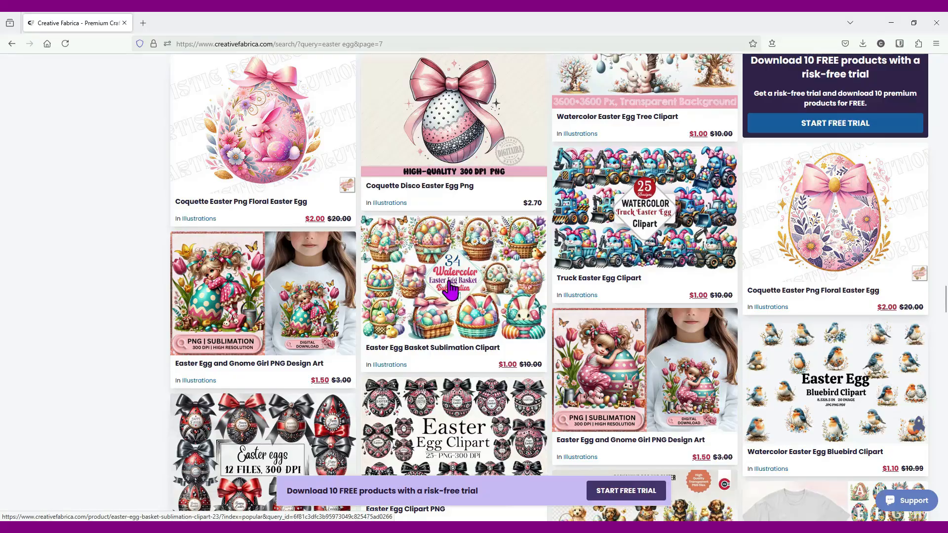
{"action": "scroll", "coordinate": [450, 291], "scroll_direction": "down", "scroll_amount": 20}
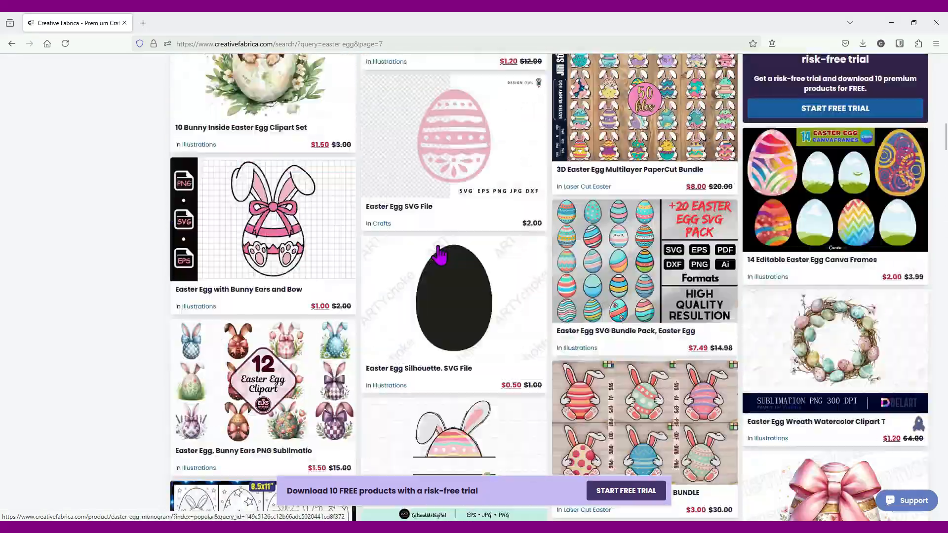
{"action": "scroll", "coordinate": [440, 254], "scroll_direction": "up", "scroll_amount": 20}
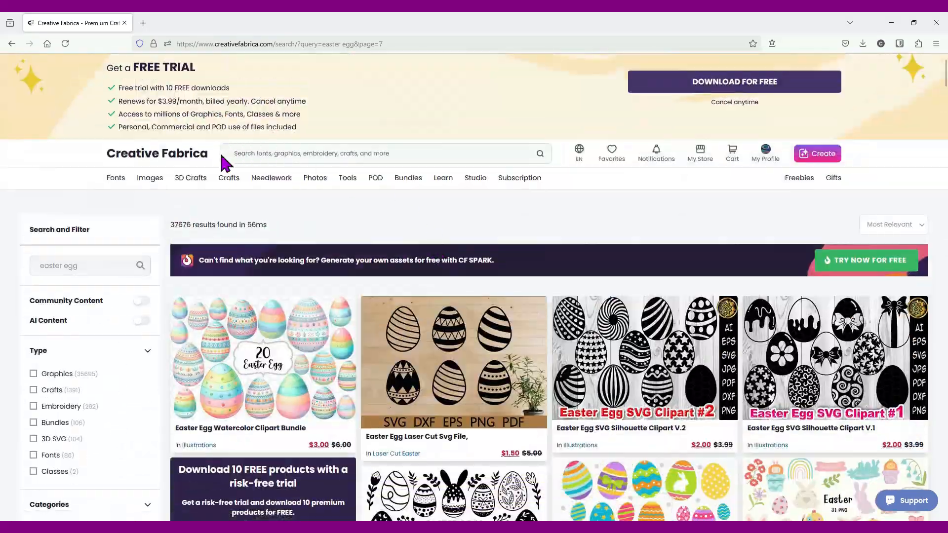
Step: Open the Easter category of the Holidays & Celebrations embroidery designs and look through the first page of designs
{"action": "mouse_move", "coordinate": [274, 185]}
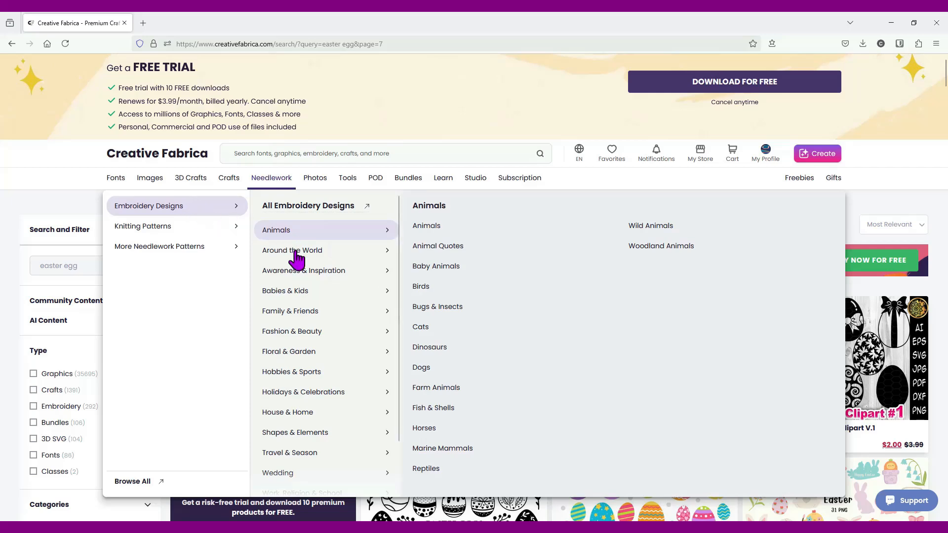
{"action": "mouse_move", "coordinate": [323, 395]}
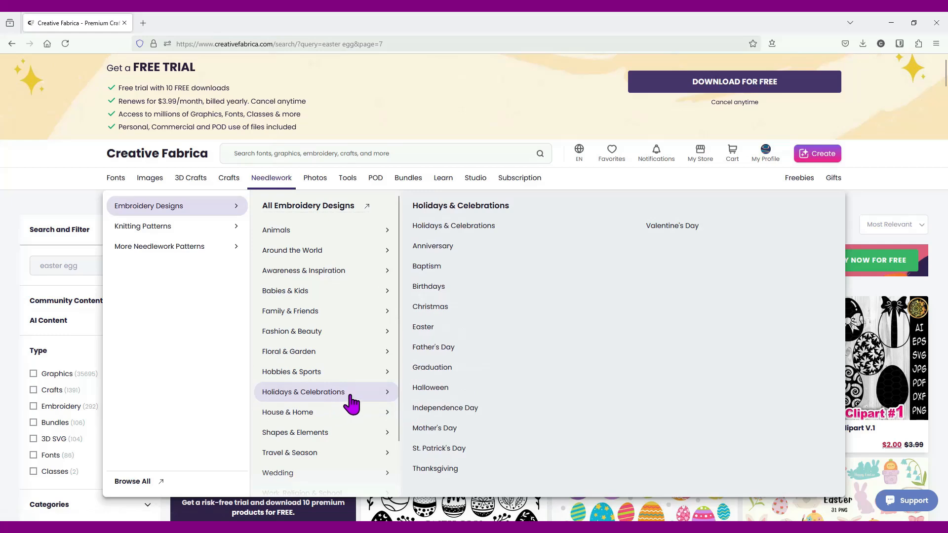
{"action": "left_click", "coordinate": [423, 327]}
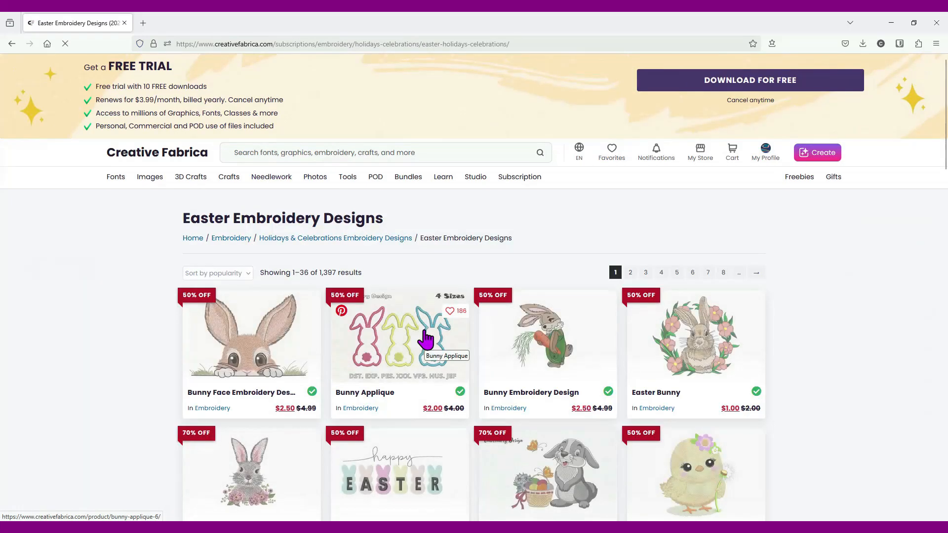
{"action": "scroll", "coordinate": [813, 327], "scroll_direction": "down", "scroll_amount": 3}
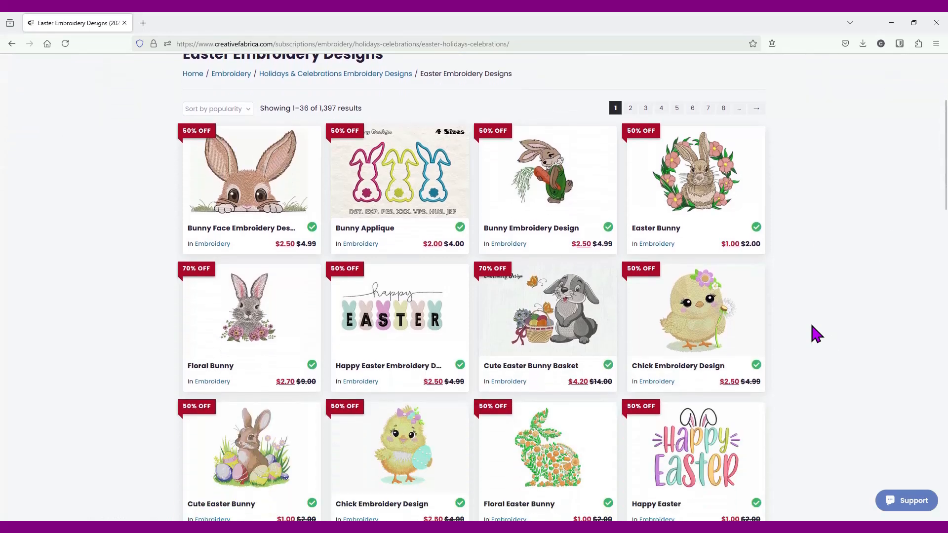
{"action": "scroll", "coordinate": [811, 326], "scroll_direction": "down", "scroll_amount": 4}
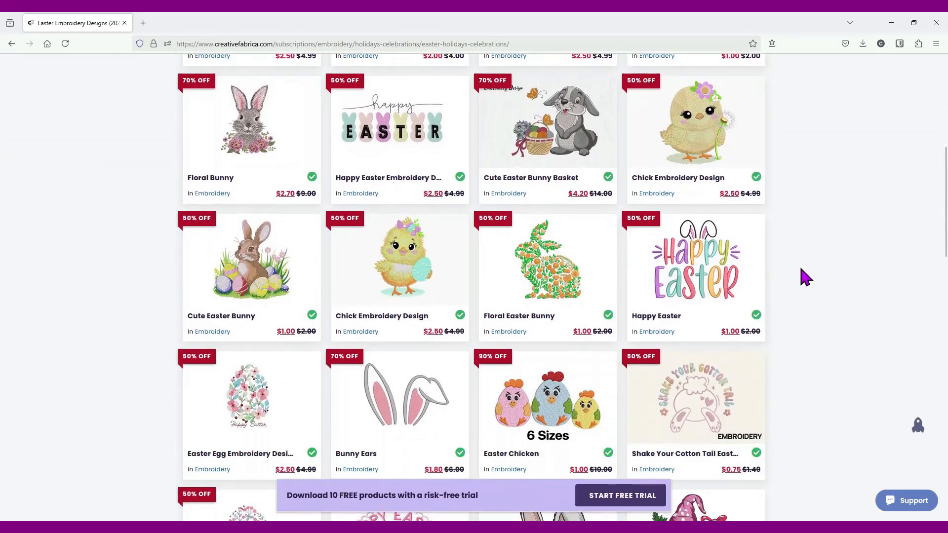
{"action": "scroll", "coordinate": [804, 255], "scroll_direction": "down", "scroll_amount": 2}
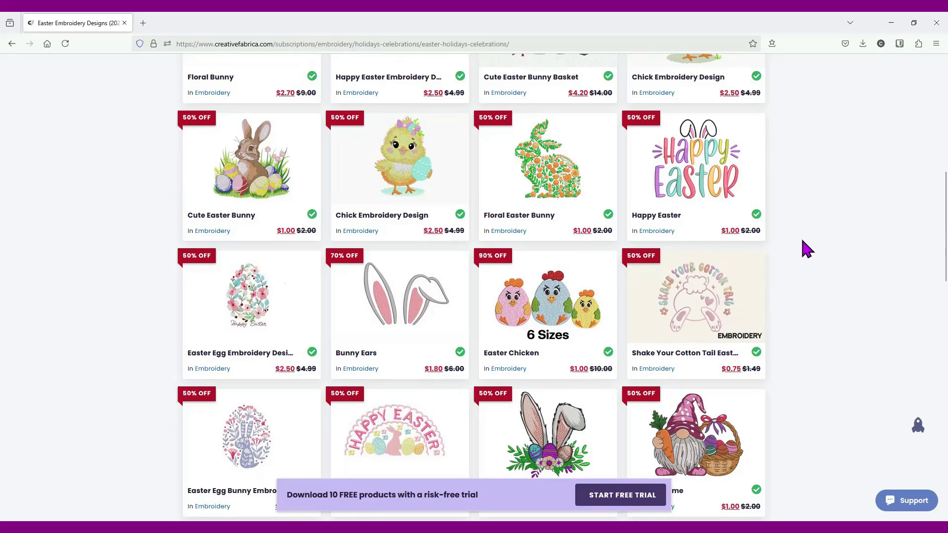
{"action": "scroll", "coordinate": [807, 252], "scroll_direction": "down", "scroll_amount": 2}
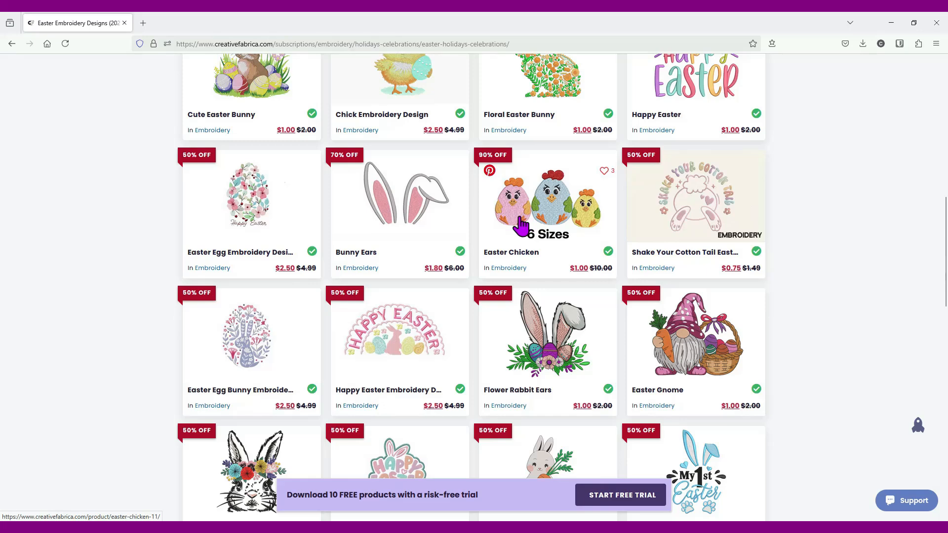
{"action": "scroll", "coordinate": [515, 219], "scroll_direction": "down", "scroll_amount": 1}
{"action": "scroll", "coordinate": [524, 220], "scroll_direction": "down", "scroll_amount": 2}
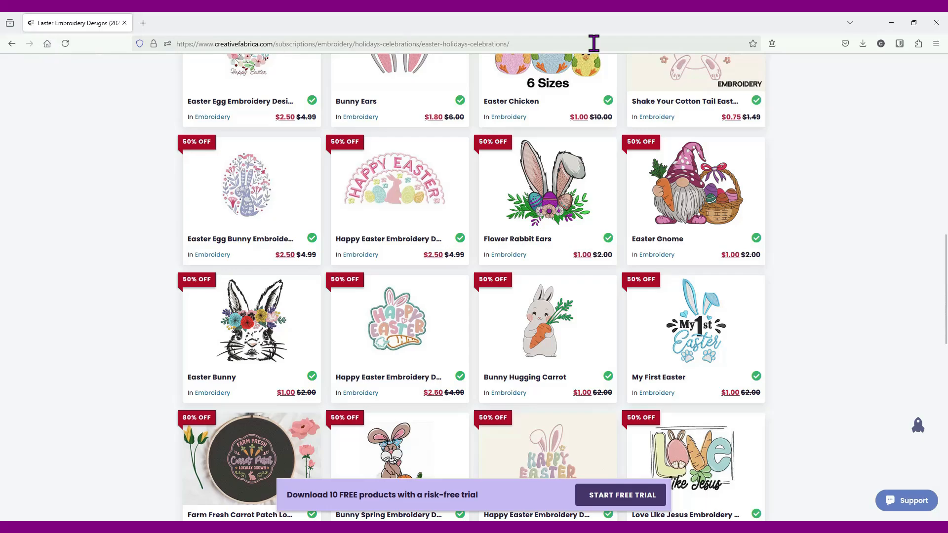
Step: Switch back to BERNINA Embroidery Software and convert the pink egg outline to appliqué
{"action": "left_click", "coordinate": [891, 24]}
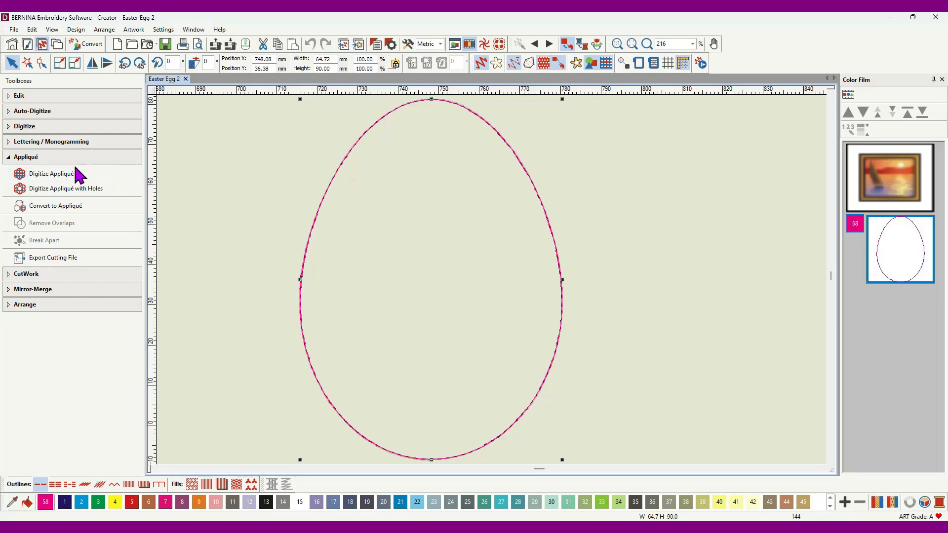
{"action": "left_click", "coordinate": [54, 213]}
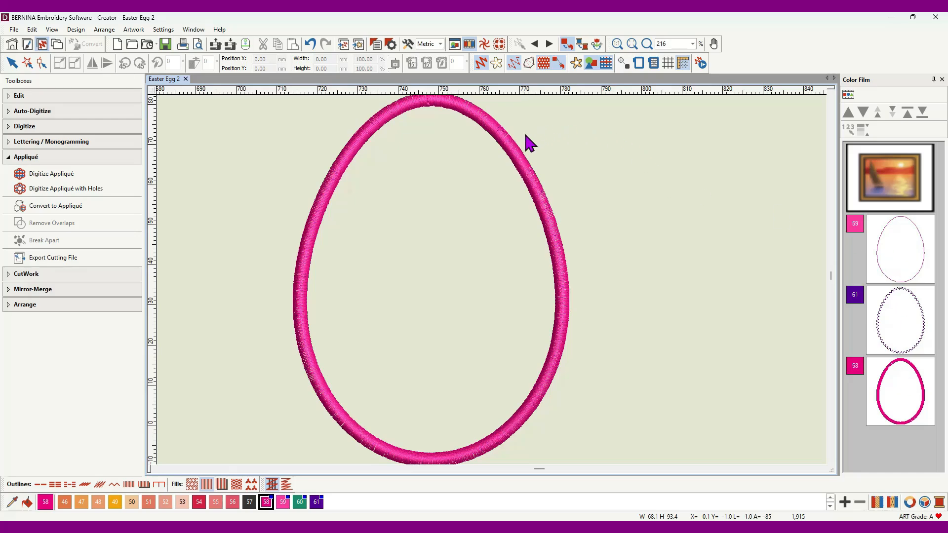
Step: Set the egg appliqué's fabric to the mid-tone orange color 255,127,0 in its object properties and move the dialog off the egg
{"action": "left_click", "coordinate": [899, 321]}
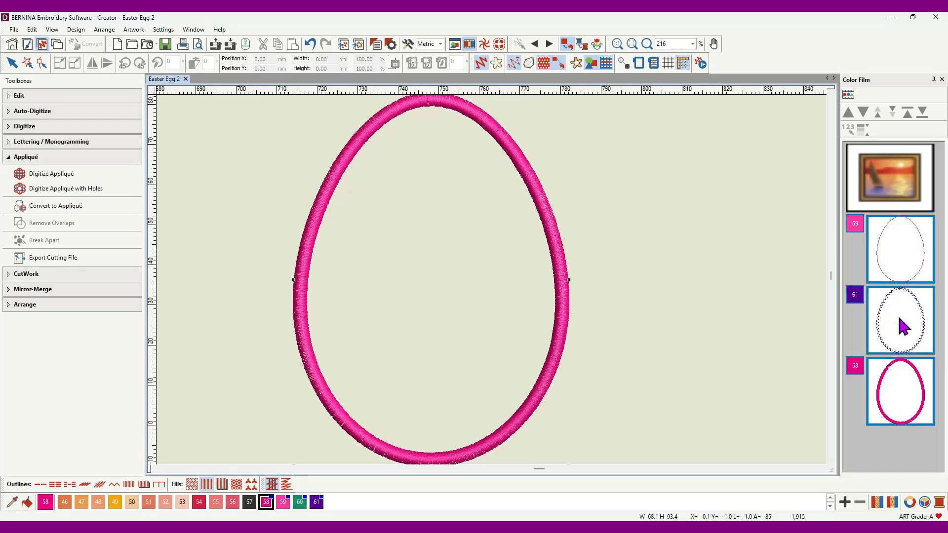
{"action": "right_click", "coordinate": [885, 317]}
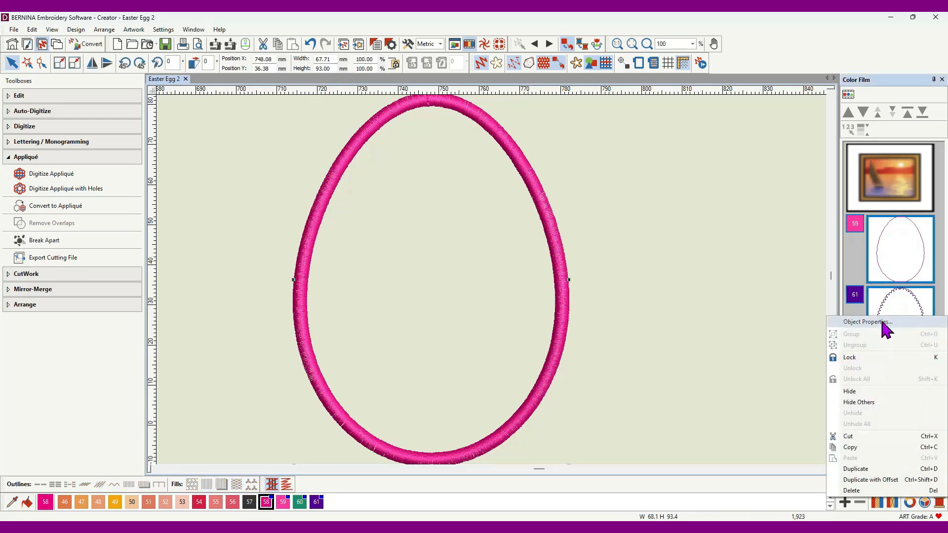
{"action": "left_click", "coordinate": [886, 323]}
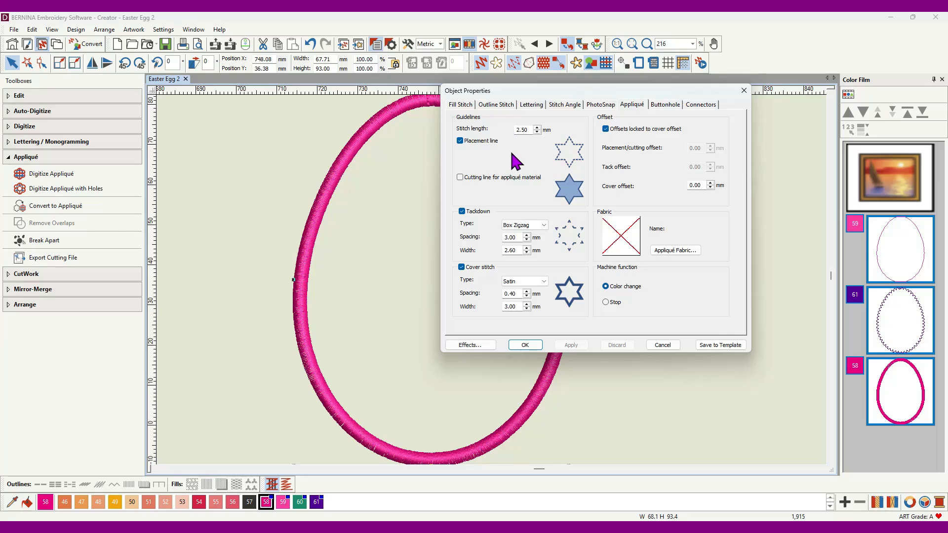
{"action": "left_click", "coordinate": [744, 91]}
{"action": "left_click", "coordinate": [666, 251]}
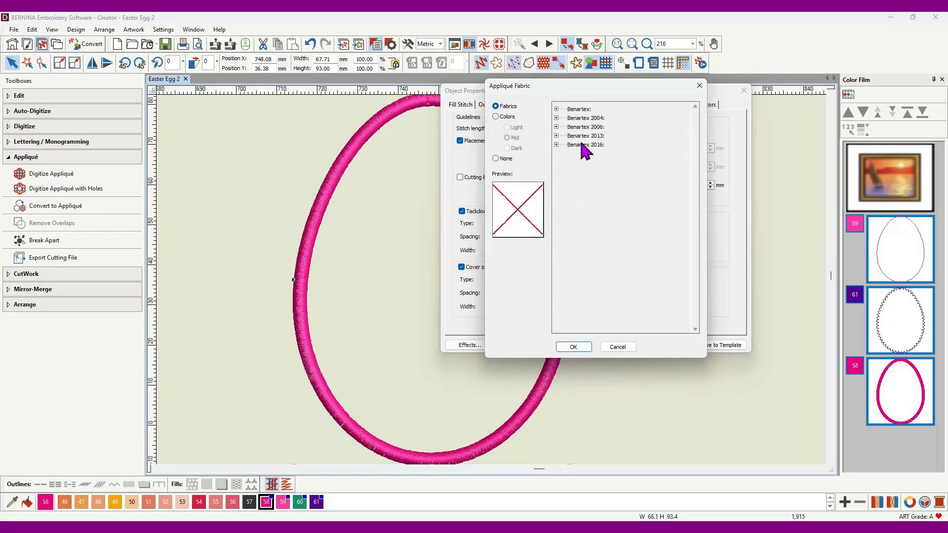
{"action": "left_click", "coordinate": [496, 116]}
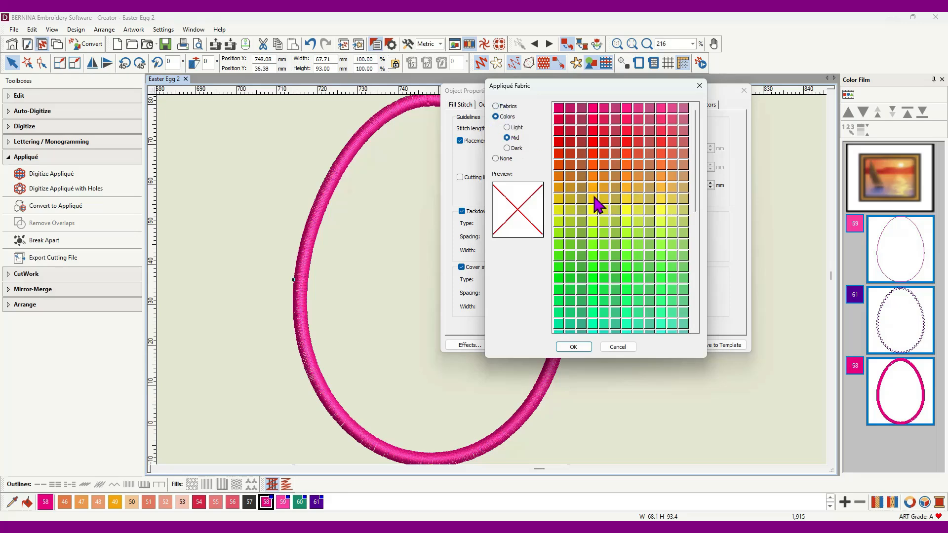
{"action": "left_click", "coordinate": [592, 176]}
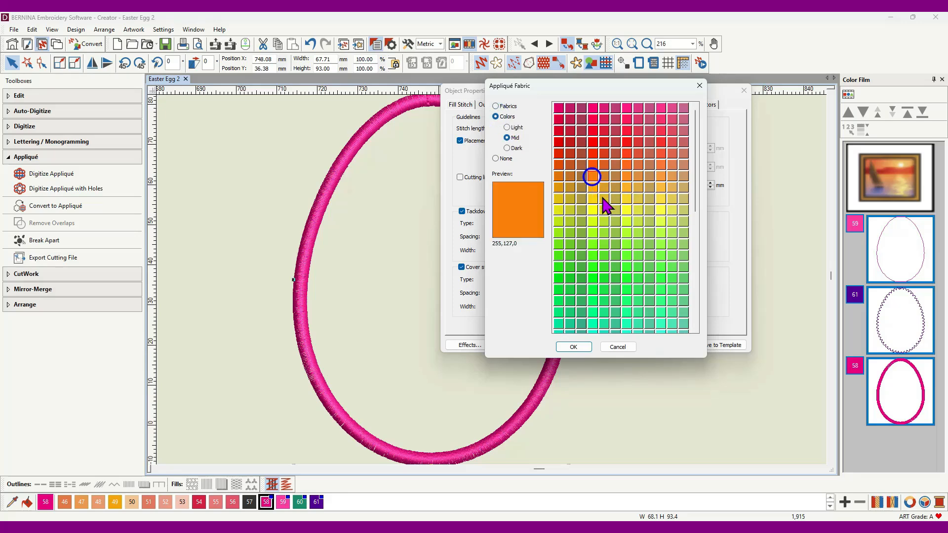
{"action": "left_click", "coordinate": [585, 348]}
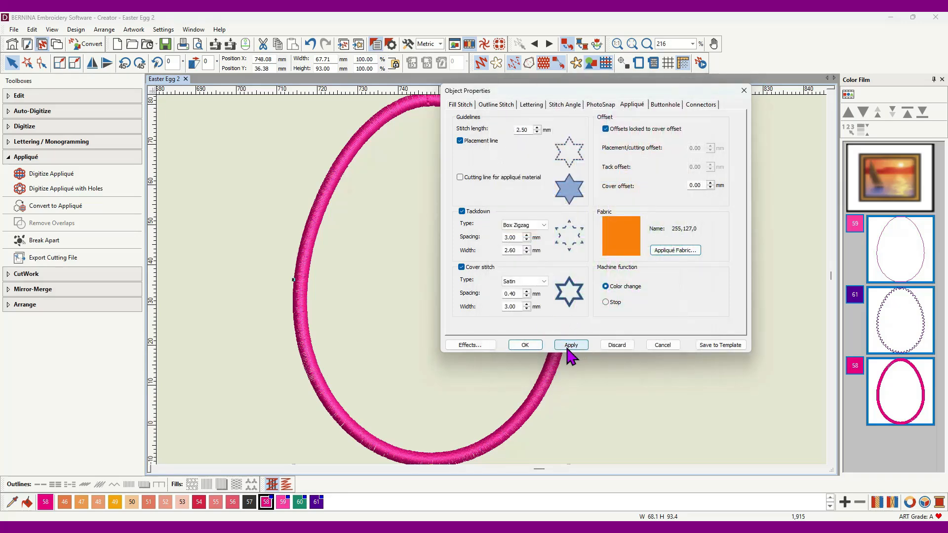
{"action": "left_click", "coordinate": [571, 346]}
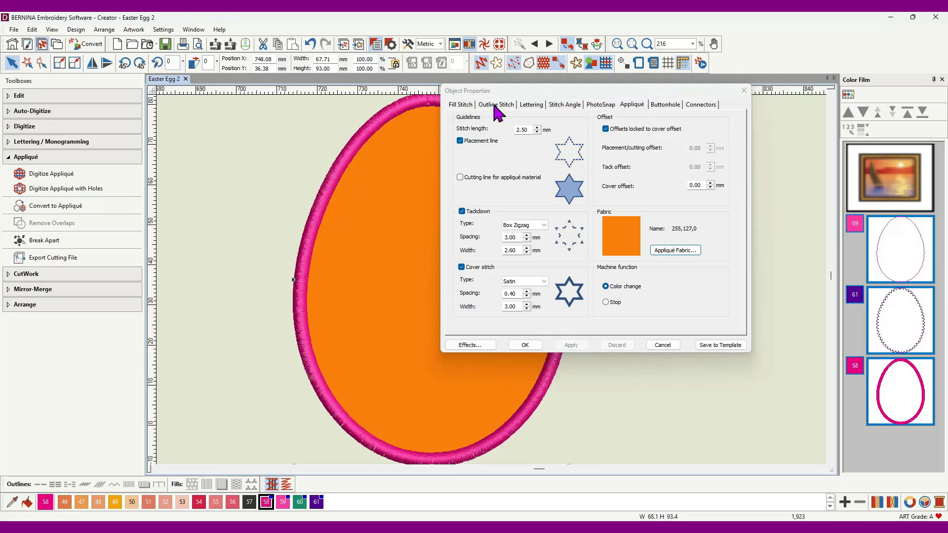
{"action": "left_click_drag", "start_coordinate": [561, 91], "coordinate": [740, 87]}
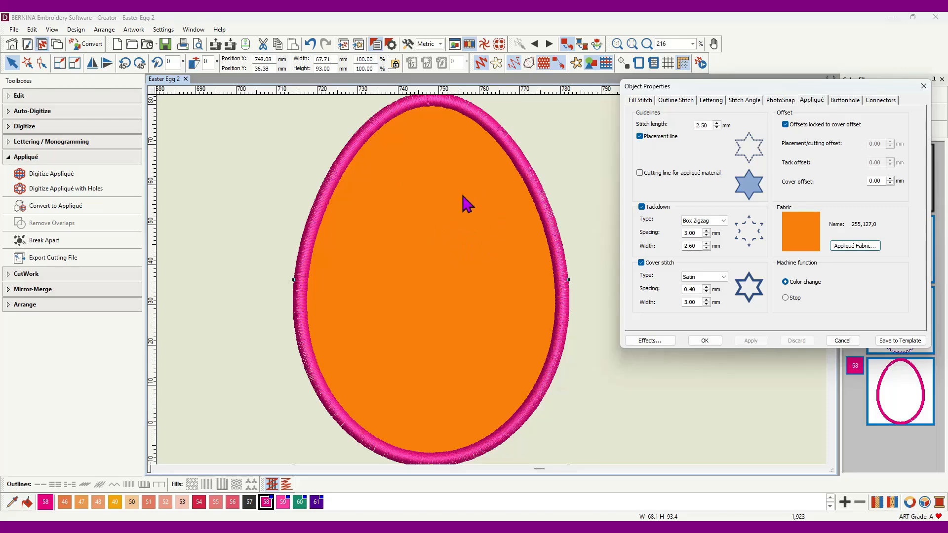
Step: Break apart the egg appliqué, and give a duplicate of its placement line a decorative wave-pattern fill
{"action": "left_click", "coordinate": [923, 86]}
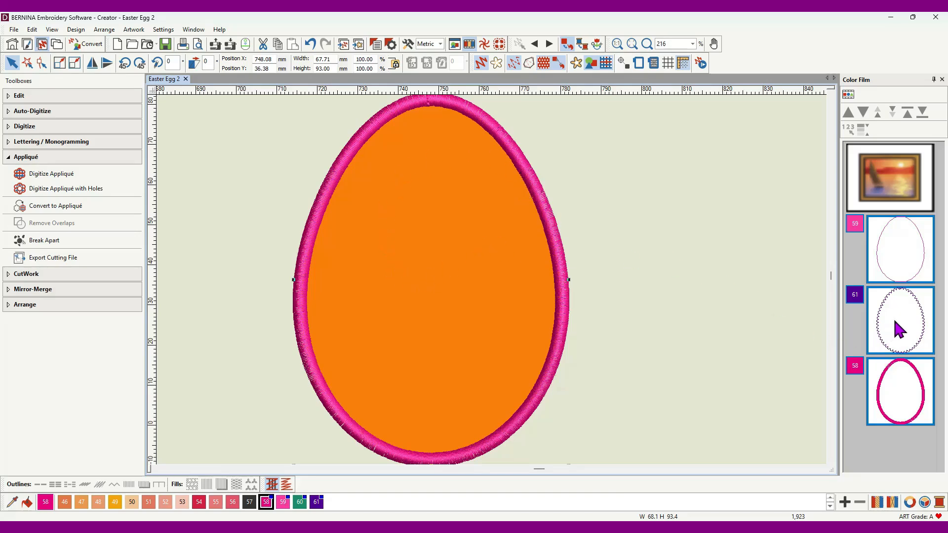
{"action": "left_click", "coordinate": [36, 242]}
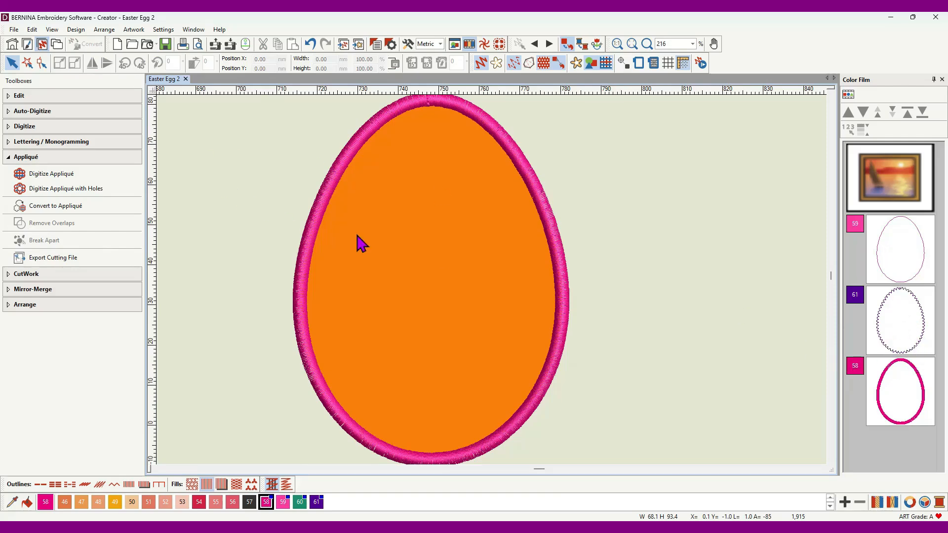
{"action": "left_click", "coordinate": [893, 244]}
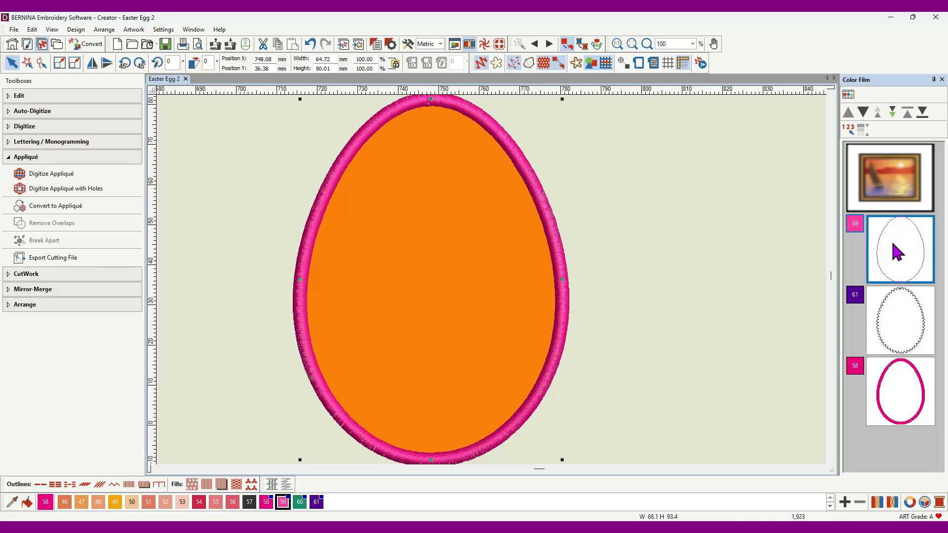
{"action": "right_click", "coordinate": [892, 243]}
{"action": "left_click", "coordinate": [863, 397]}
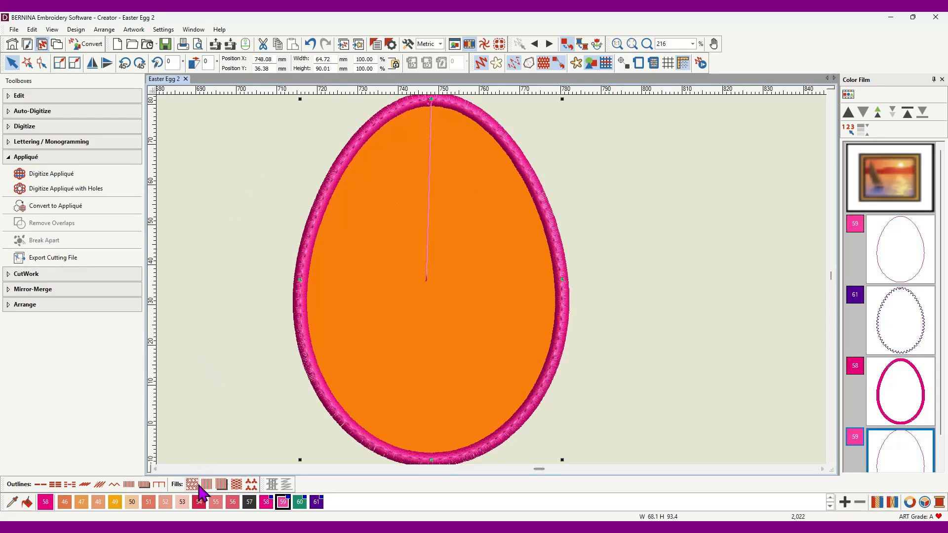
{"action": "left_click", "coordinate": [251, 485]}
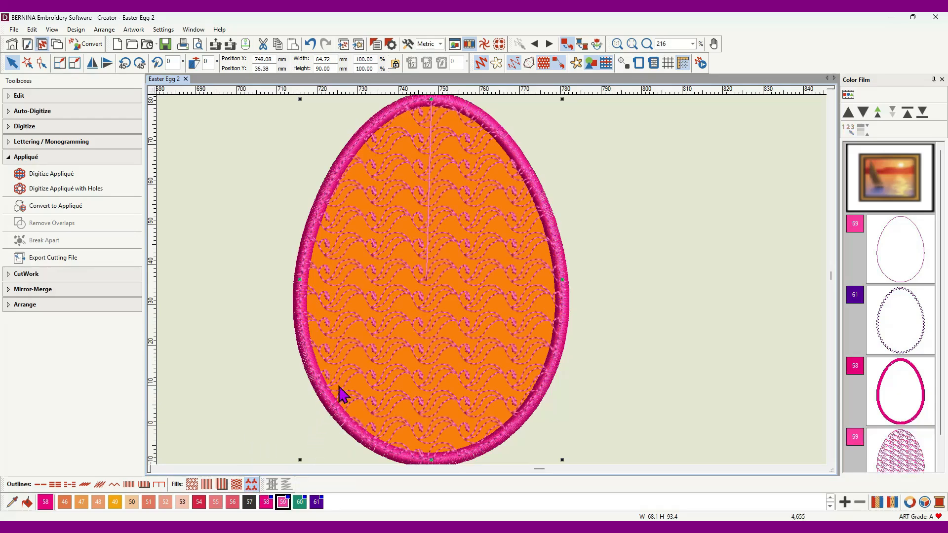
Step: Move the pattern-filled egg ahead of the satin cover stitch in the stitching order, and hide the appliqué fabric
{"action": "left_click", "coordinate": [910, 467]}
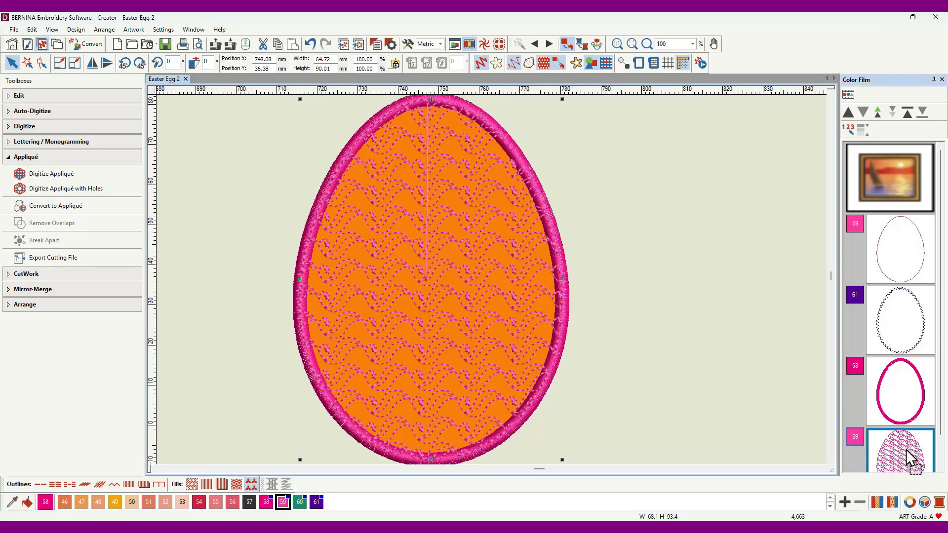
{"action": "left_click", "coordinate": [847, 113]}
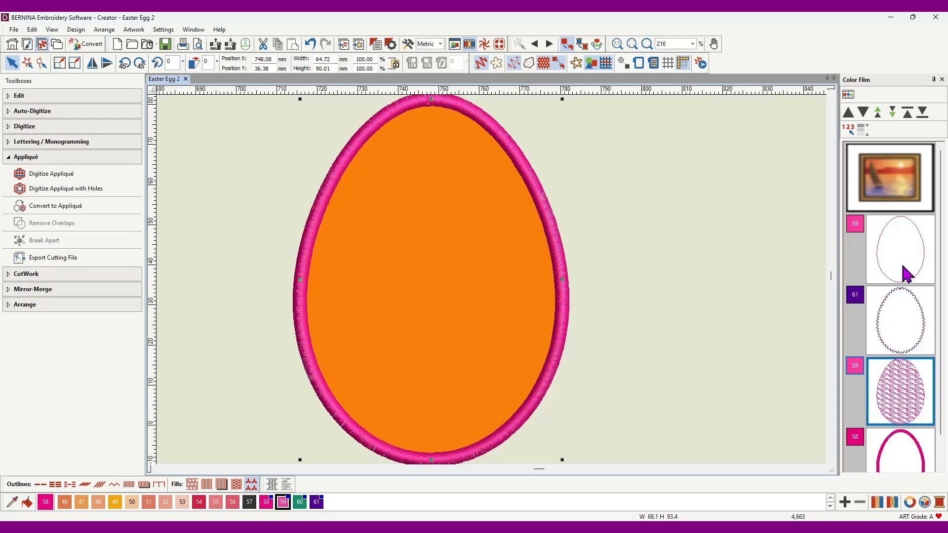
{"action": "left_click", "coordinate": [606, 63]}
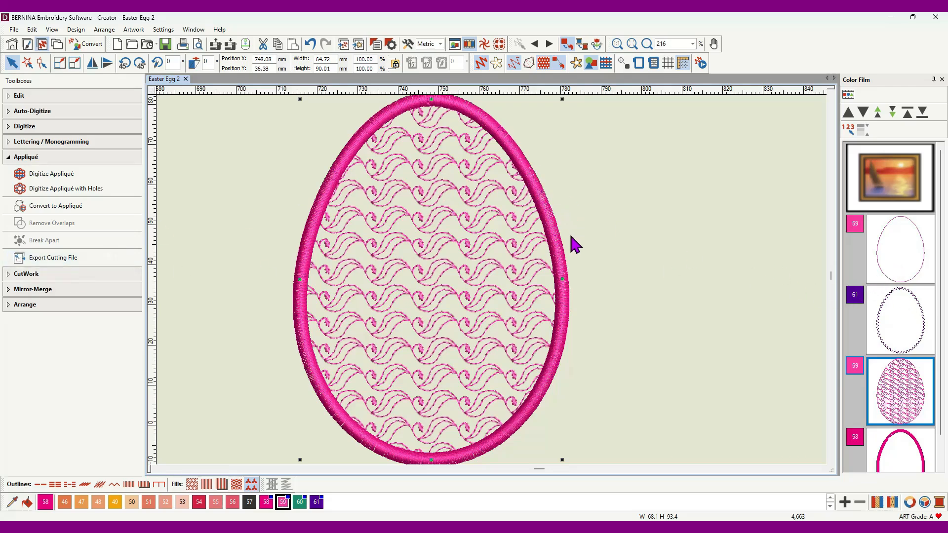
Step: Undo the appliqué work back to the egg's plain single outline, and try a satin outline on it
{"action": "left_click", "coordinate": [310, 44]}
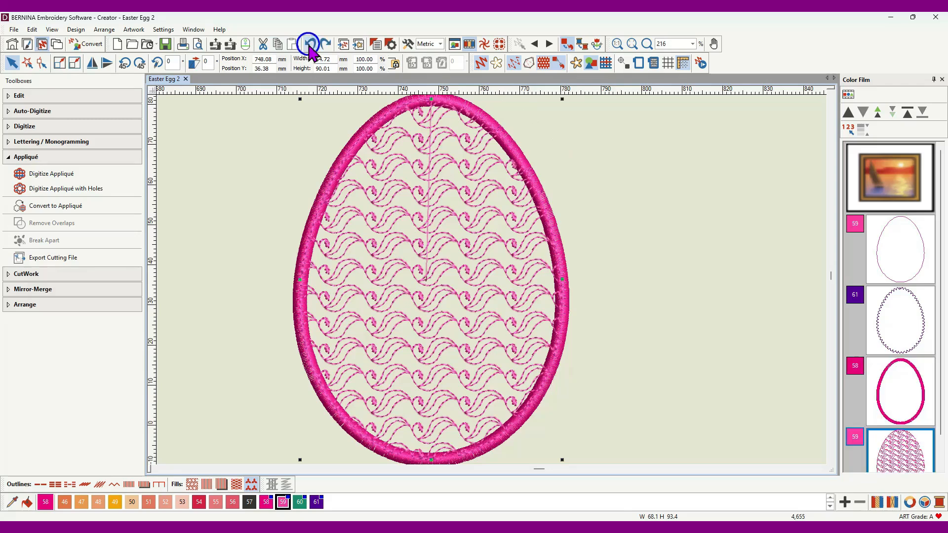
{"action": "left_click", "coordinate": [310, 44]}
{"action": "left_click", "coordinate": [310, 44]}
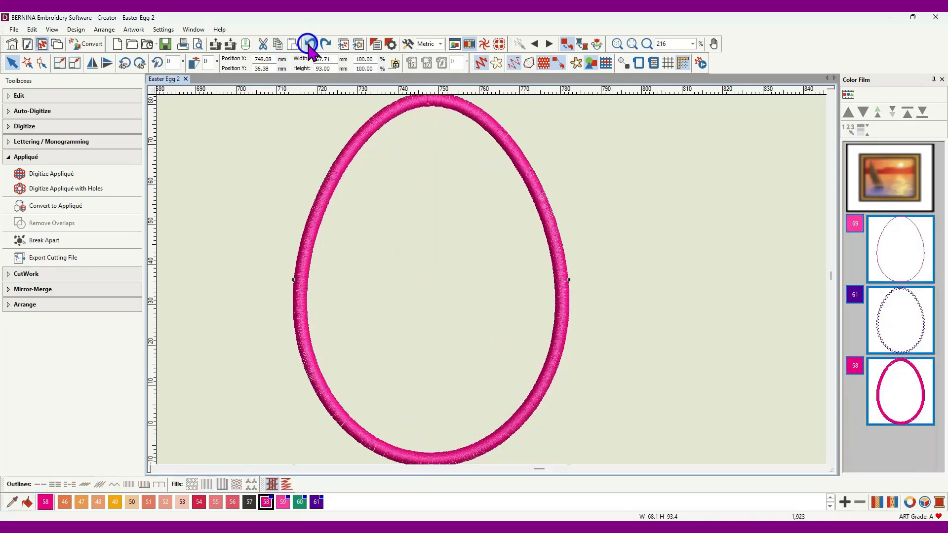
{"action": "left_click", "coordinate": [310, 44]}
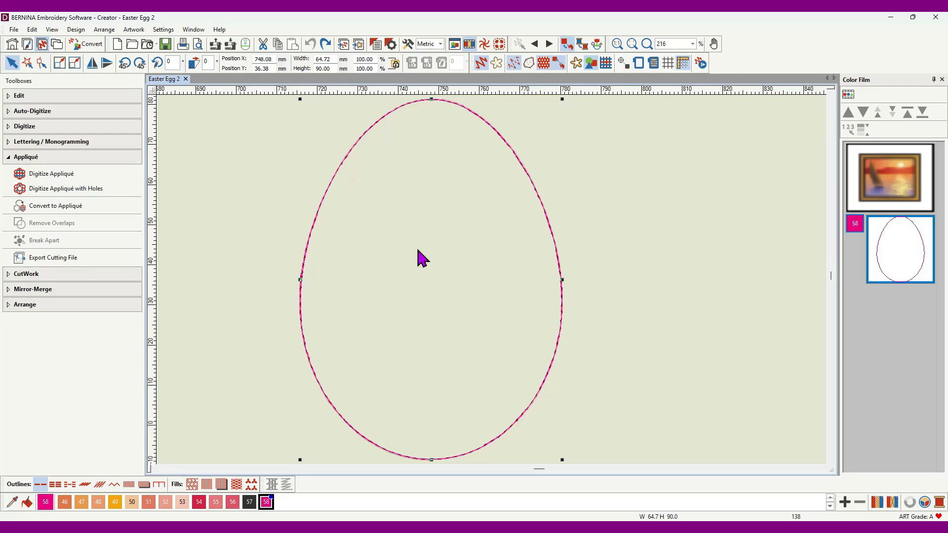
{"action": "left_click", "coordinate": [129, 484]}
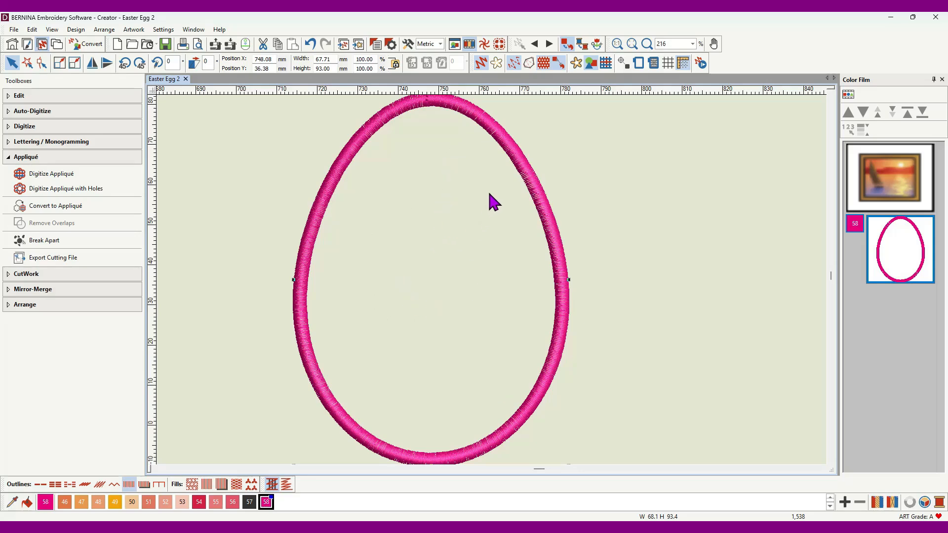
{"action": "left_click", "coordinate": [311, 44]}
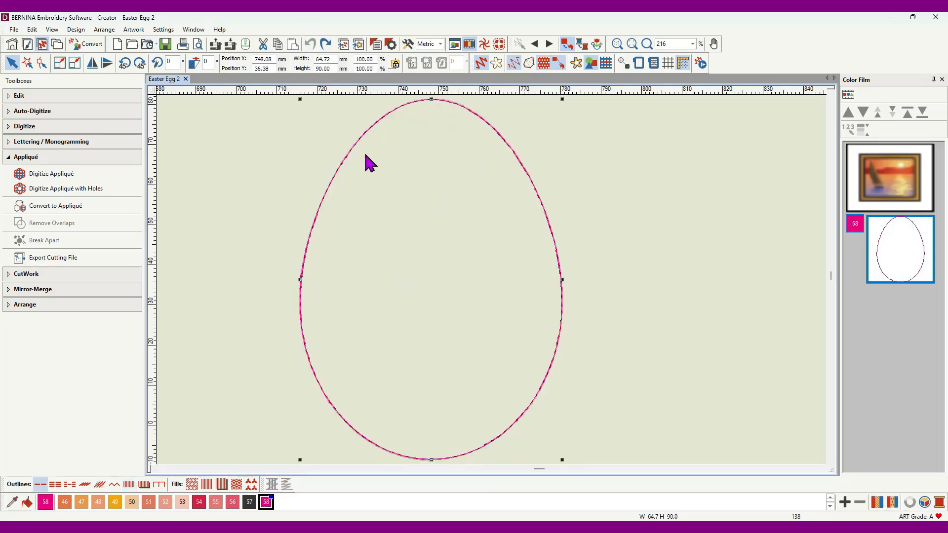
Step: Change the egg outline to a solid textured fill, and make a duplicate of it in teal thread color 27
{"action": "left_click", "coordinate": [191, 484]}
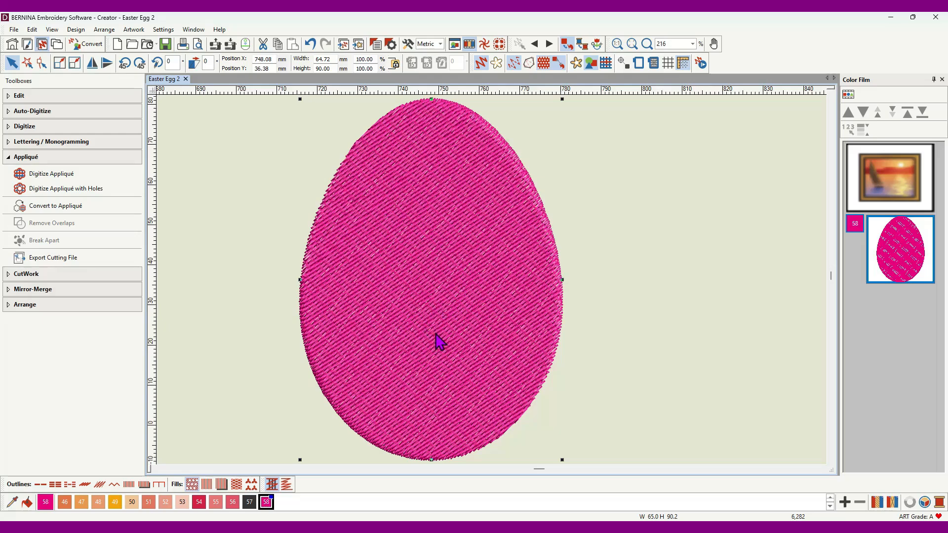
{"action": "right_click", "coordinate": [453, 284]}
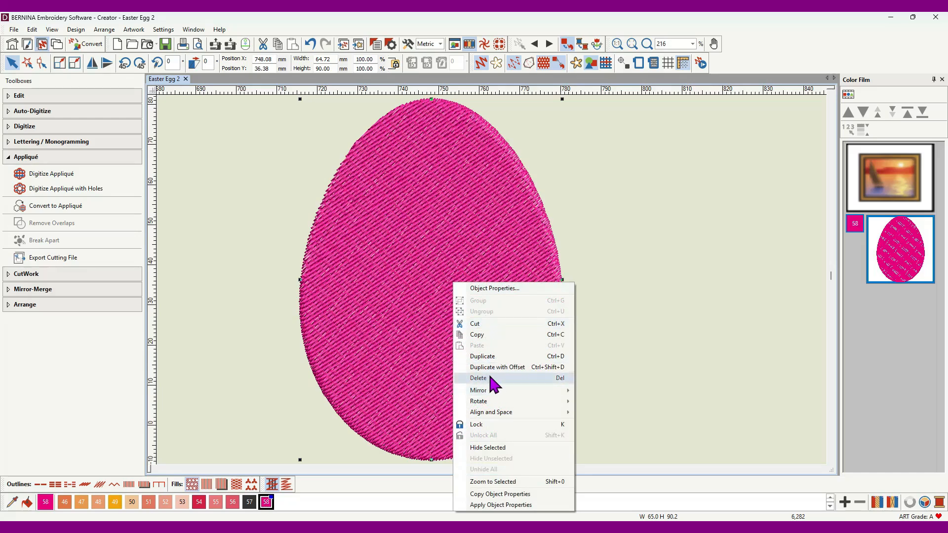
{"action": "left_click", "coordinate": [491, 356]}
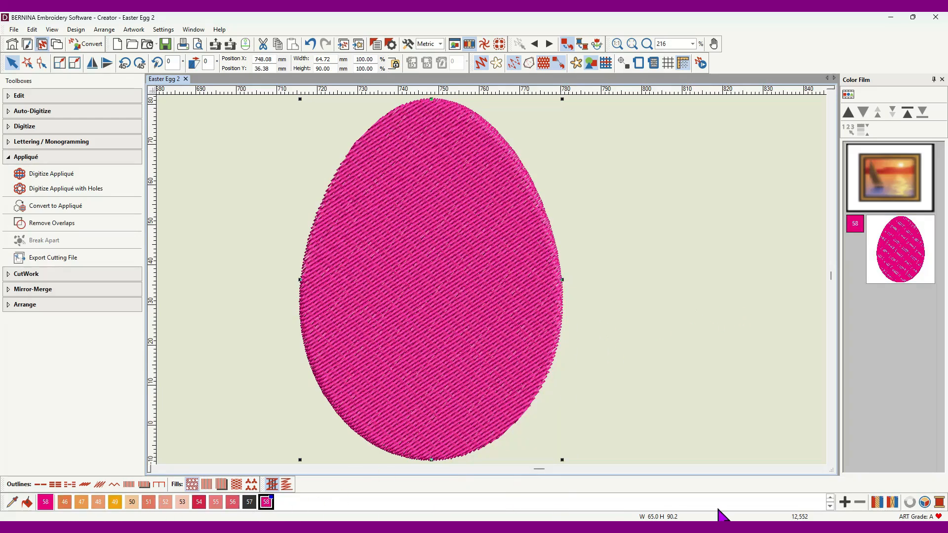
{"action": "left_click", "coordinate": [830, 498]}
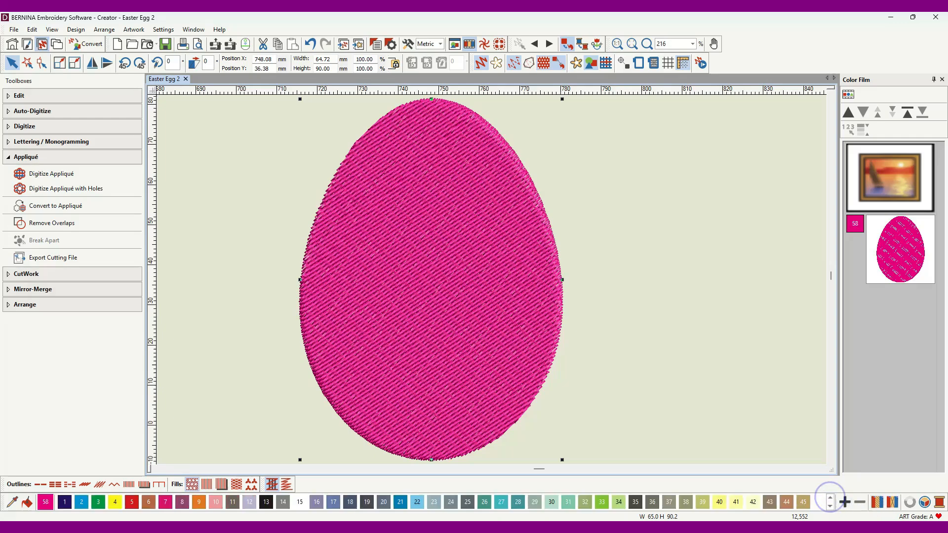
{"action": "left_click", "coordinate": [501, 502]}
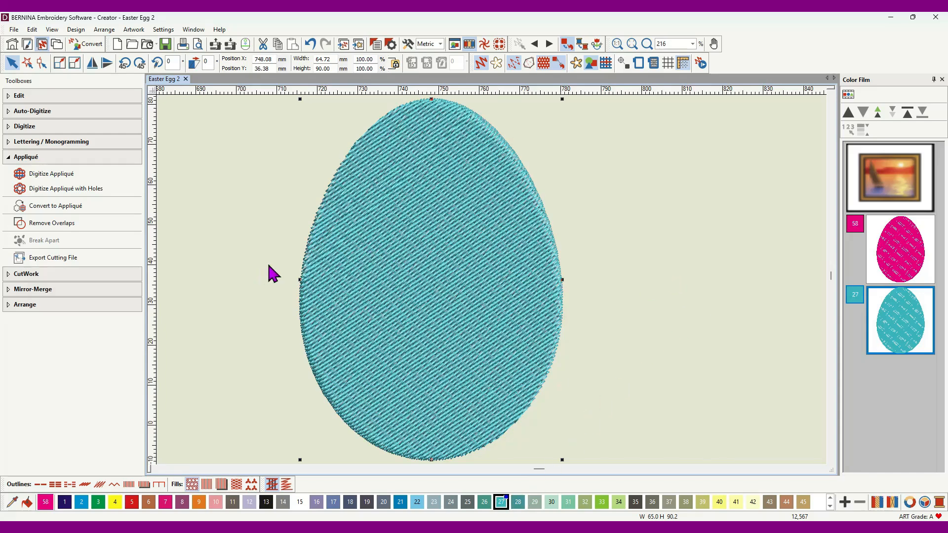
Step: Cut the teal egg in two with a zigzag Knife line across its middle, like a cracked shell
{"action": "left_click", "coordinate": [52, 96]}
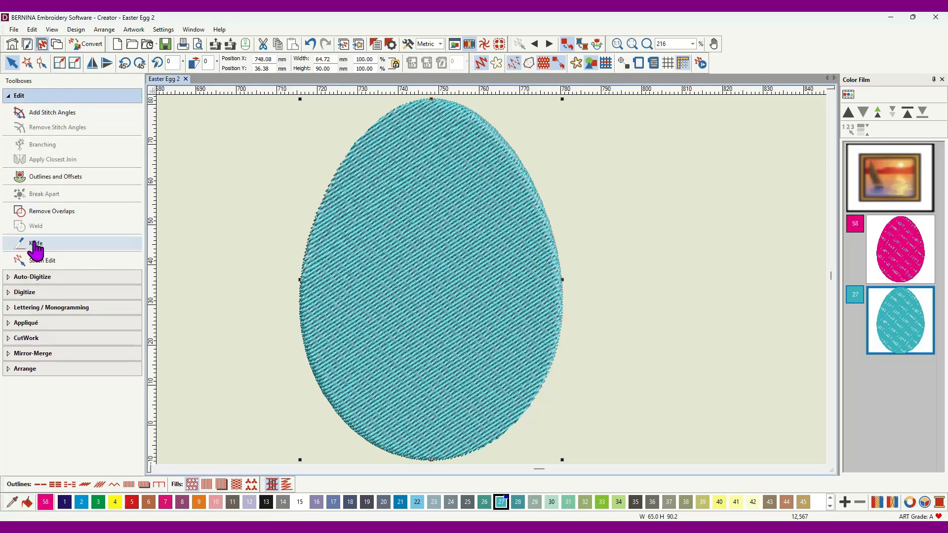
{"action": "left_click", "coordinate": [35, 244]}
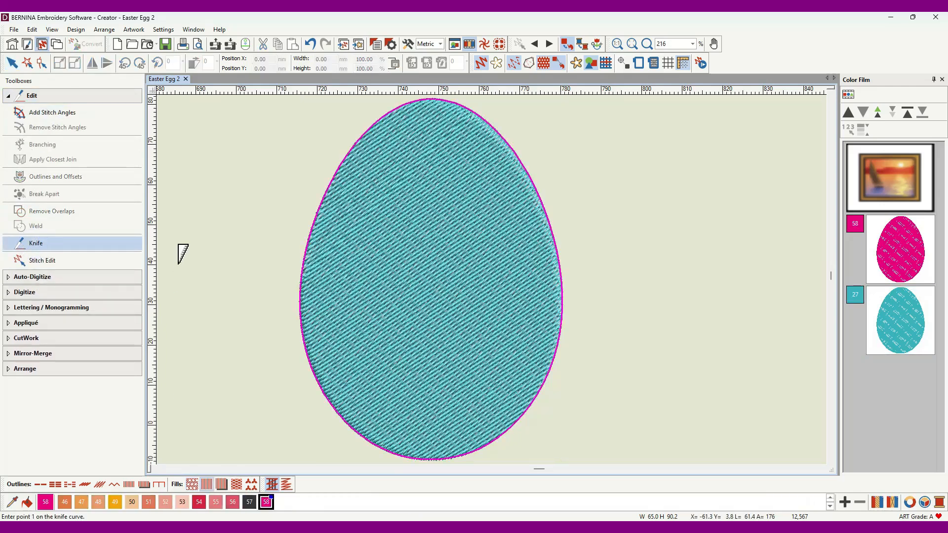
{"action": "left_click", "coordinate": [281, 237]}
{"action": "left_click", "coordinate": [327, 291]}
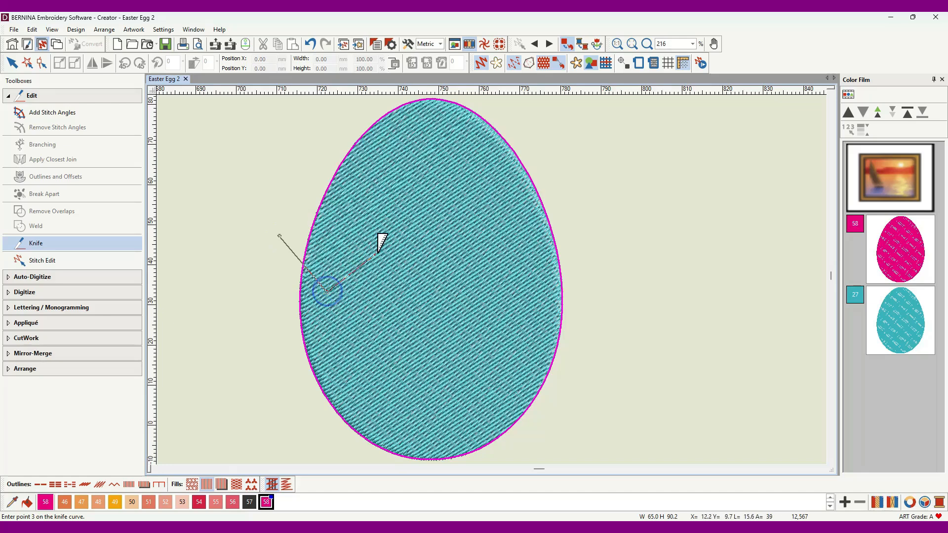
{"action": "left_click", "coordinate": [384, 241]}
{"action": "left_click", "coordinate": [405, 287]}
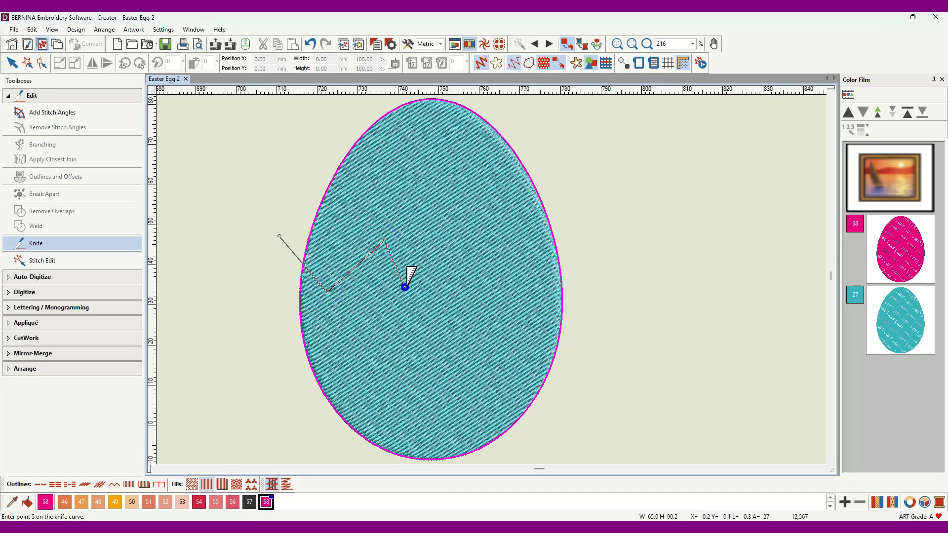
{"action": "left_click", "coordinate": [415, 256]}
{"action": "left_click", "coordinate": [470, 302]}
{"action": "left_click", "coordinate": [477, 263]}
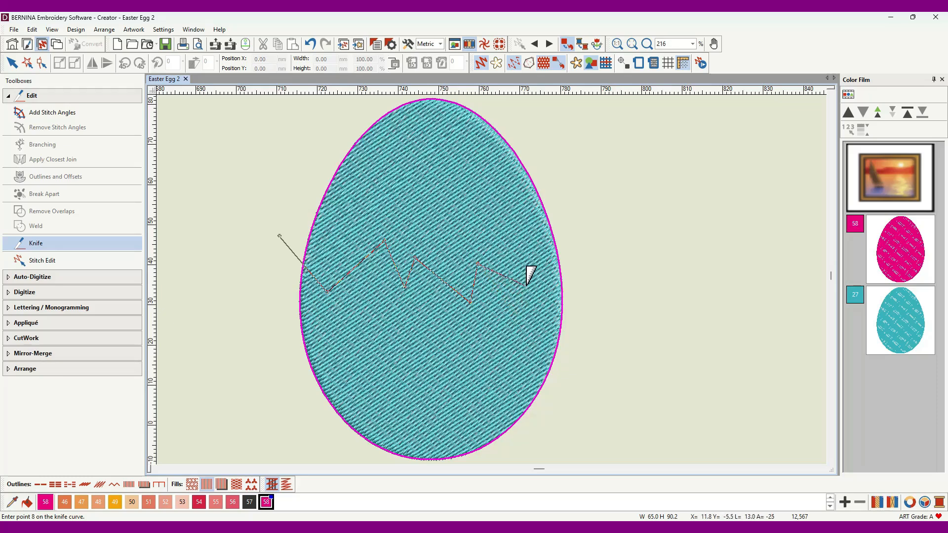
{"action": "left_click", "coordinate": [515, 295]}
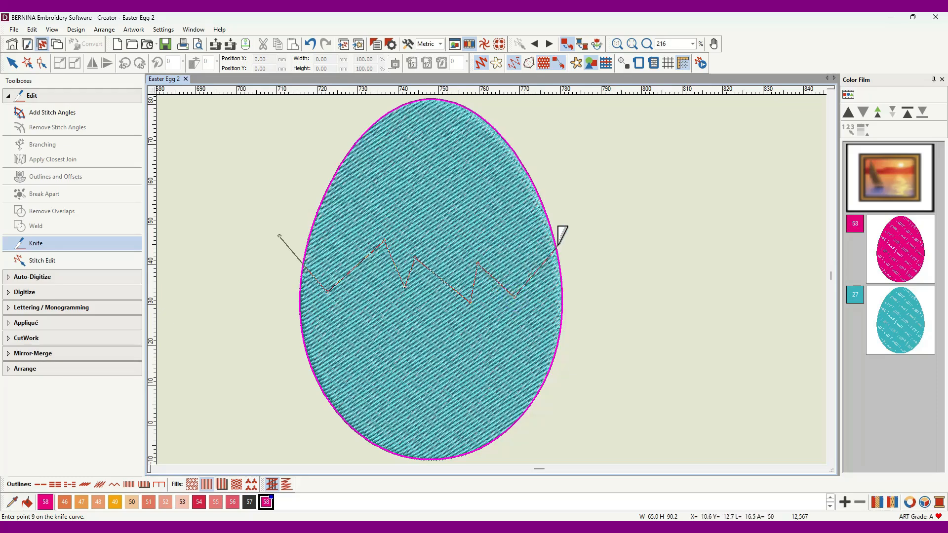
{"action": "left_click", "coordinate": [565, 230]}
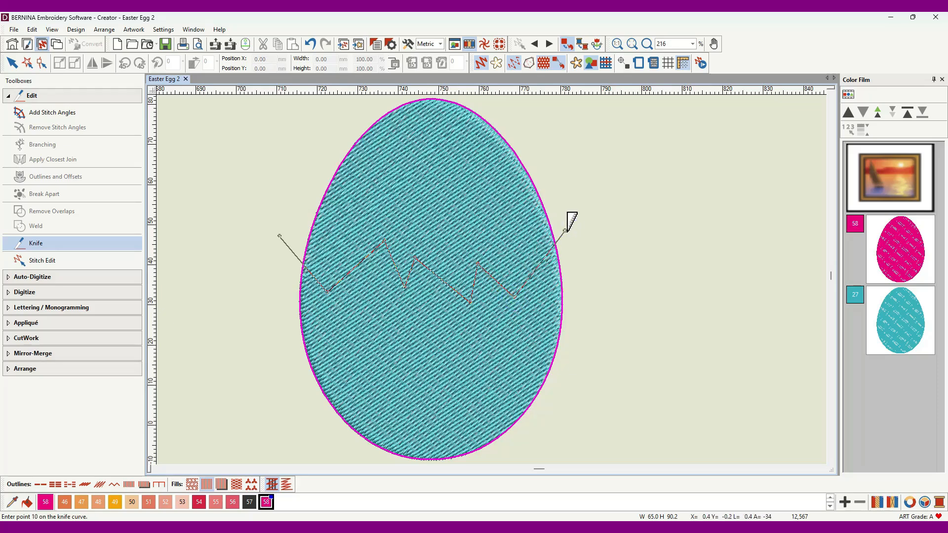
{"action": "key", "text": "Return"}
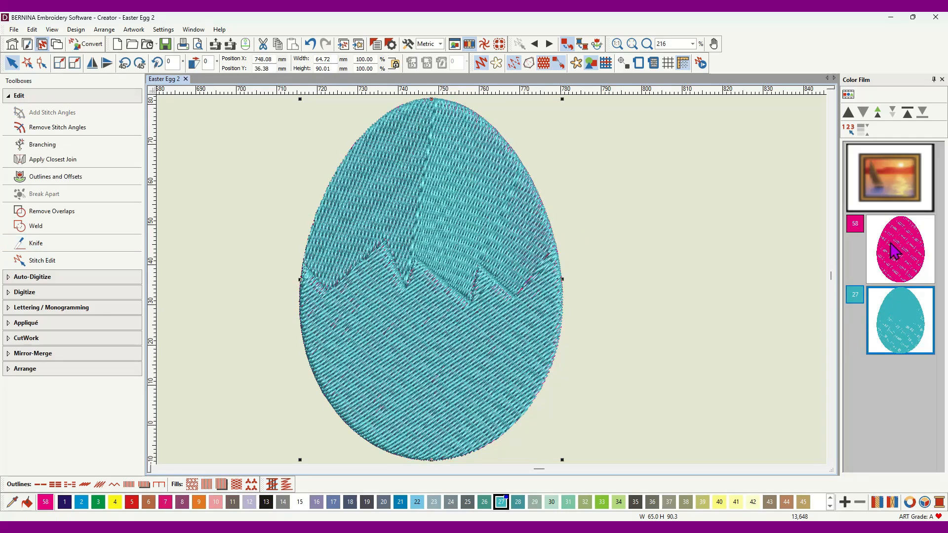
Step: List the design's objects individually, and delete the stray connecting run and the upper half of the cut teal egg
{"action": "left_click", "coordinate": [847, 93]}
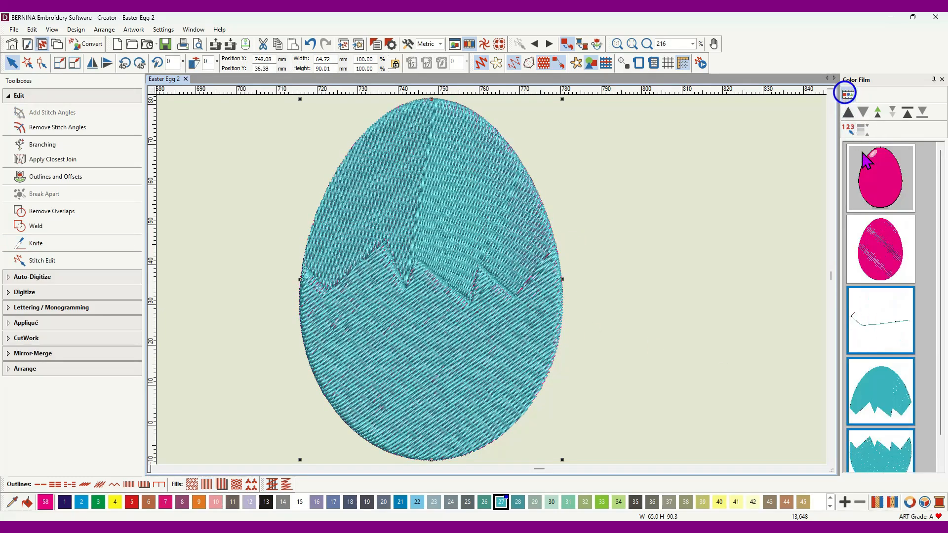
{"action": "left_click", "coordinate": [877, 327]}
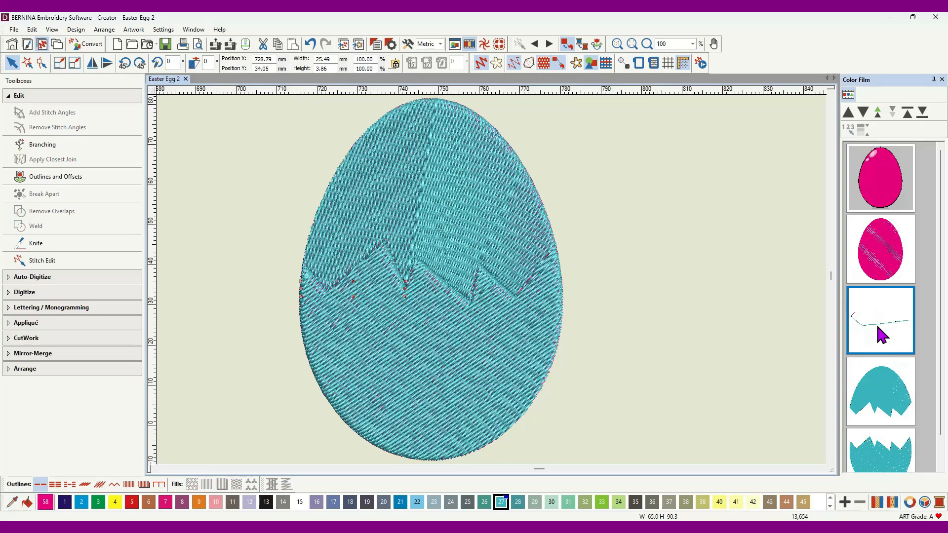
{"action": "key", "text": "Delete"}
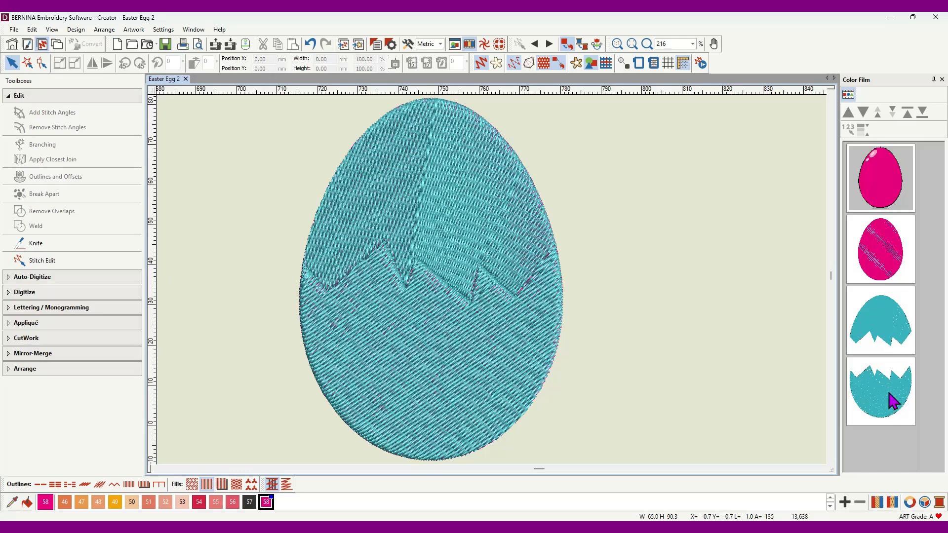
{"action": "left_click", "coordinate": [884, 329]}
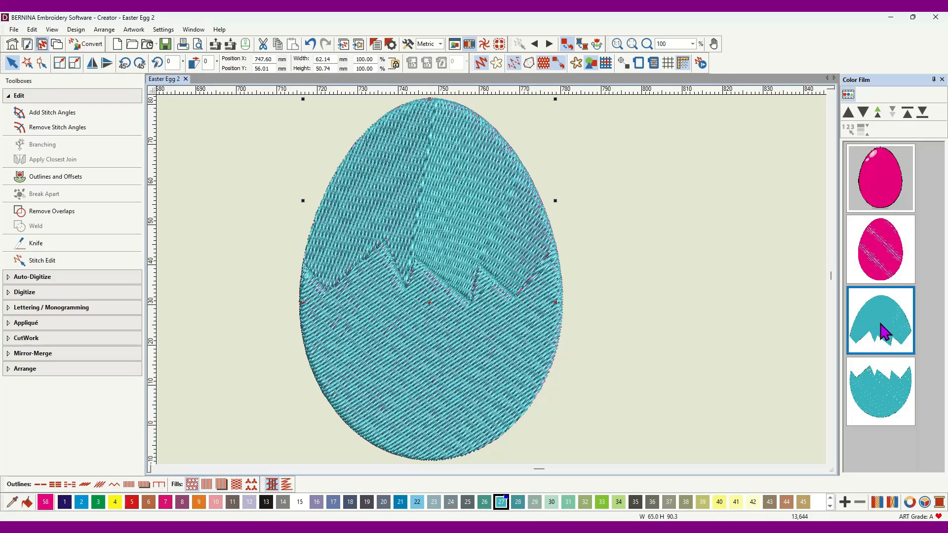
{"action": "key", "text": "Delete"}
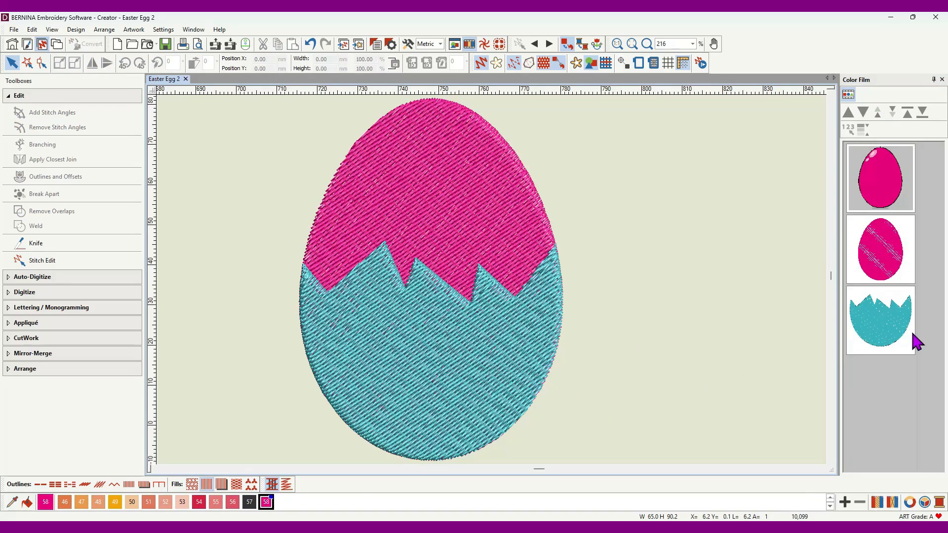
Step: Remove the overlapping pink stitches beneath the lower teal shell piece, and hide the teal piece
{"action": "left_click", "coordinate": [883, 329]}
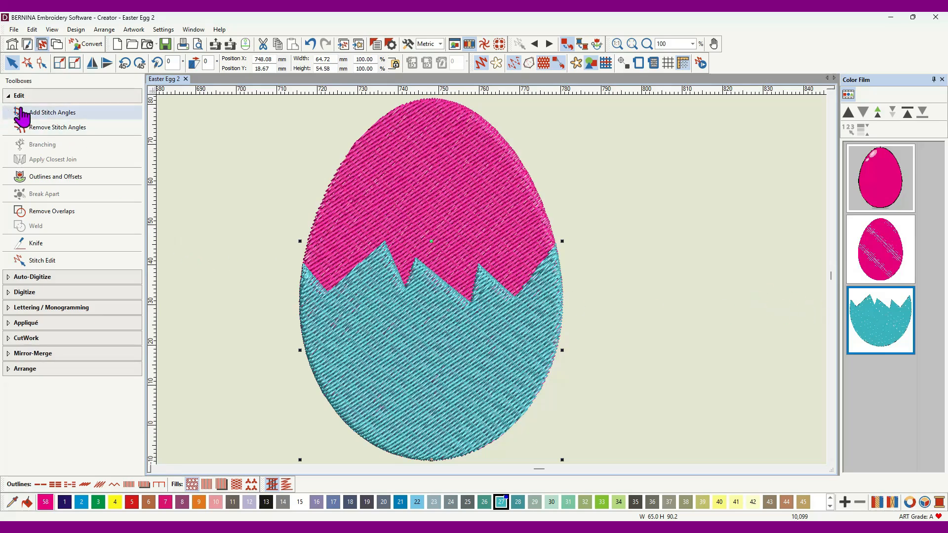
{"action": "left_click", "coordinate": [38, 213]}
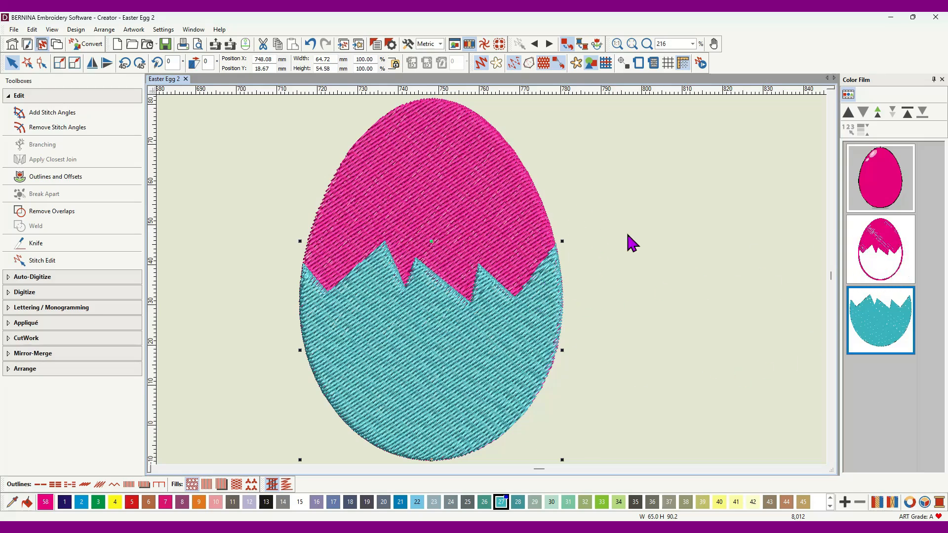
{"action": "left_click", "coordinate": [884, 318]}
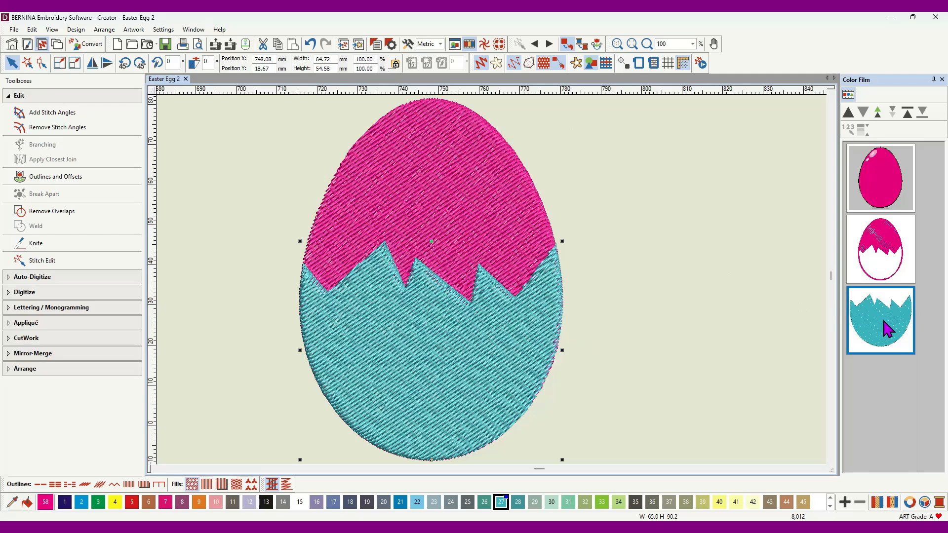
{"action": "right_click", "coordinate": [884, 319]}
{"action": "left_click", "coordinate": [859, 395]}
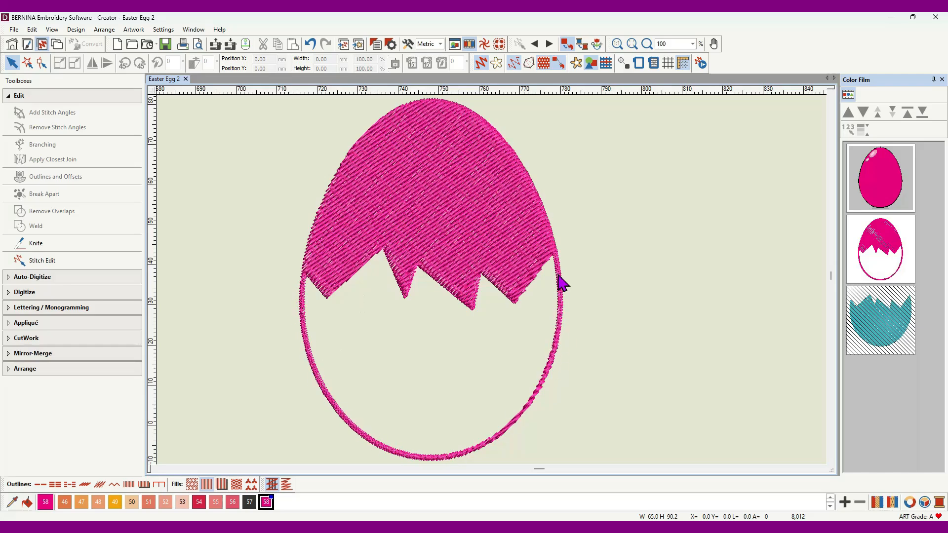
Step: Examine the cutting overlap setting and its available values in the Remove Overlaps options, leaving the settings as they are
{"action": "left_click", "coordinate": [483, 192]}
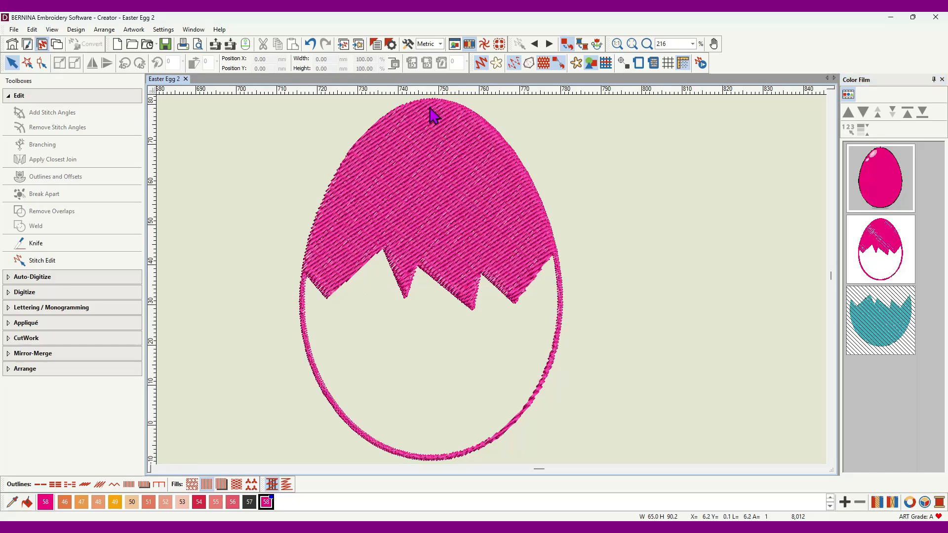
{"action": "left_click", "coordinate": [407, 44]}
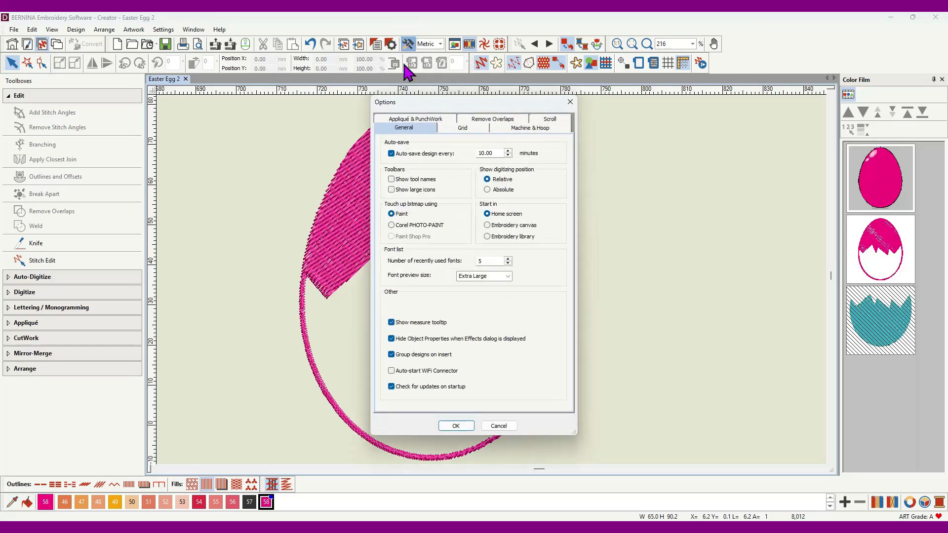
{"action": "left_click", "coordinate": [485, 120]}
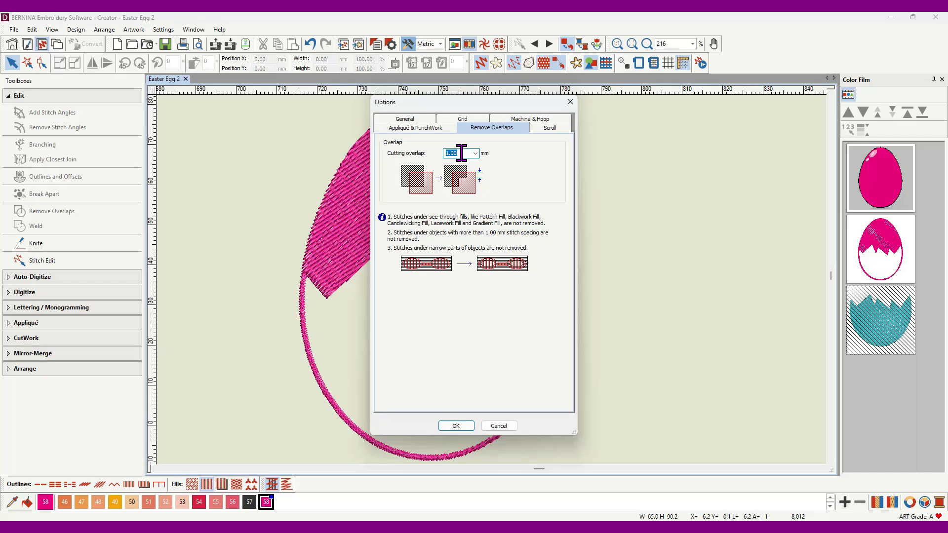
{"action": "left_click", "coordinate": [475, 153]}
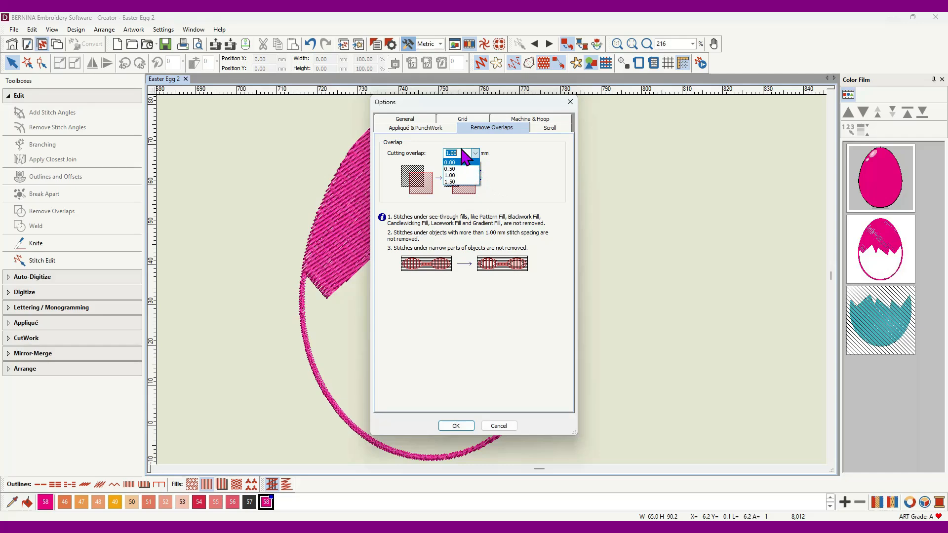
{"action": "left_click", "coordinate": [571, 103]}
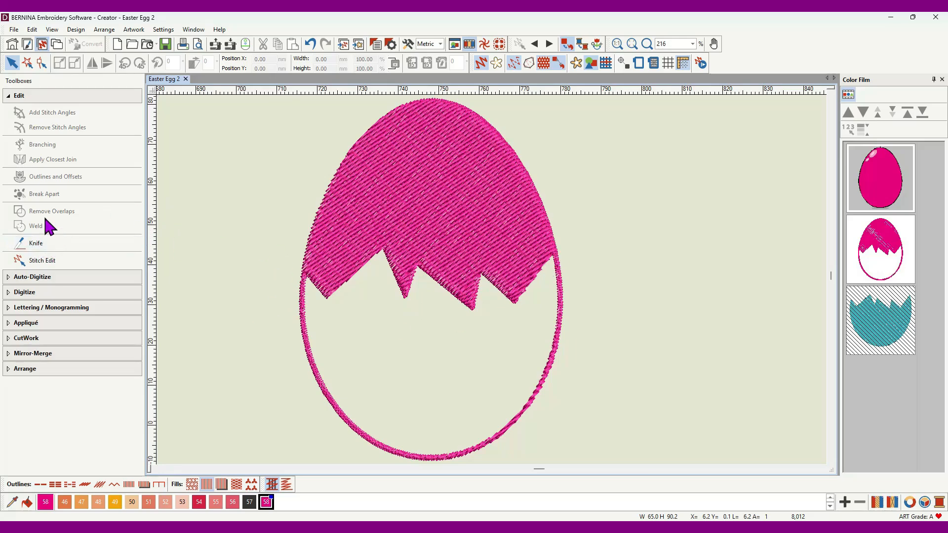
Step: Try to slice the thin pink rim with the Knife where it meets the left end of the cracked edge
{"action": "left_click", "coordinate": [35, 243]}
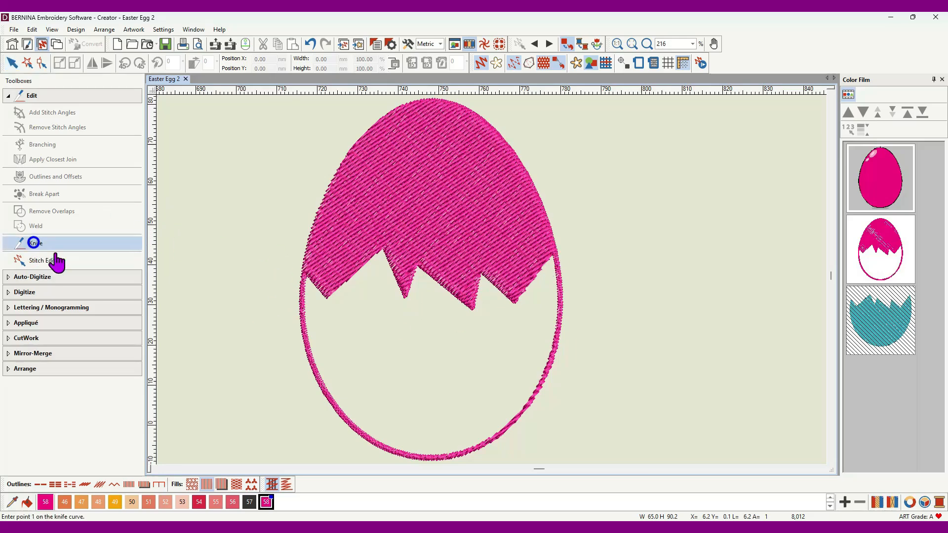
{"action": "left_click", "coordinate": [299, 268]}
{"action": "left_click", "coordinate": [309, 283]}
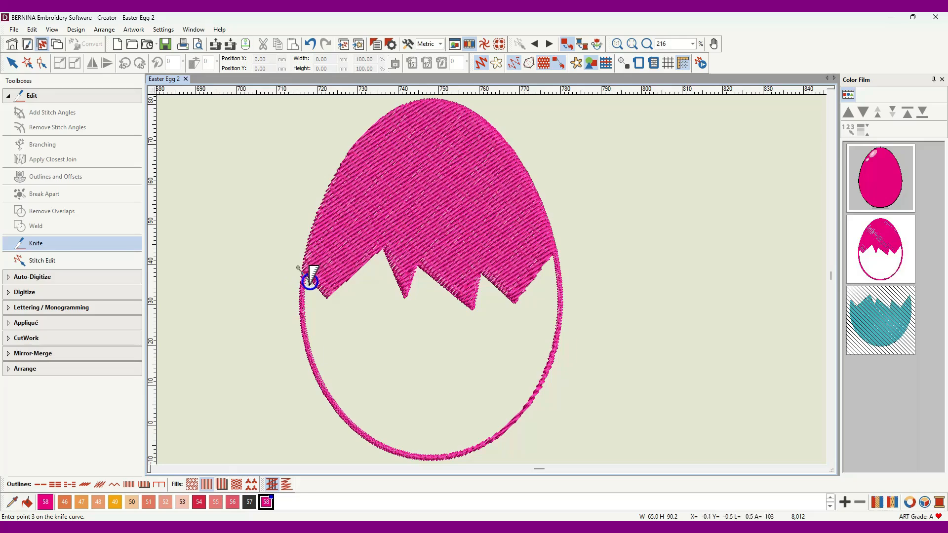
{"action": "key", "text": "Return"}
Step: Select the pink egg object and cut through it with the Knife where the thin rim joins the cracked edge's left end
{"action": "left_click", "coordinate": [892, 279]}
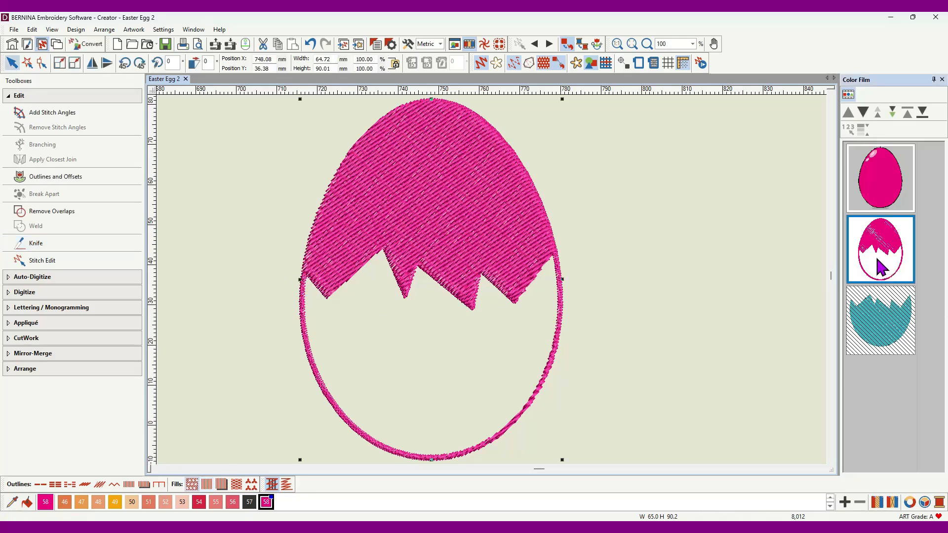
{"action": "left_click", "coordinate": [39, 244]}
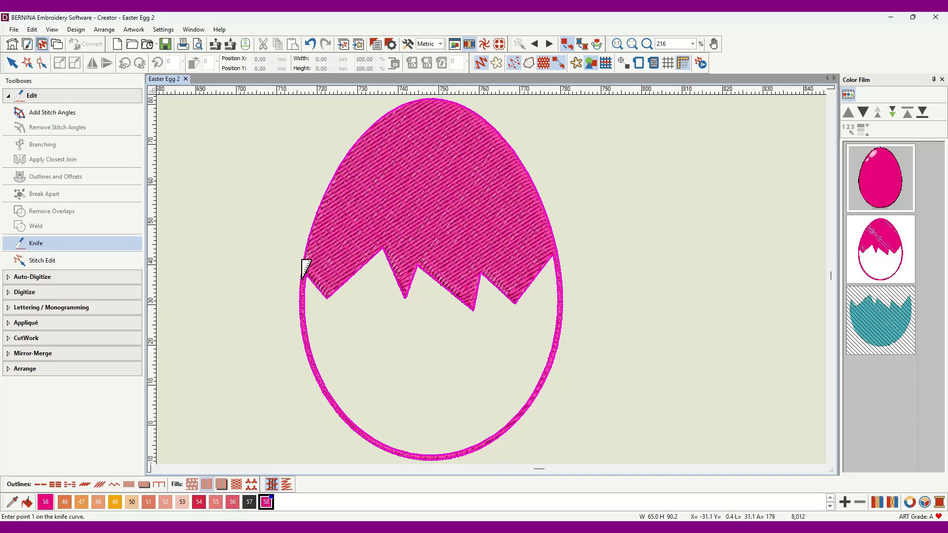
{"action": "scroll", "coordinate": [307, 269], "scroll_direction": "up", "scroll_amount": 5}
{"action": "scroll", "coordinate": [493, 254], "scroll_direction": "up", "scroll_amount": 2}
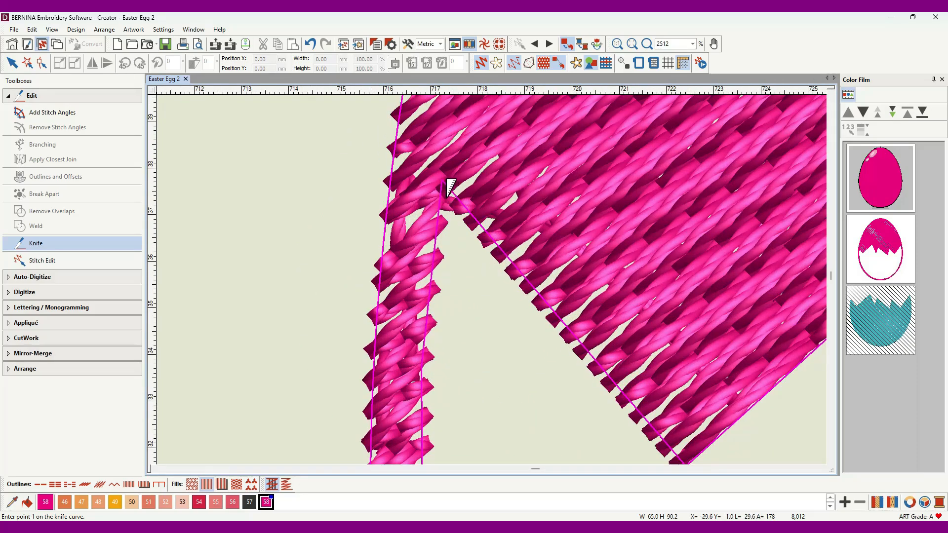
{"action": "left_click", "coordinate": [445, 196]}
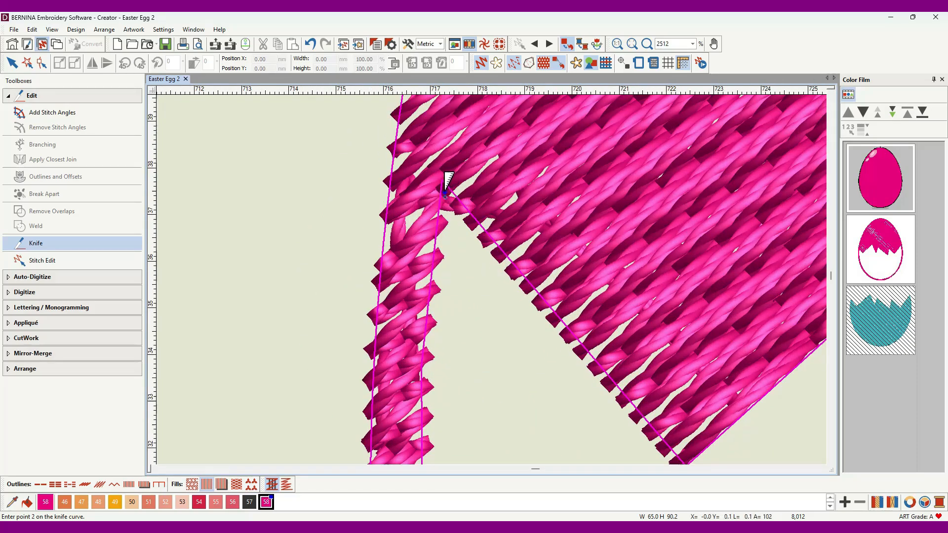
{"action": "left_click", "coordinate": [387, 115]}
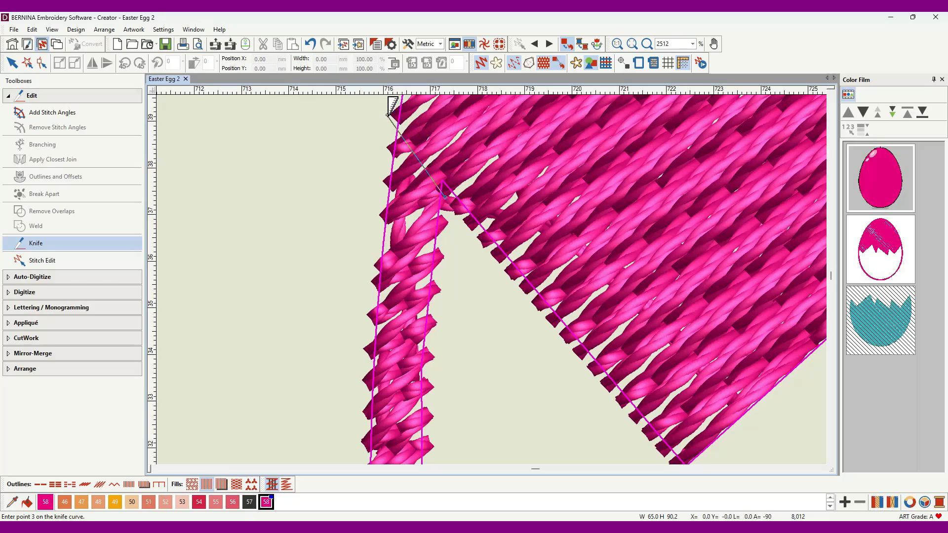
{"action": "key", "text": "Return"}
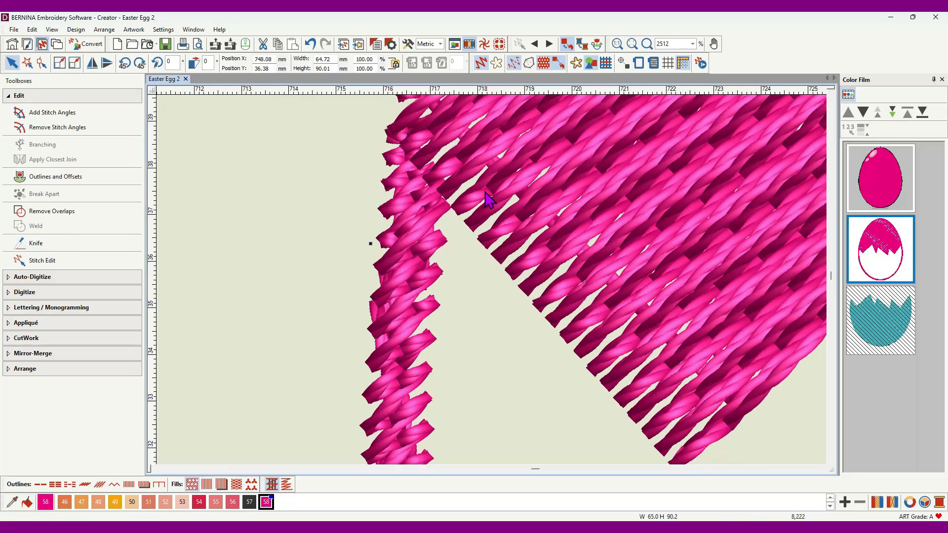
Step: Cut the pink egg with the Knife where the thin rim joins the right end of the cracked edge
{"action": "scroll", "coordinate": [491, 290], "scroll_direction": "down", "scroll_amount": 5}
{"action": "scroll", "coordinate": [496, 288], "scroll_direction": "down", "scroll_amount": 3}
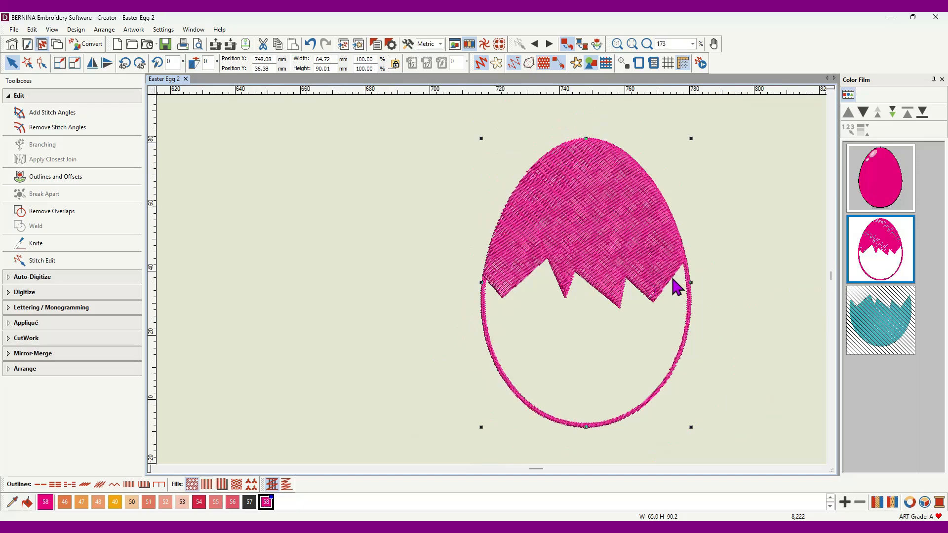
{"action": "scroll", "coordinate": [677, 281], "scroll_direction": "up", "scroll_amount": 5}
{"action": "scroll", "coordinate": [509, 245], "scroll_direction": "up", "scroll_amount": 2}
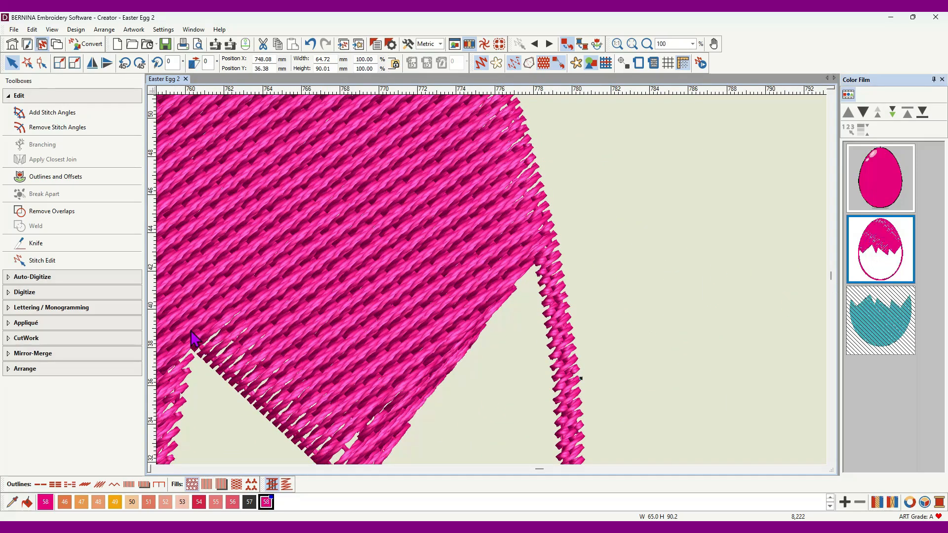
{"action": "left_click", "coordinate": [34, 243]}
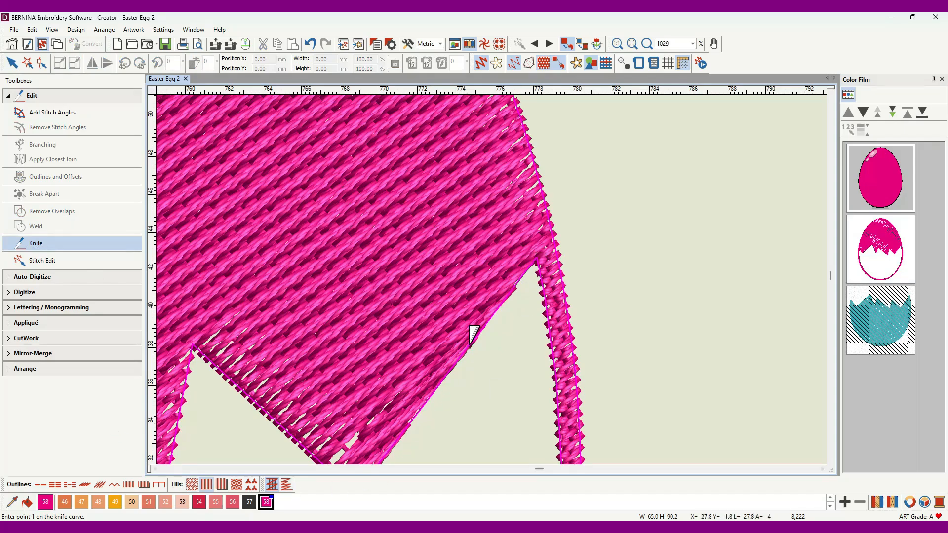
{"action": "left_click", "coordinate": [565, 211]}
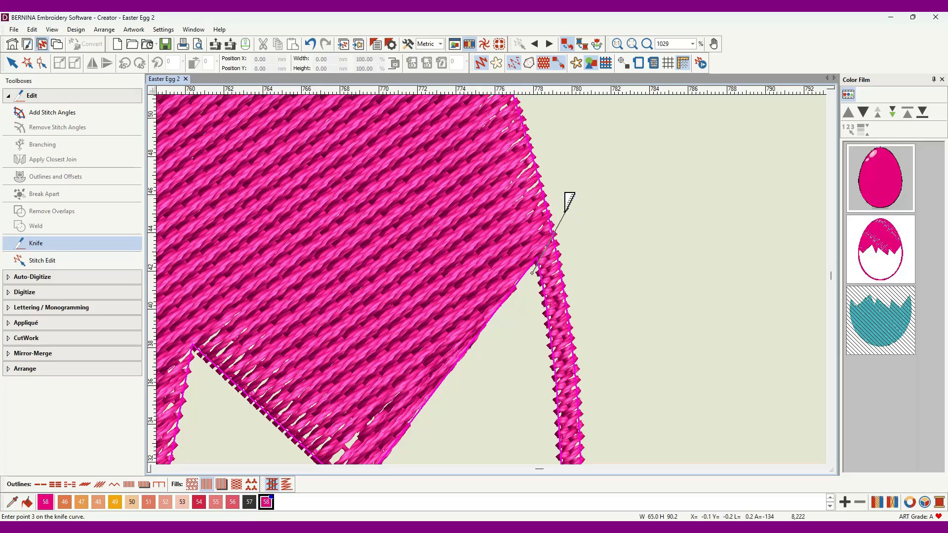
{"action": "key", "text": "Return"}
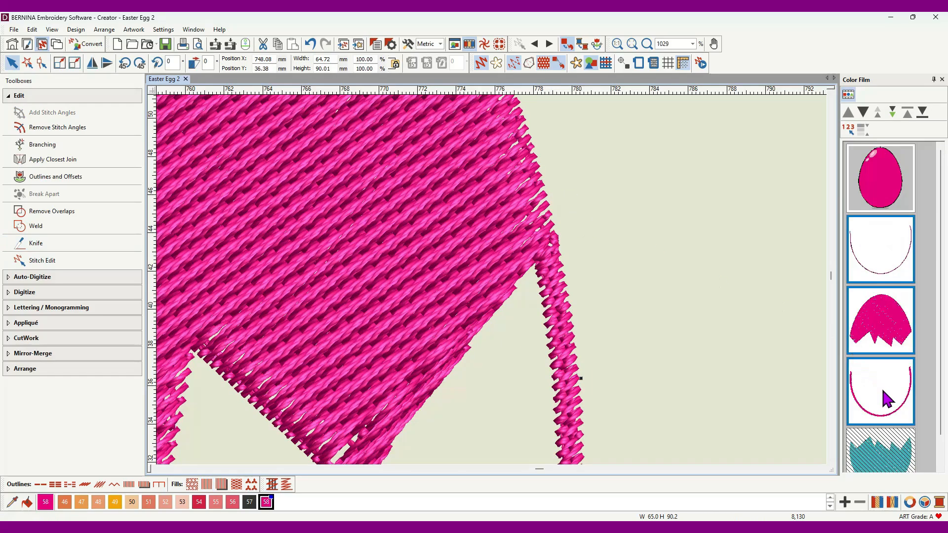
Step: Delete the separated pink rim and the thin pink running line around the lower half of the egg
{"action": "left_click", "coordinate": [882, 390]}
{"action": "key", "text": "Delete"}
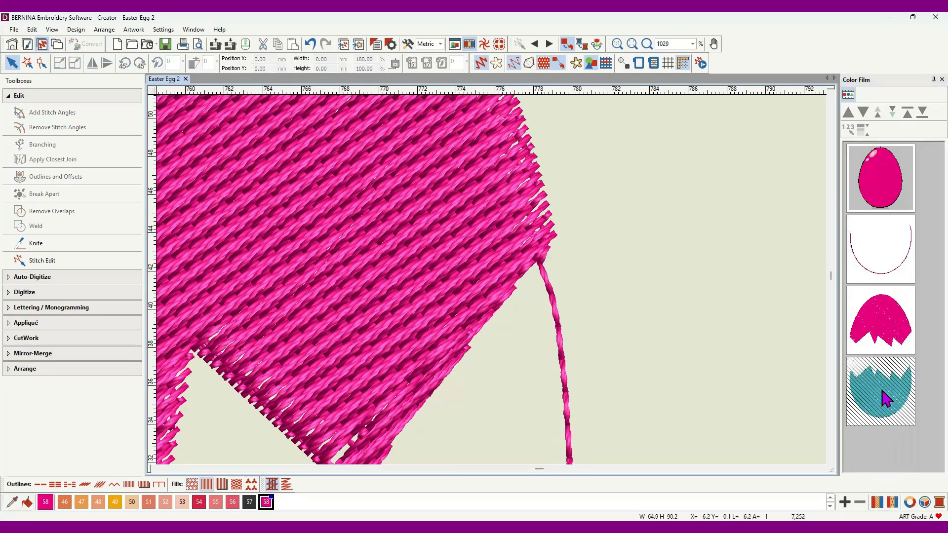
{"action": "scroll", "coordinate": [492, 275], "scroll_direction": "down", "scroll_amount": 9}
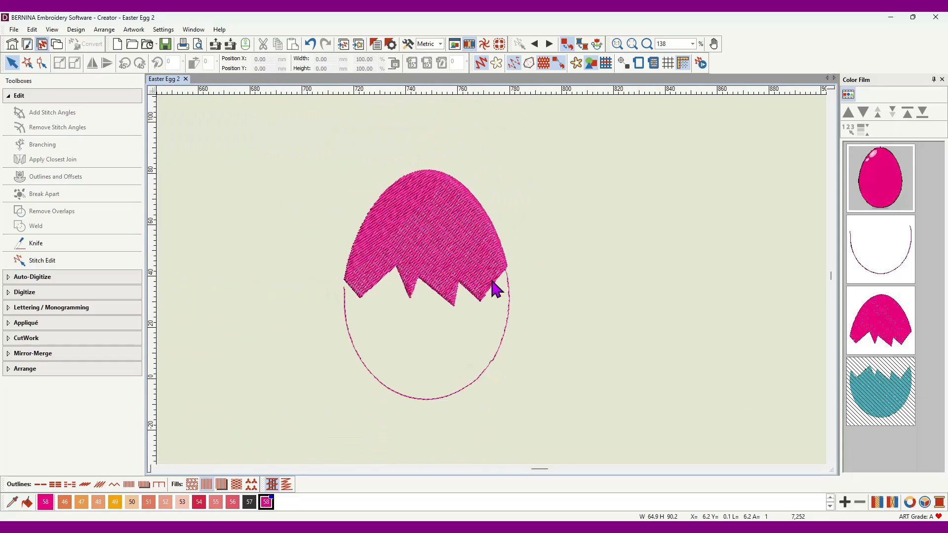
{"action": "left_click", "coordinate": [881, 238]}
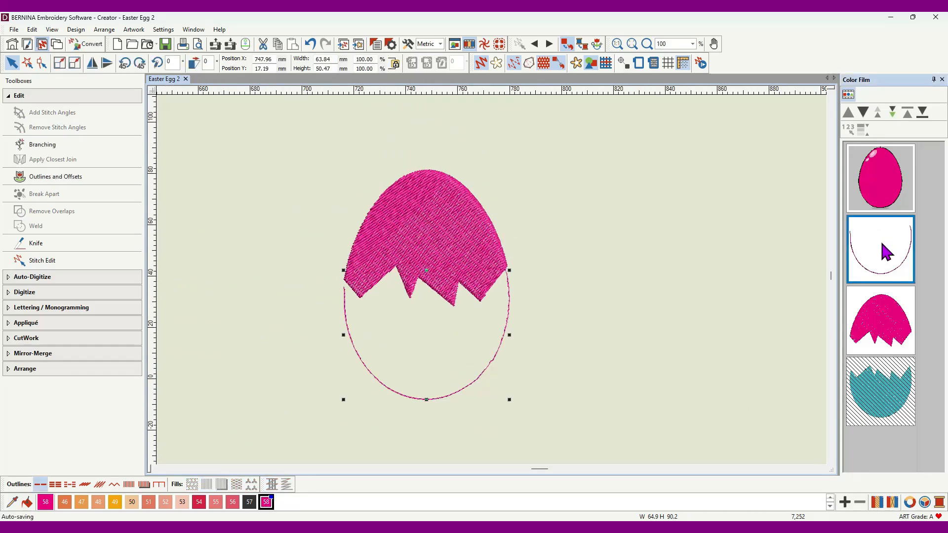
{"action": "key", "text": "Delete"}
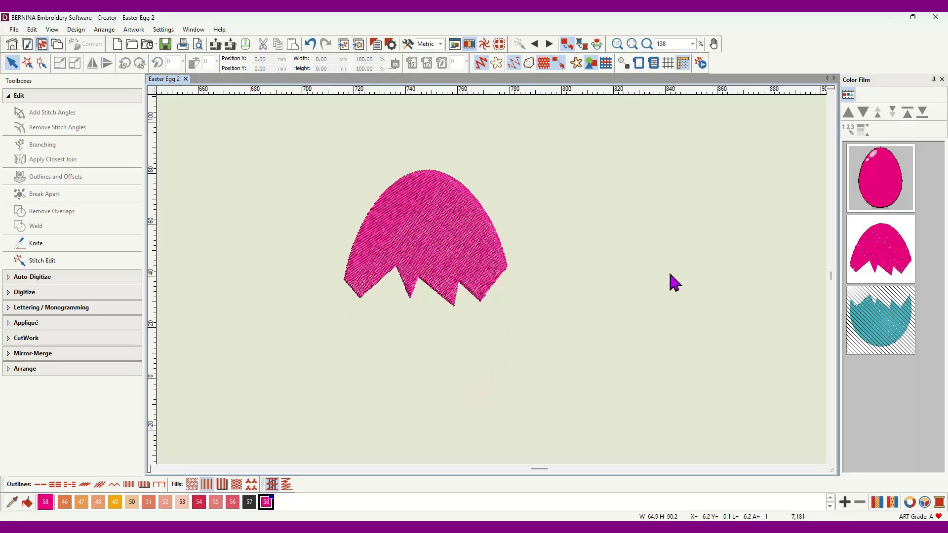
Step: Reshape the pink upper shell by deleting the surplus outline point near its lower left corner
{"action": "left_click", "coordinate": [894, 269]}
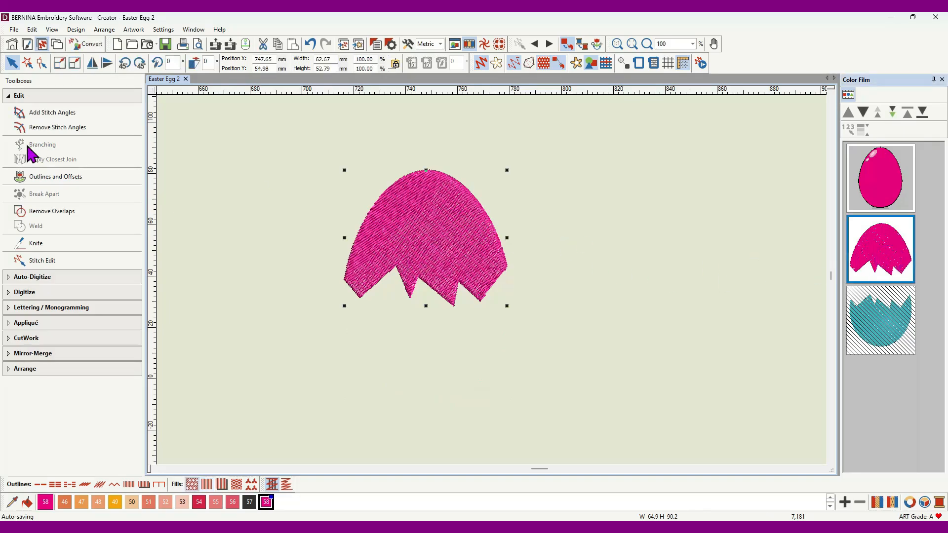
{"action": "left_click", "coordinate": [42, 62]}
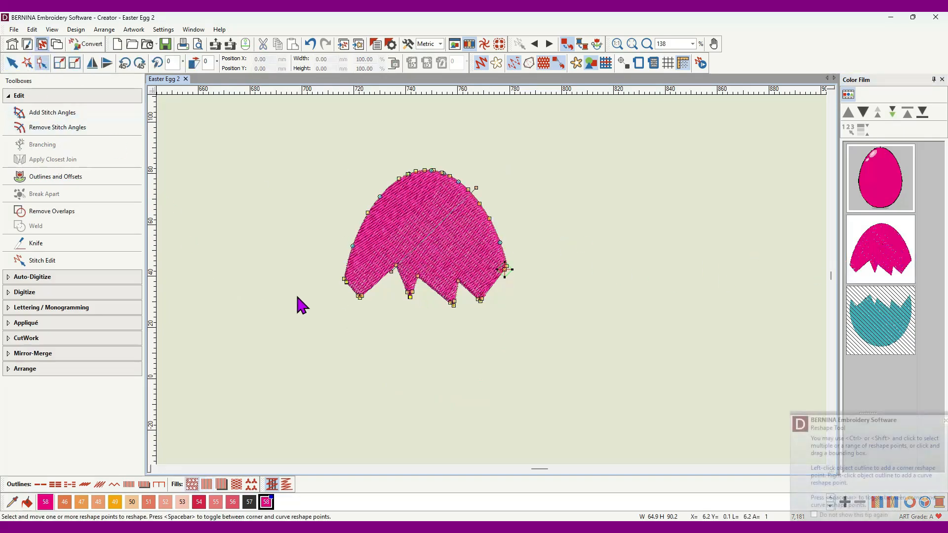
{"action": "scroll", "coordinate": [349, 281], "scroll_direction": "up", "scroll_amount": 10}
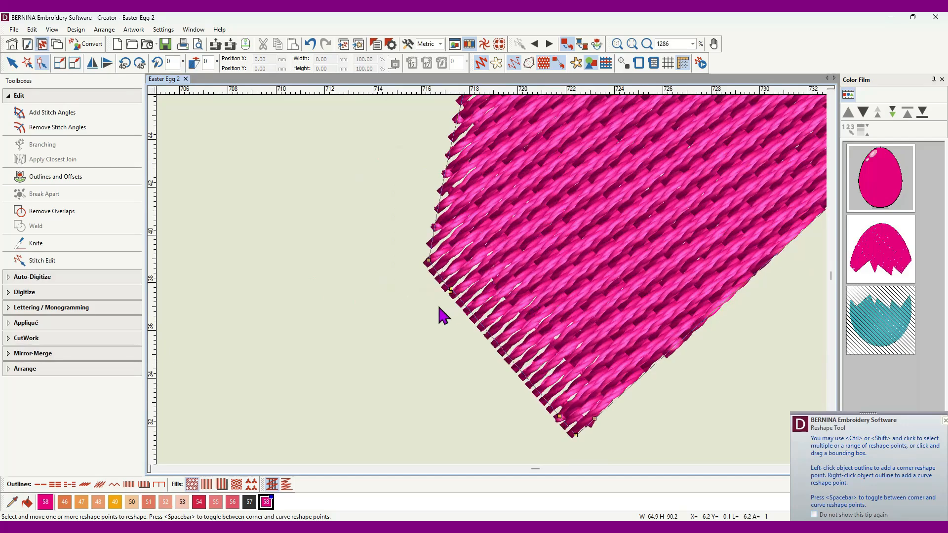
{"action": "scroll", "coordinate": [495, 289], "scroll_direction": "down", "scroll_amount": 2}
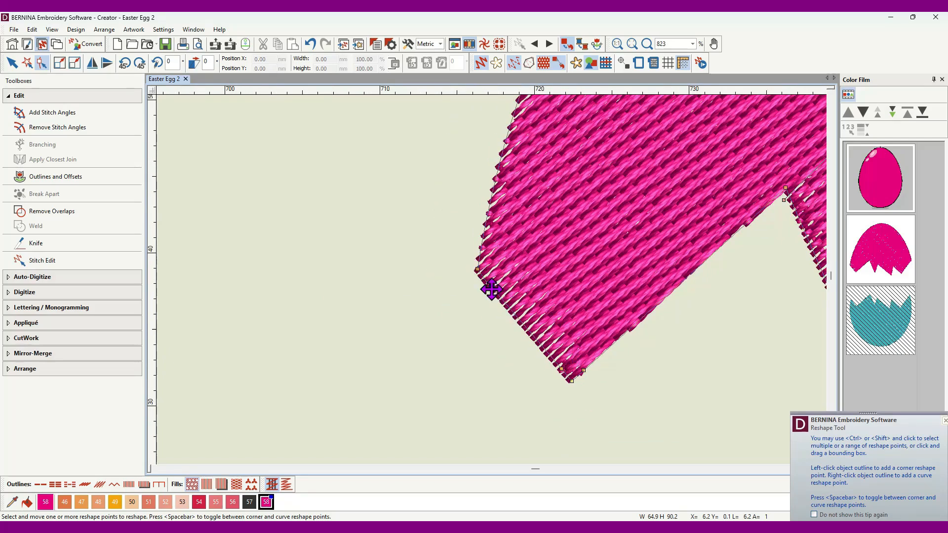
{"action": "scroll", "coordinate": [491, 287], "scroll_direction": "up", "scroll_amount": 5}
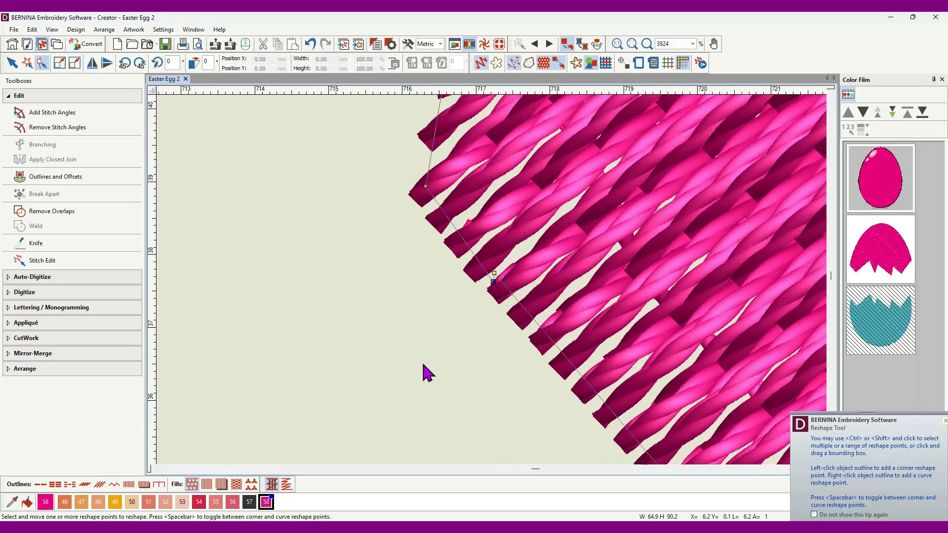
{"action": "key", "text": "Delete"}
{"action": "scroll", "coordinate": [474, 348], "scroll_direction": "down", "scroll_amount": 10}
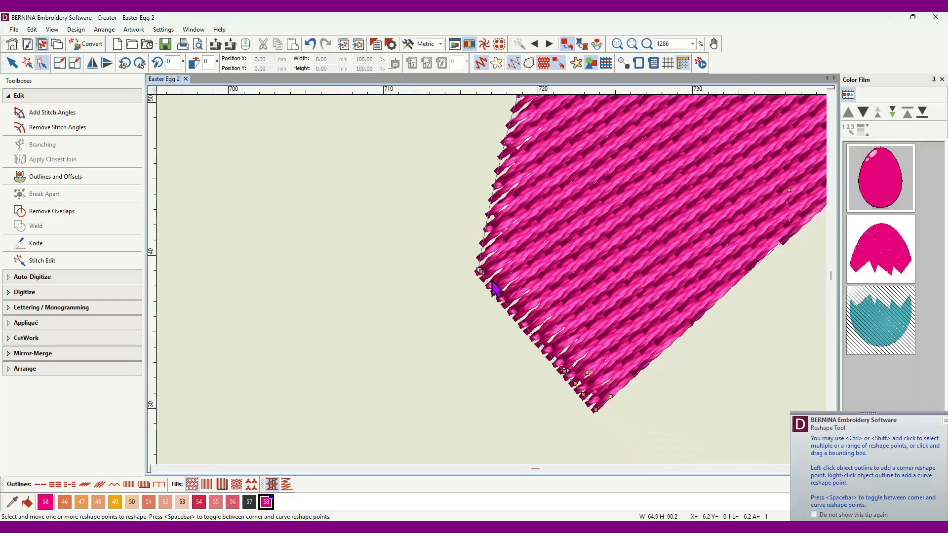
Step: Delete the surplus outline point near the pink shell's lower right corner and finish reshaping
{"action": "scroll", "coordinate": [710, 245], "scroll_direction": "up", "scroll_amount": 15}
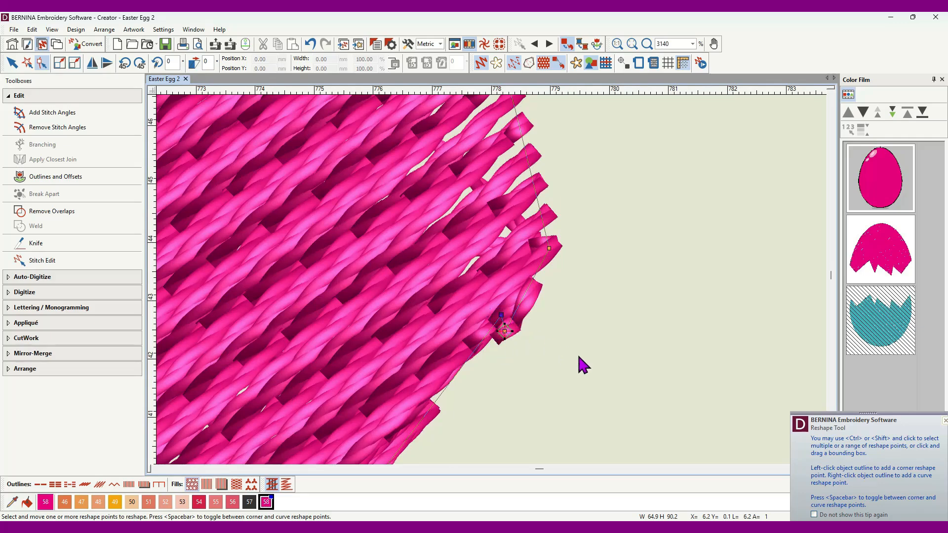
{"action": "key", "text": "Delete"}
{"action": "scroll", "coordinate": [495, 282], "scroll_direction": "down", "scroll_amount": 5}
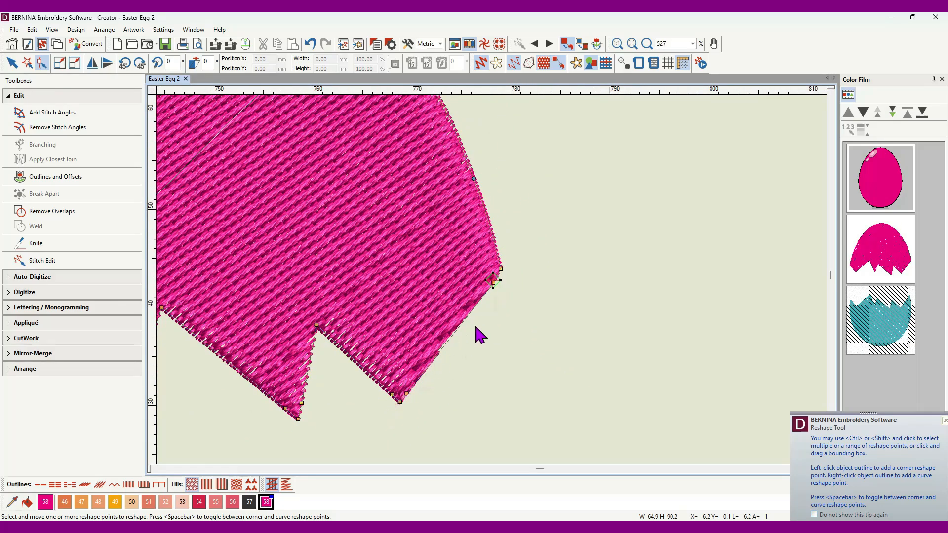
{"action": "scroll", "coordinate": [437, 368], "scroll_direction": "down", "scroll_amount": 3}
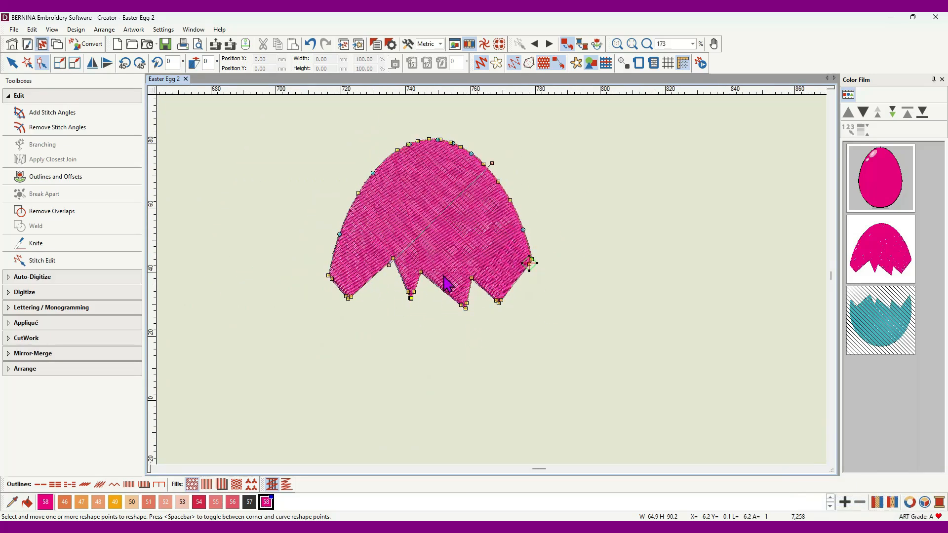
{"action": "key", "text": "Escape"}
Step: Unhide all objects, and turn off the realistic stitch view to examine the pink and teal overlap along the cracked edge
{"action": "right_click", "coordinate": [874, 318]}
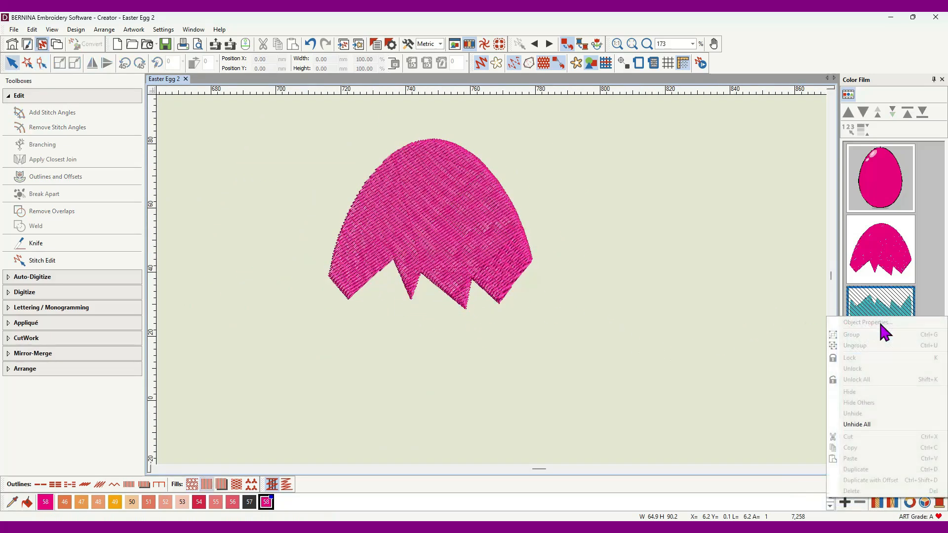
{"action": "left_click", "coordinate": [862, 424]}
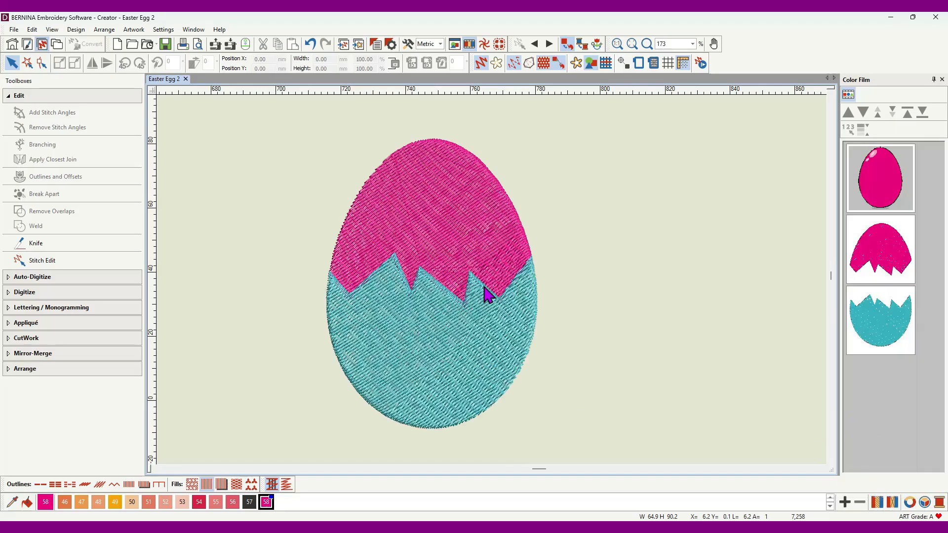
{"action": "scroll", "coordinate": [488, 286], "scroll_direction": "up", "scroll_amount": 5}
{"action": "scroll", "coordinate": [491, 287], "scroll_direction": "up", "scroll_amount": 2}
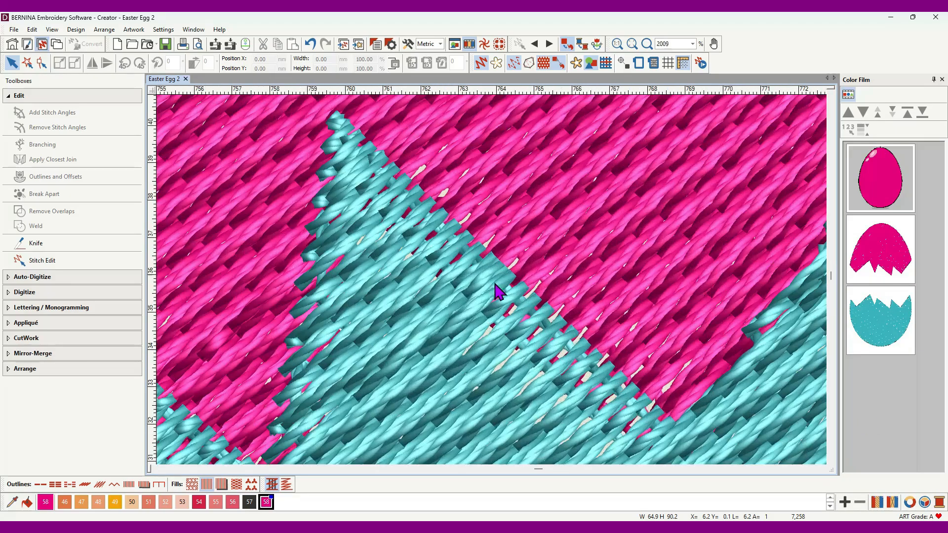
{"action": "left_click", "coordinate": [486, 64]}
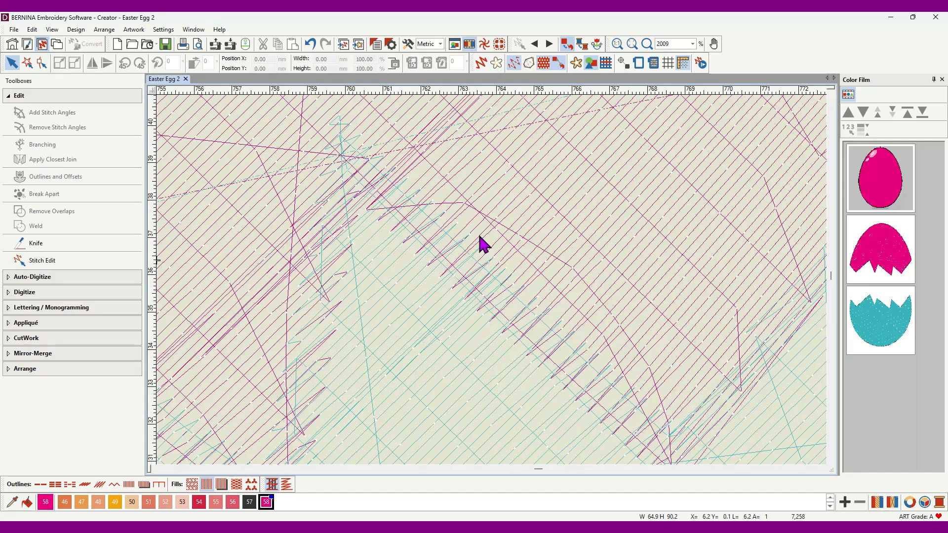
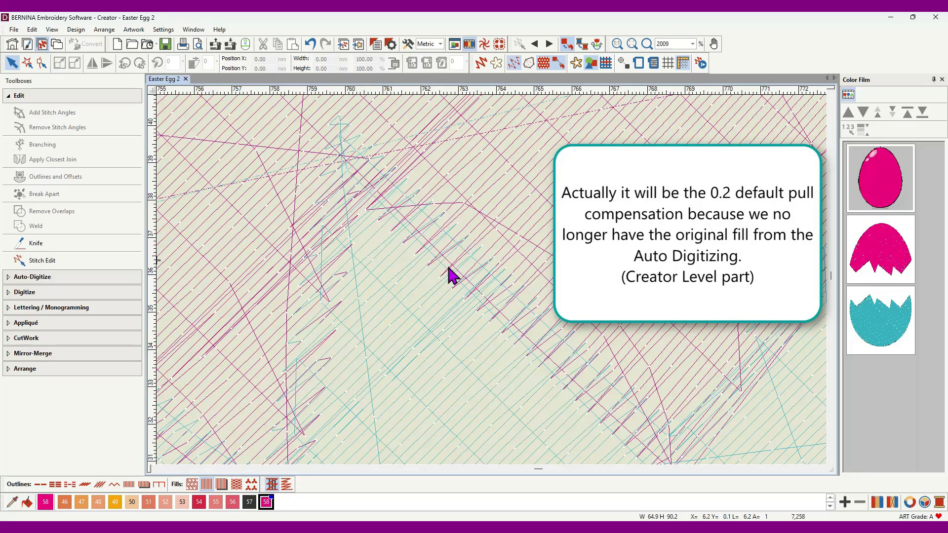
Step: Display the grid and examine the complete pink and teal cracked egg against it
{"action": "scroll", "coordinate": [438, 250], "scroll_direction": "down", "scroll_amount": 5}
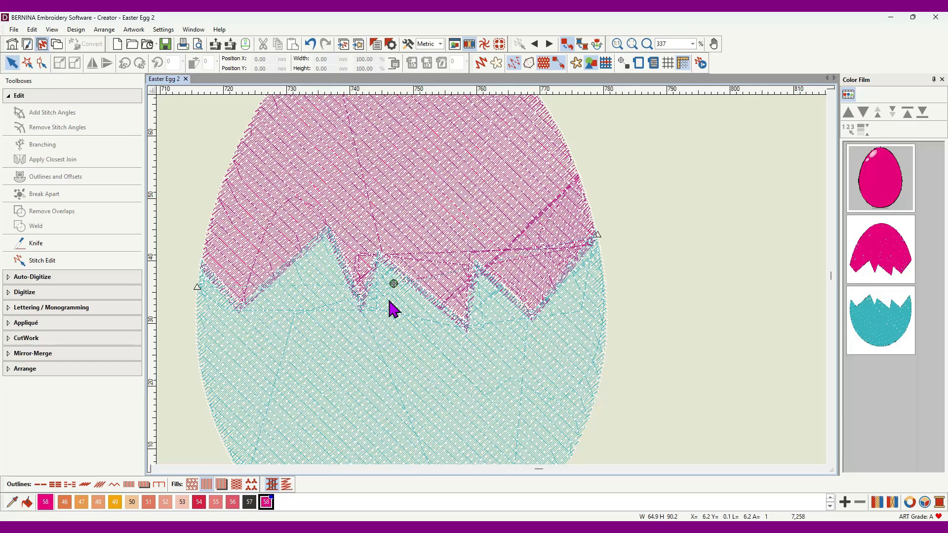
{"action": "scroll", "coordinate": [413, 191], "scroll_direction": "down", "scroll_amount": 2}
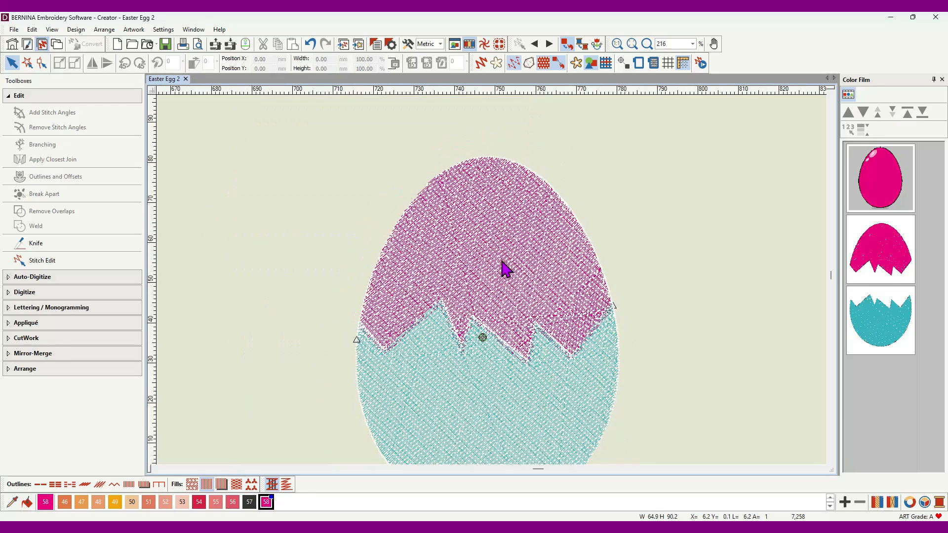
{"action": "left_click", "coordinate": [668, 62]}
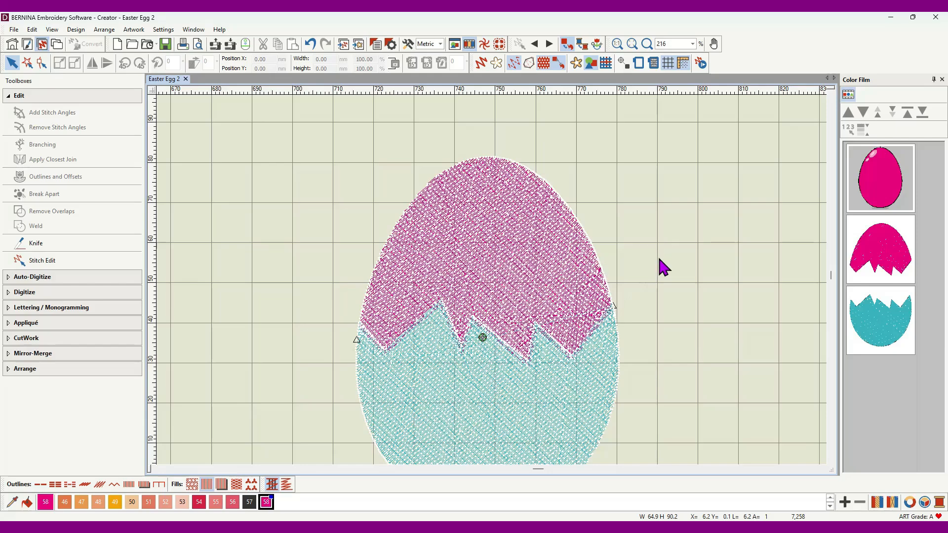
{"action": "scroll", "coordinate": [494, 286], "scroll_direction": "down", "scroll_amount": 2}
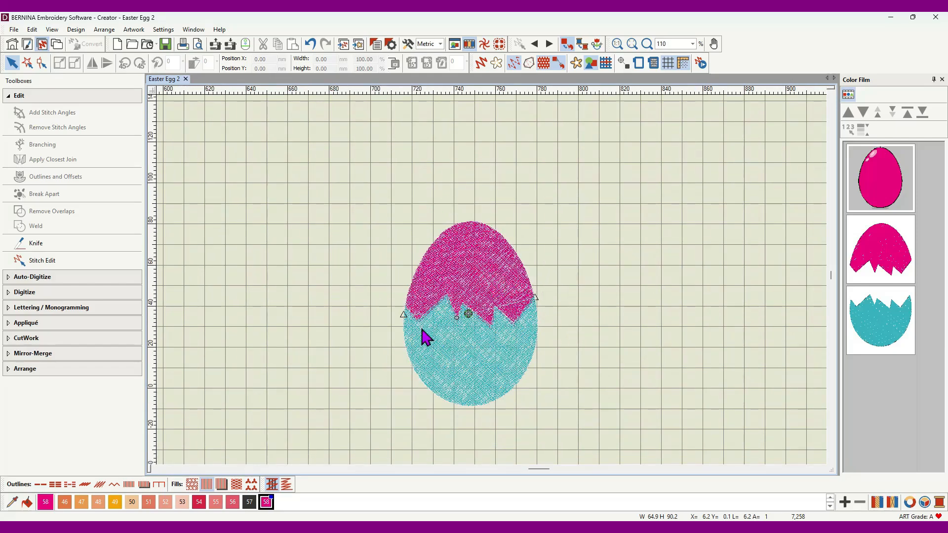
Step: Undo the cracked-shell edits back to the two stacked full pink egg fills
{"action": "left_click", "coordinate": [311, 44]}
{"action": "left_click", "coordinate": [311, 44]}
{"action": "left_click", "coordinate": [311, 44]}
{"action": "left_click", "coordinate": [311, 44]}
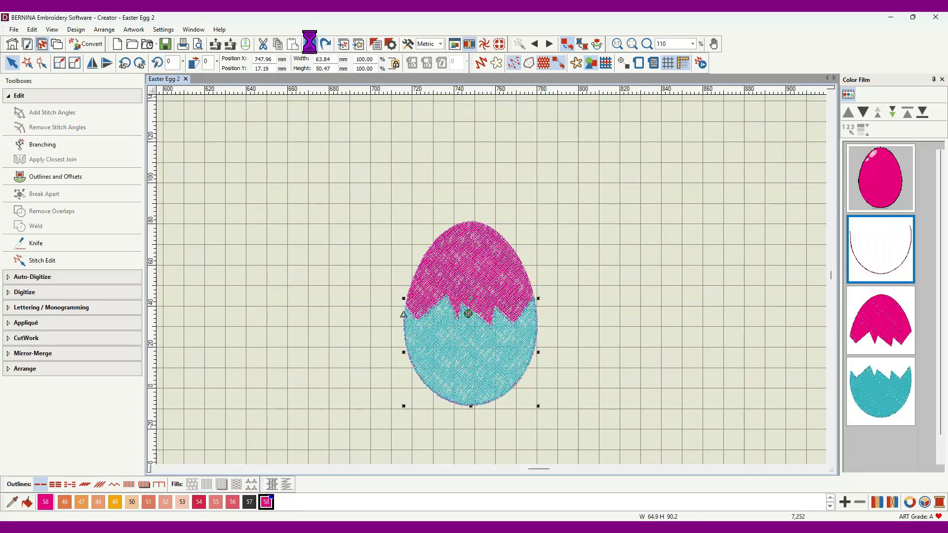
{"action": "left_click", "coordinate": [310, 44]}
{"action": "left_click", "coordinate": [310, 44]}
{"action": "left_click", "coordinate": [310, 44]}
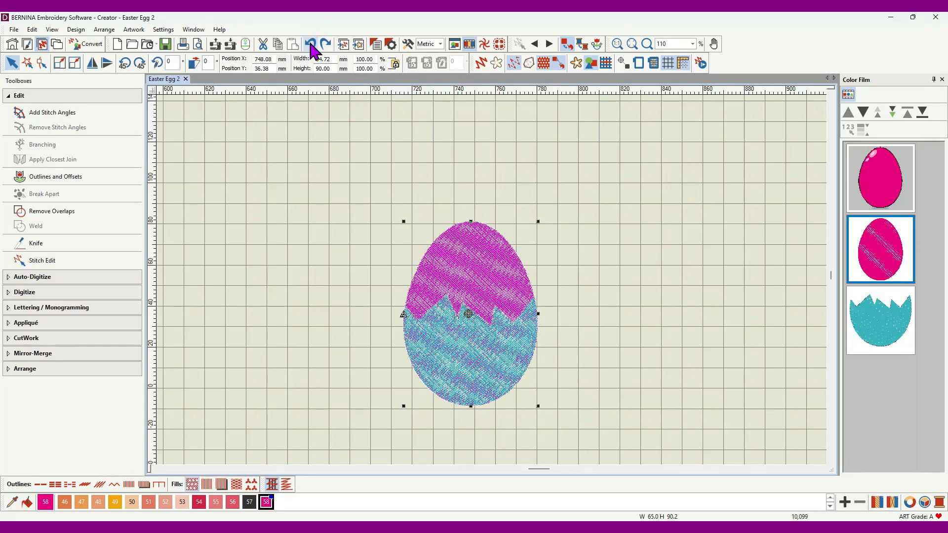
{"action": "left_click", "coordinate": [311, 44]}
{"action": "left_click", "coordinate": [311, 44]}
{"action": "left_click", "coordinate": [310, 44]}
{"action": "left_click", "coordinate": [310, 44]}
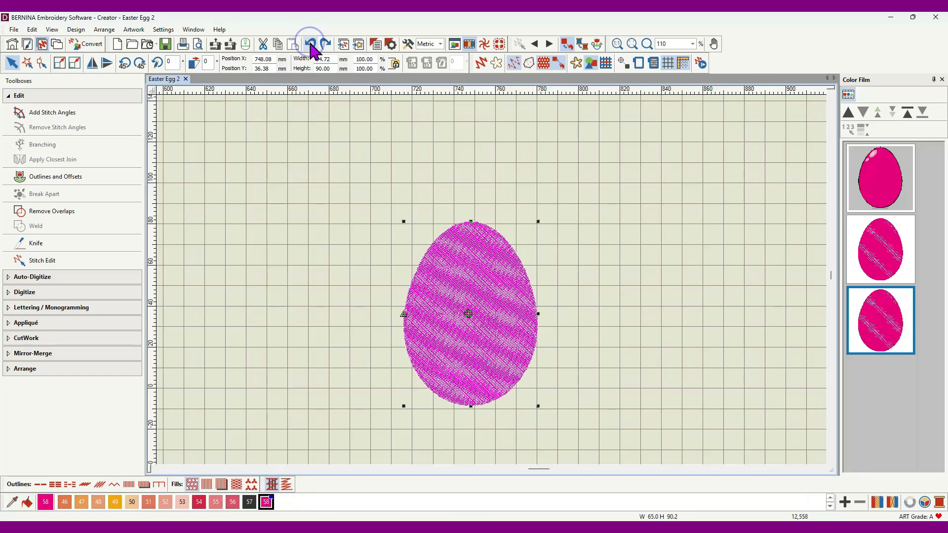
Step: Hide the grid and turn the realistic stitch view back on for the pink eggs
{"action": "left_click", "coordinate": [667, 62]}
{"action": "scroll", "coordinate": [450, 337], "scroll_direction": "up", "scroll_amount": 3}
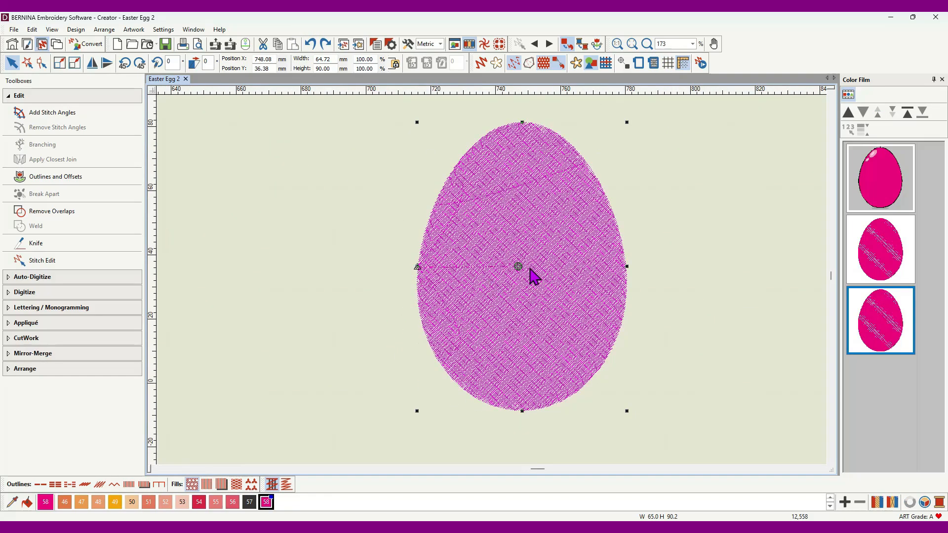
{"action": "left_click", "coordinate": [481, 63]}
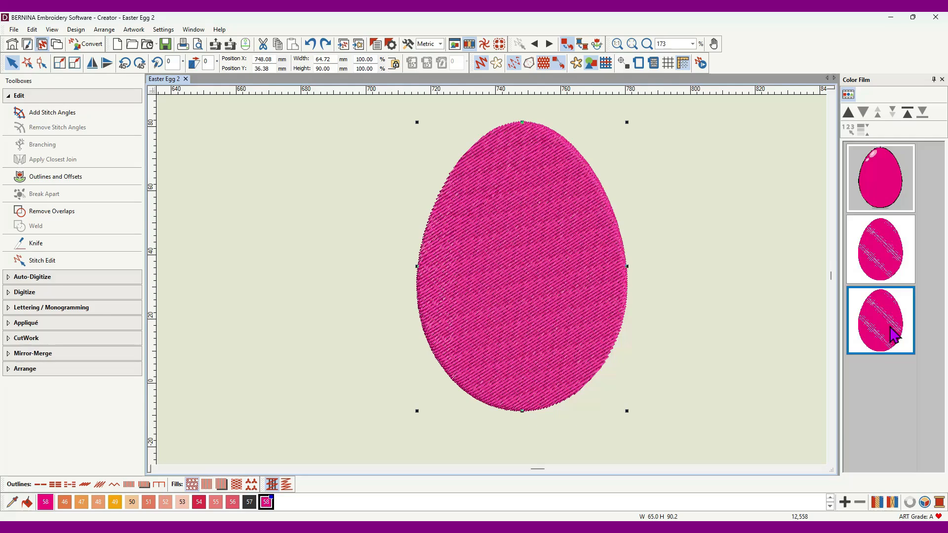
Step: Move the top egg copy about 73 mm left of the original and cut it with a curved Knife line across its upper part
{"action": "left_click_drag", "start_coordinate": [569, 287], "coordinate": [332, 291]}
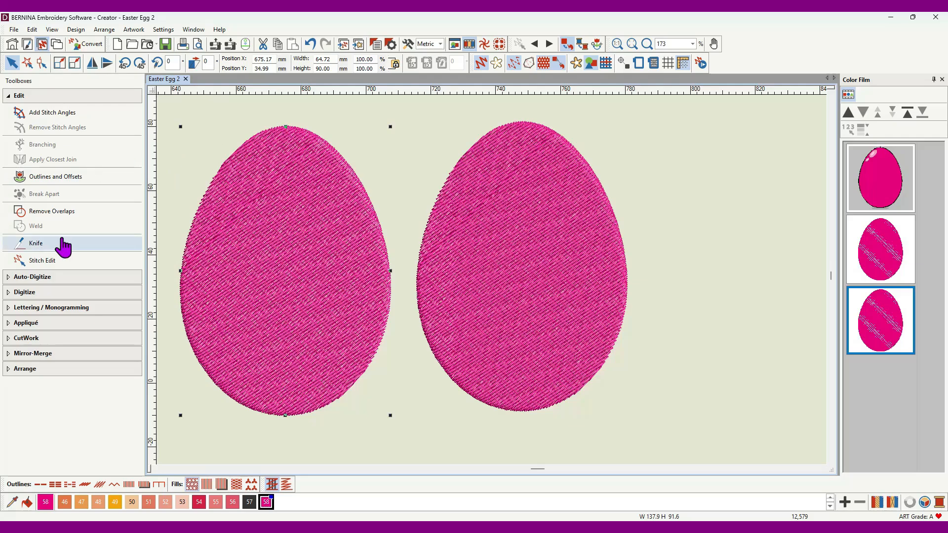
{"action": "left_click", "coordinate": [42, 244]}
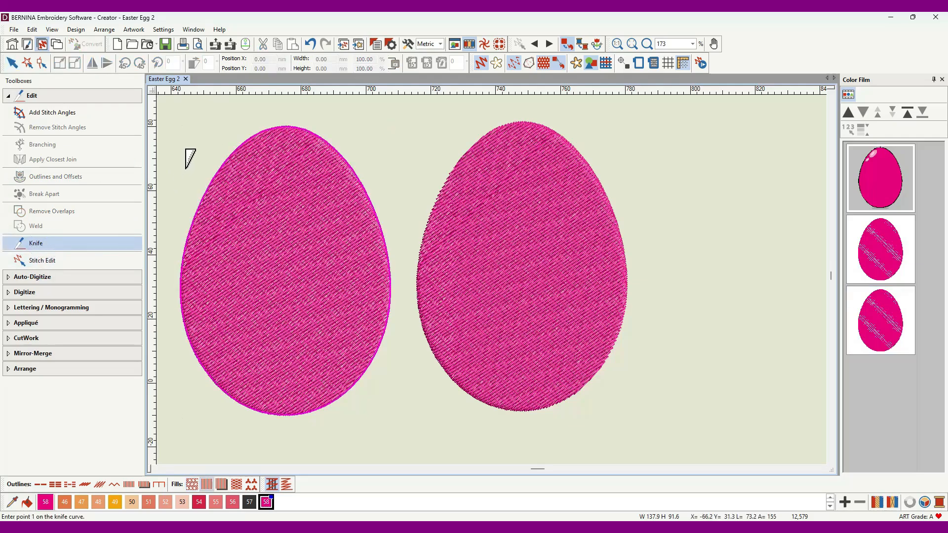
{"action": "left_click", "coordinate": [185, 168]}
{"action": "left_click", "coordinate": [213, 186]}
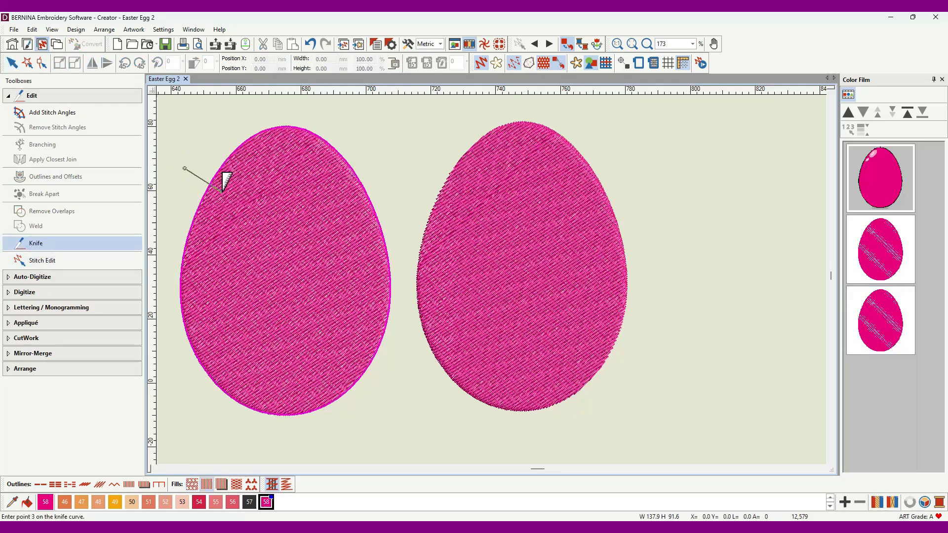
{"action": "left_click", "coordinate": [271, 203]}
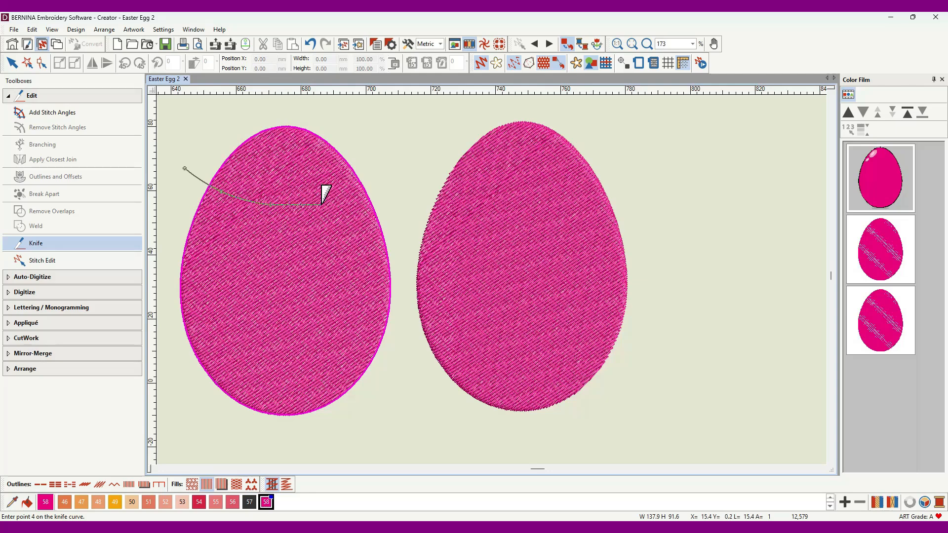
{"action": "left_click", "coordinate": [321, 204]}
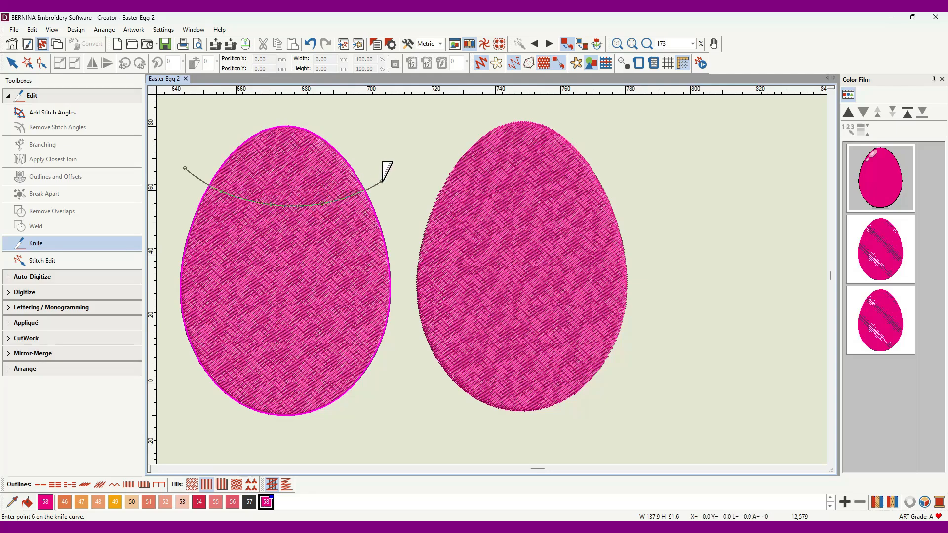
{"action": "left_click", "coordinate": [383, 181]}
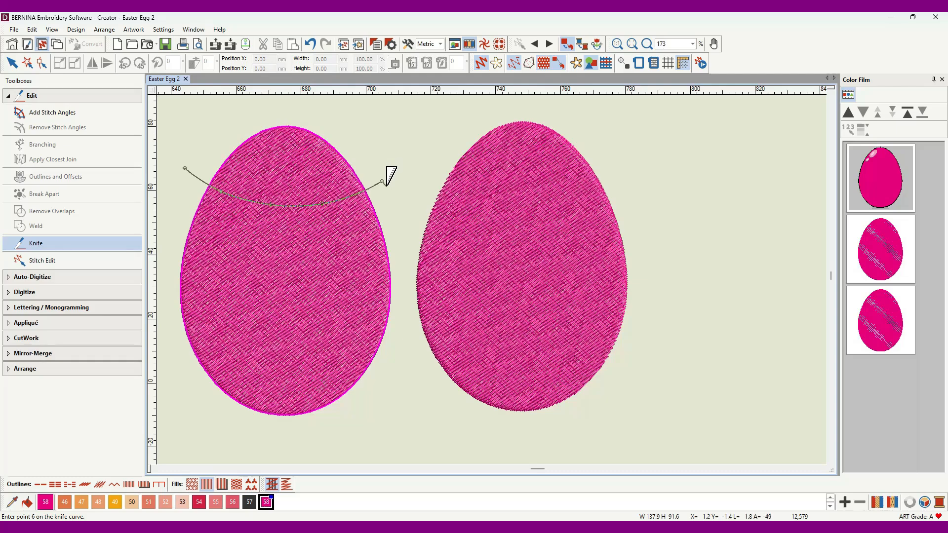
{"action": "key", "text": "Return"}
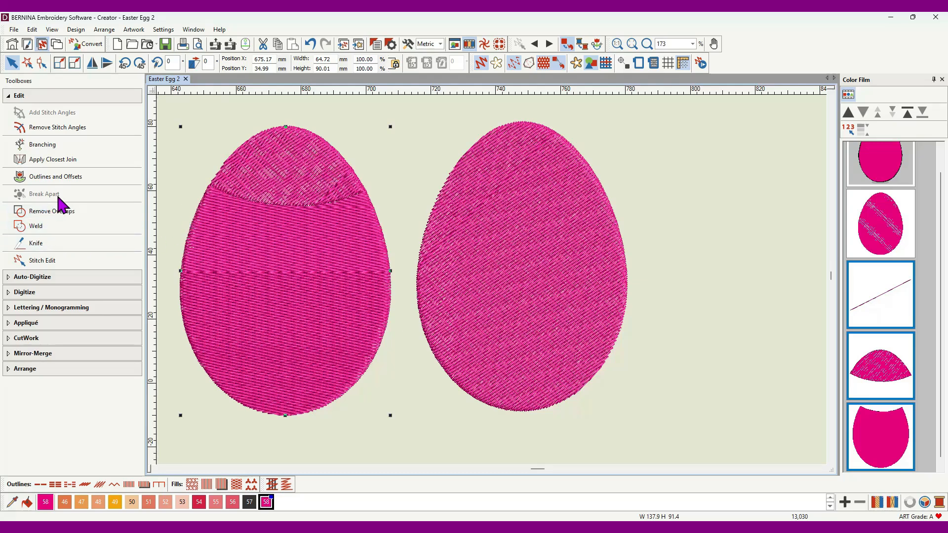
{"action": "left_click", "coordinate": [33, 244]}
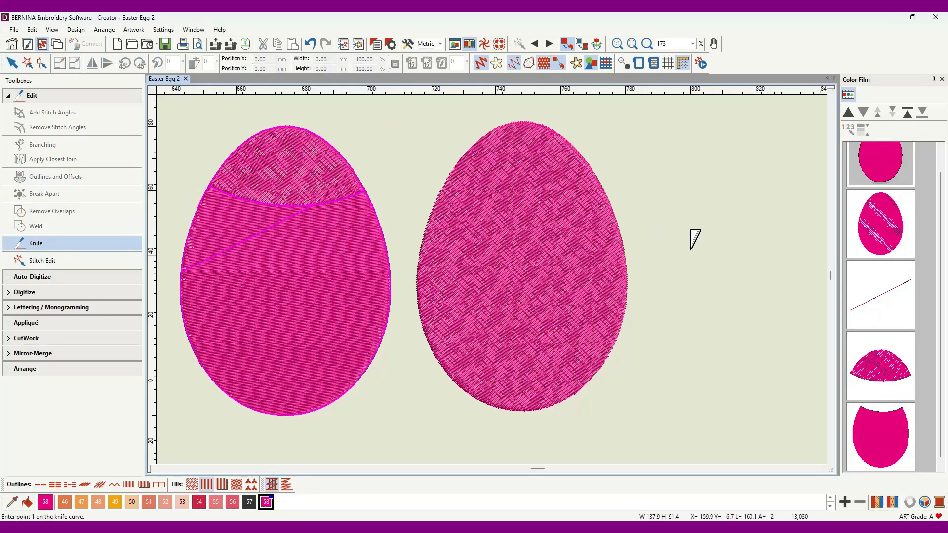
{"action": "left_click", "coordinate": [12, 63]}
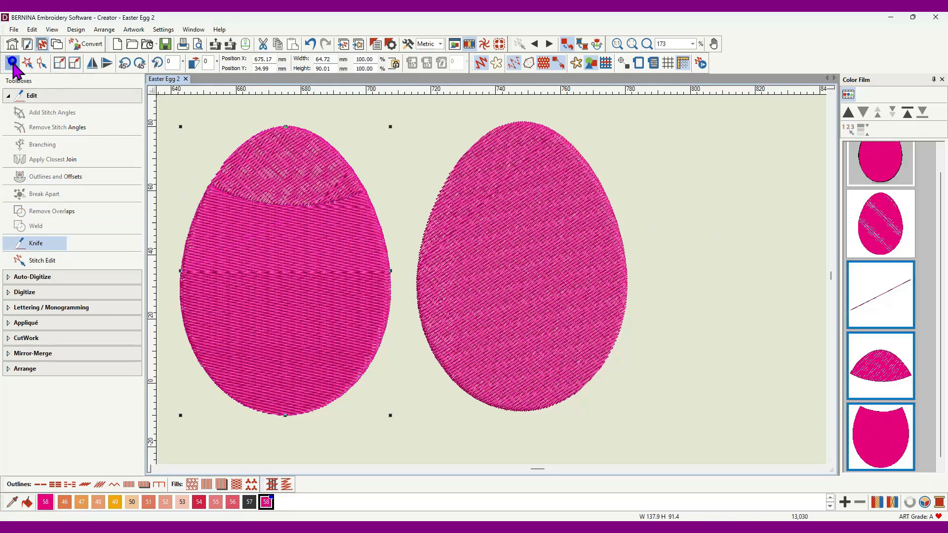
{"action": "left_click", "coordinate": [298, 305]}
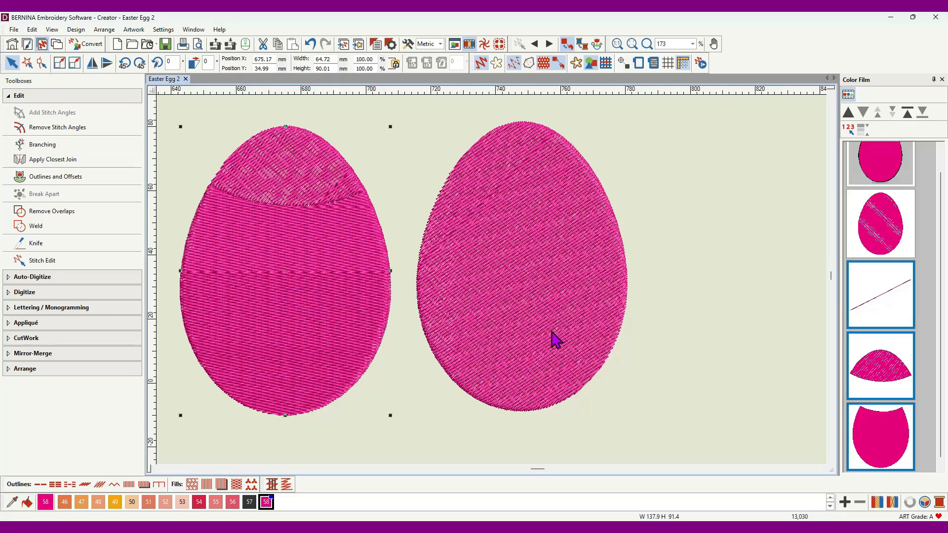
Step: Cut only the large lower piece of the left egg with a second curved Knife line roughly parallel to the first
{"action": "left_click", "coordinate": [889, 439]}
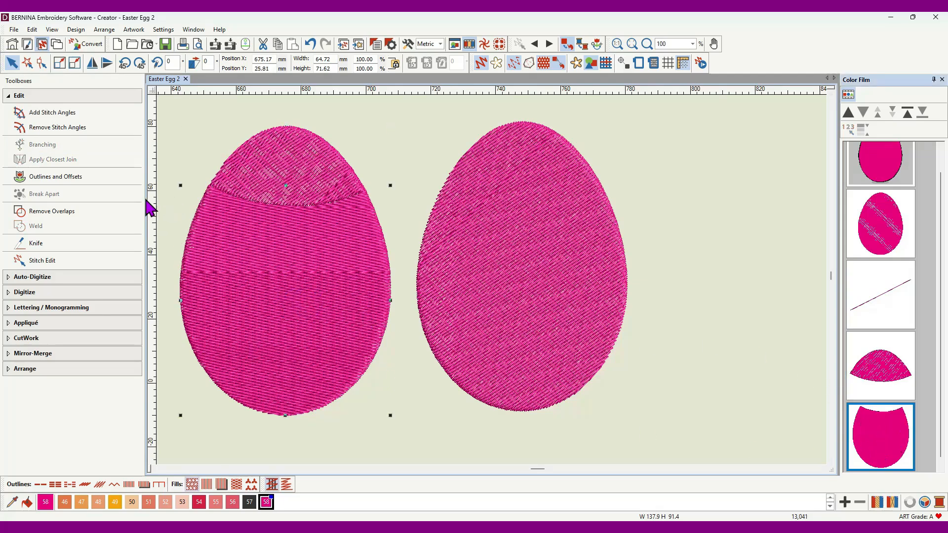
{"action": "left_click", "coordinate": [35, 245]}
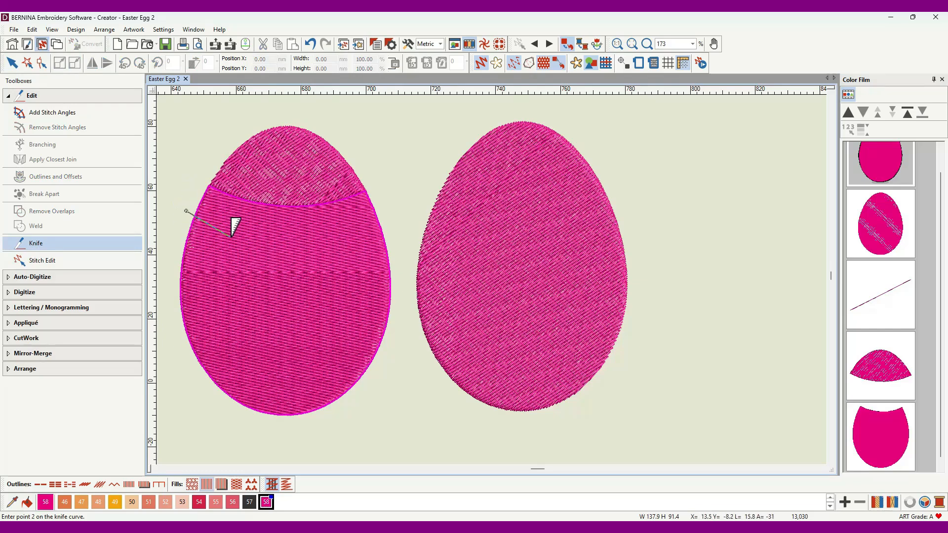
{"action": "left_click", "coordinate": [234, 235]}
{"action": "left_click", "coordinate": [311, 241]}
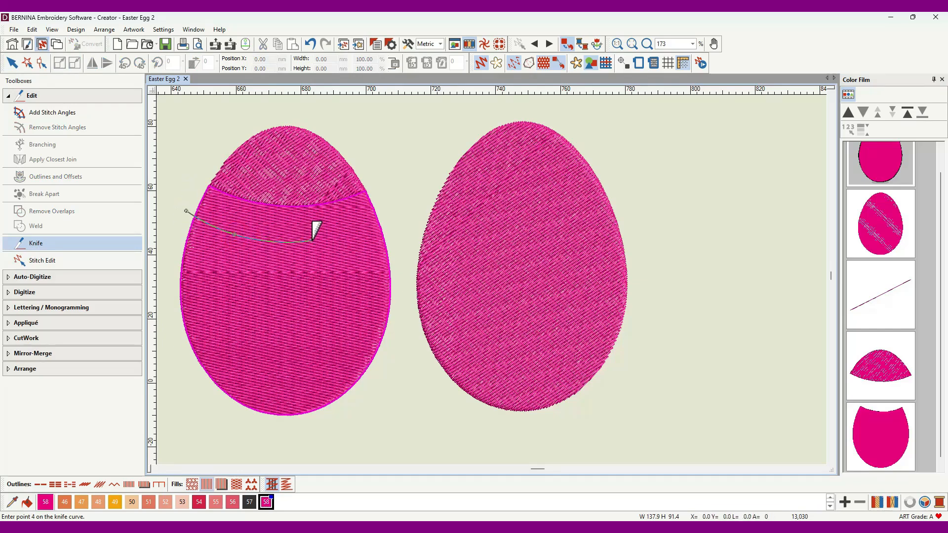
{"action": "left_click", "coordinate": [391, 216]}
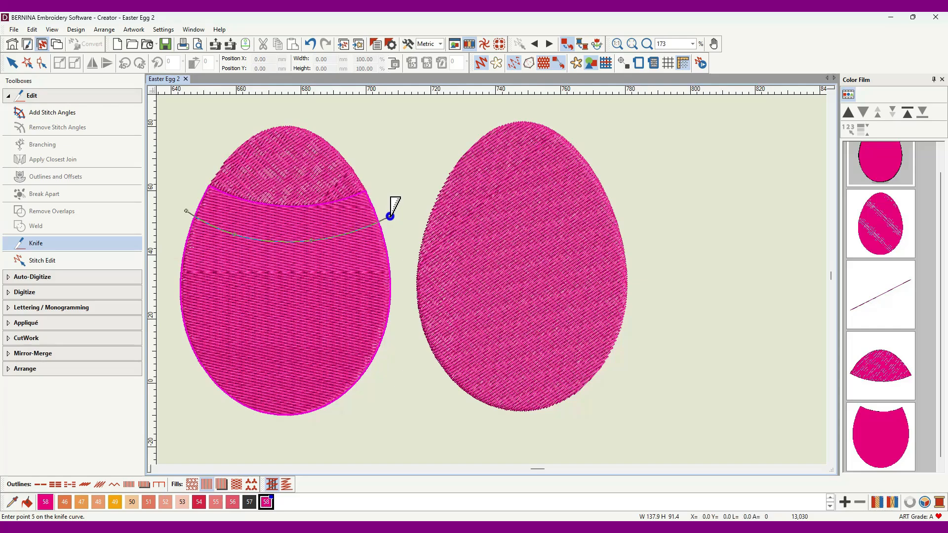
{"action": "key", "text": "Return"}
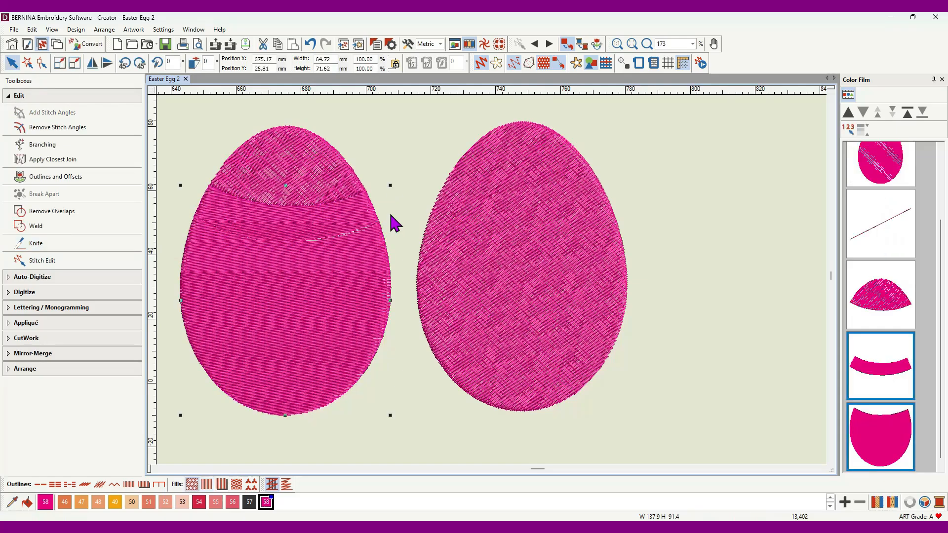
Step: Delete the curved band between the two cuts and the stray diagonal running line from the left egg
{"action": "left_click", "coordinate": [896, 367]}
{"action": "left_click", "coordinate": [896, 375]}
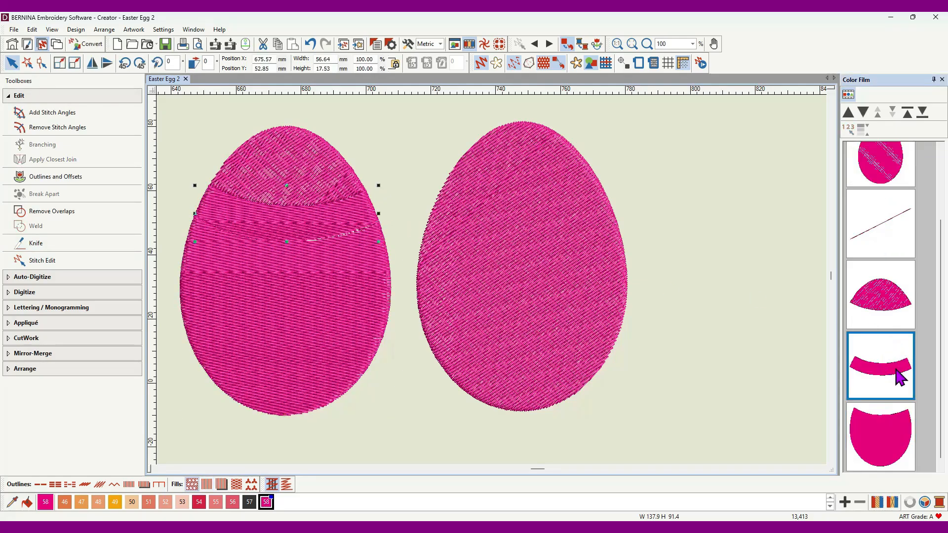
{"action": "key", "text": "Delete"}
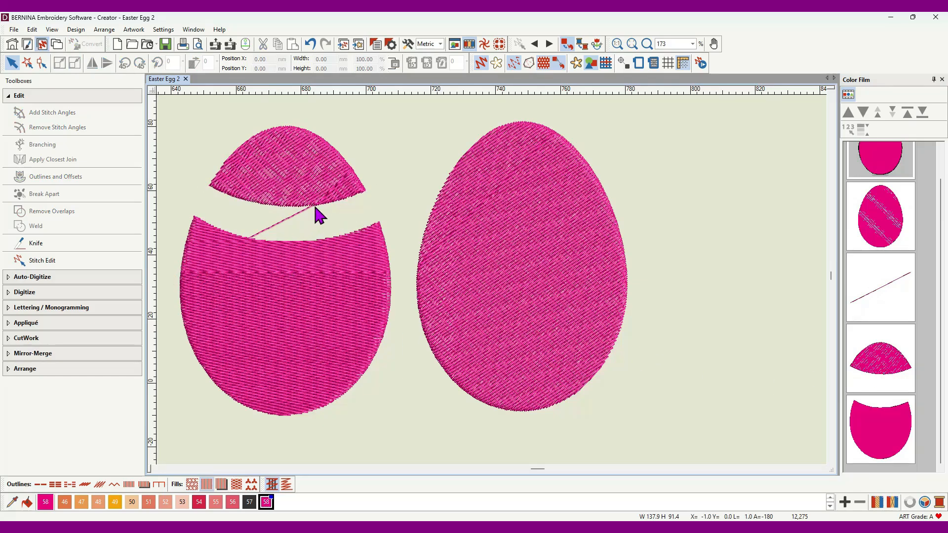
{"action": "left_click", "coordinate": [883, 295]}
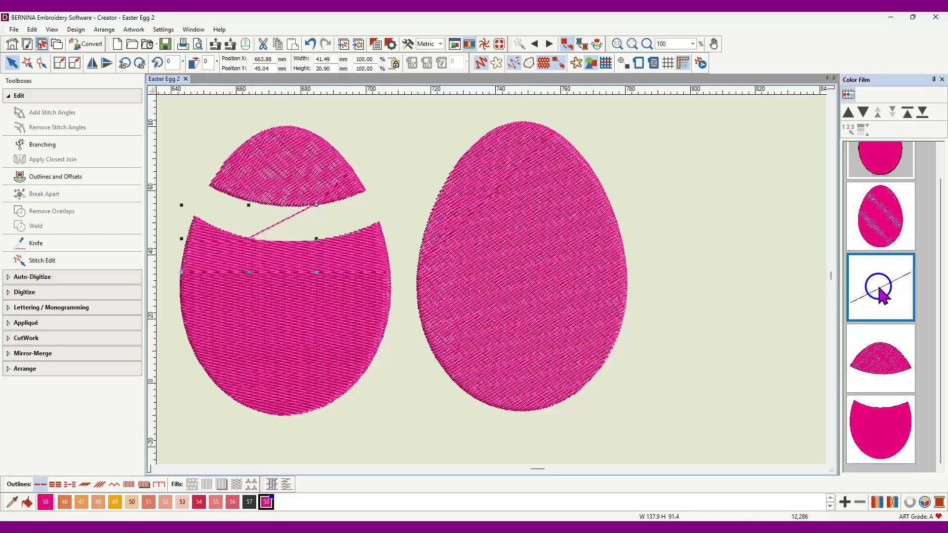
{"action": "key", "text": "Delete"}
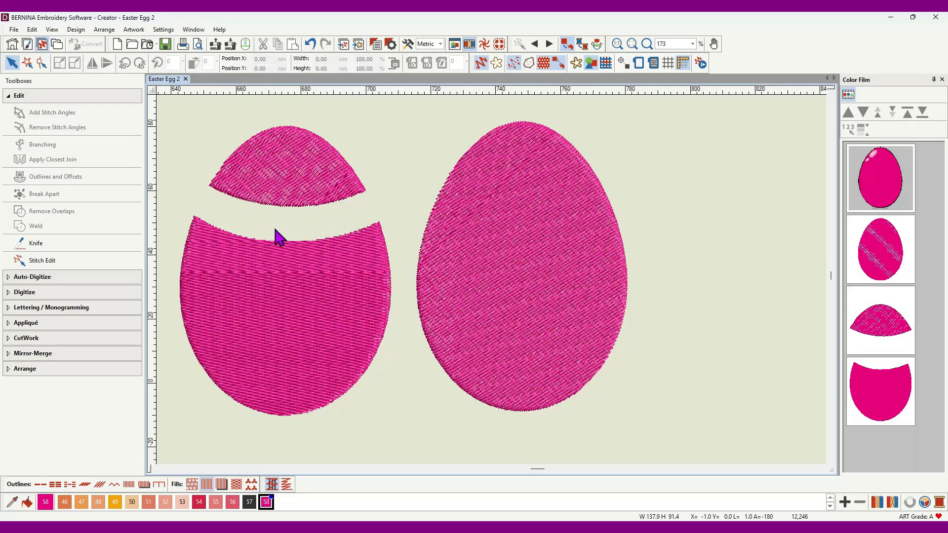
Step: Digitize a filled pink circle about 5.5 mm across at the left end of the gap between the egg pieces, and select it
{"action": "left_click", "coordinate": [28, 292]}
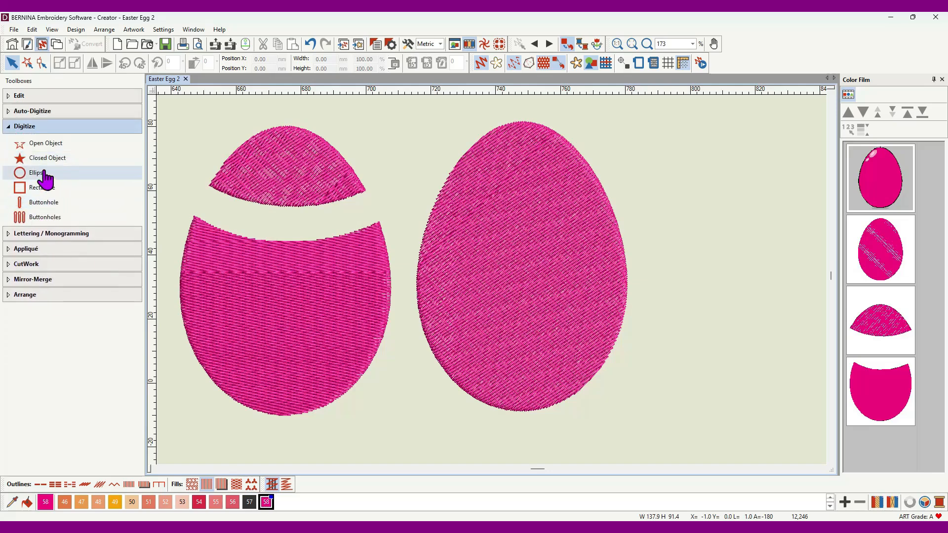
{"action": "left_click", "coordinate": [38, 177]}
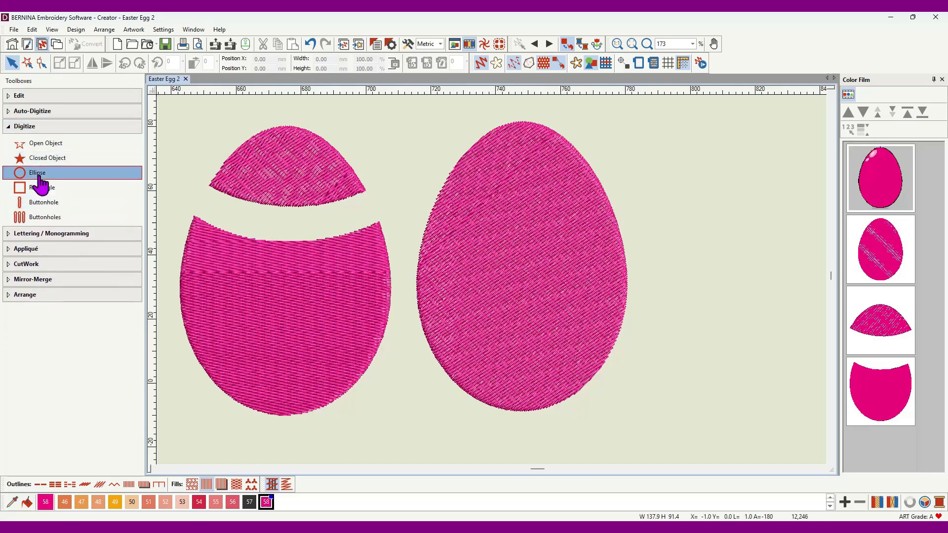
{"action": "left_click", "coordinate": [220, 213]}
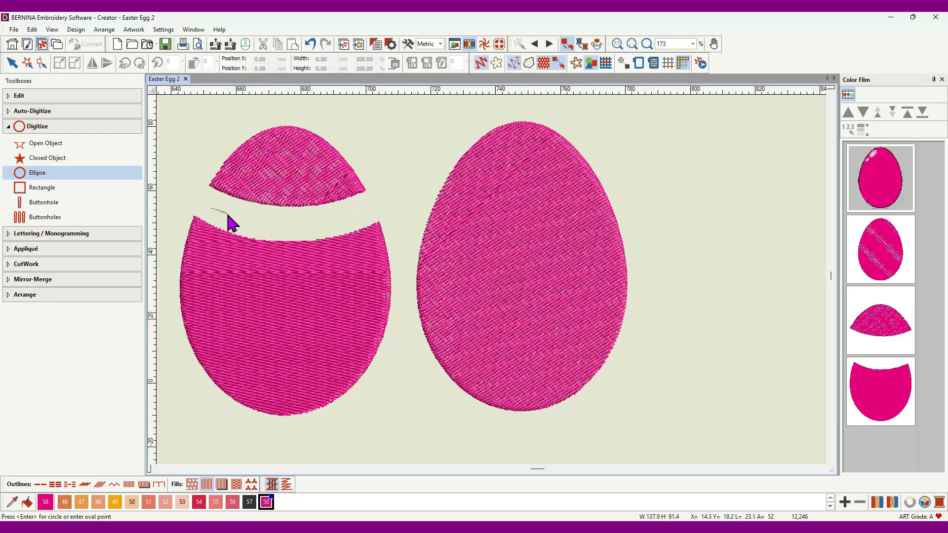
{"action": "key", "text": "Return"}
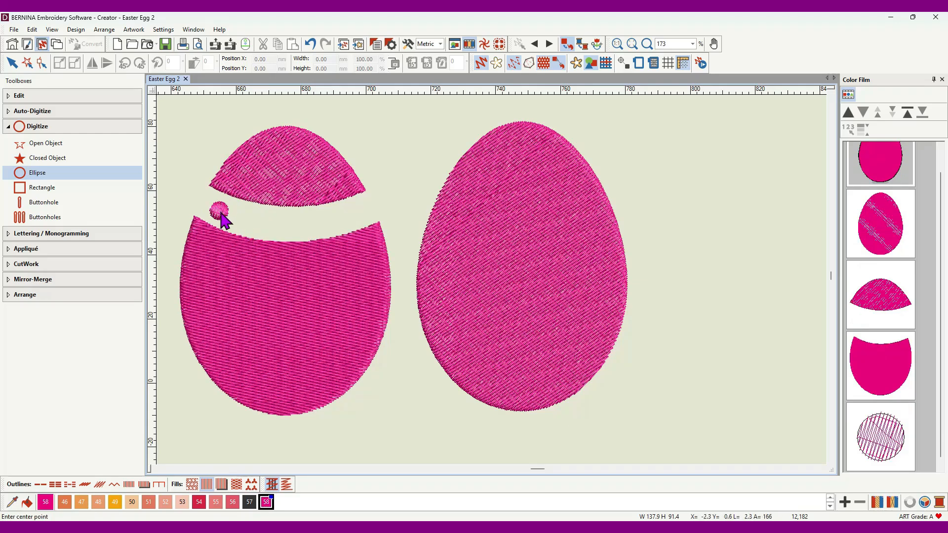
{"action": "left_click", "coordinate": [219, 210]}
{"action": "key", "text": "Escape"}
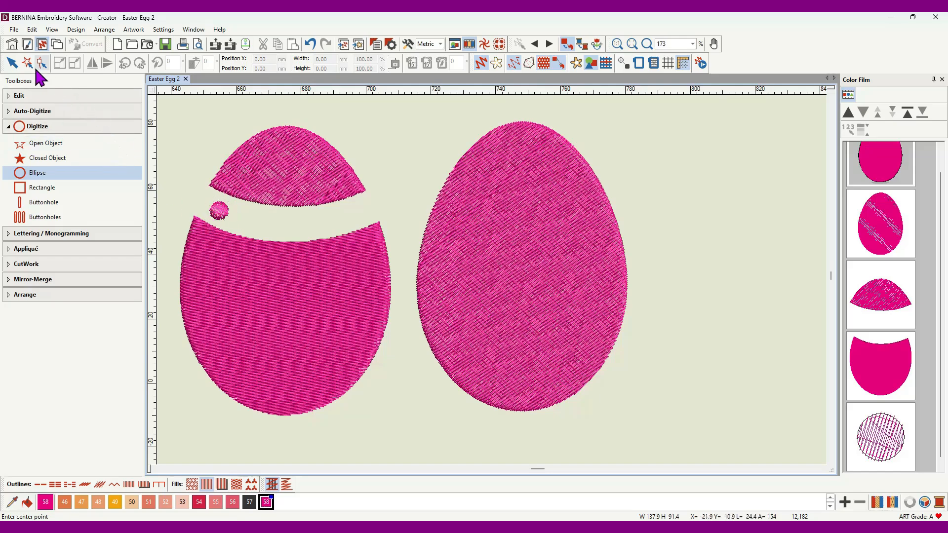
{"action": "left_click", "coordinate": [12, 63]}
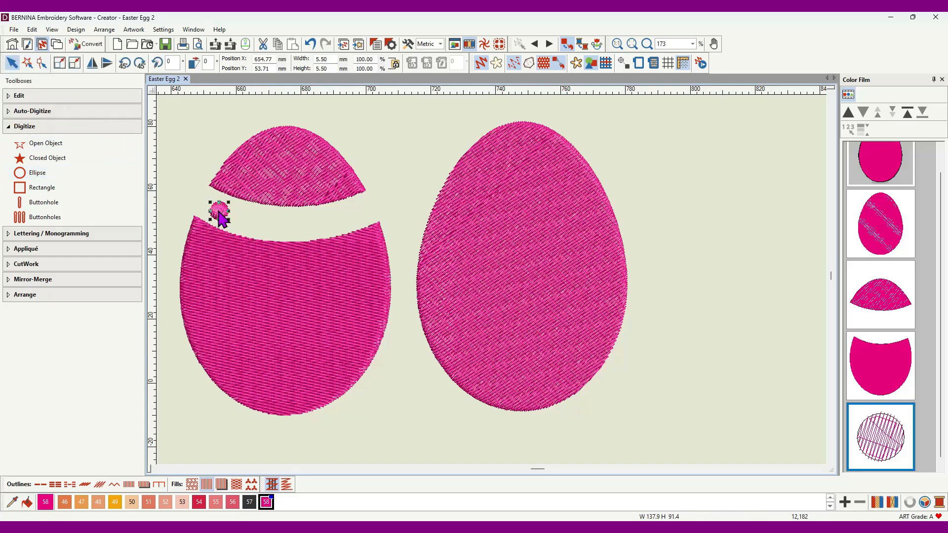
Step: Place copies of the pink circle across the gap to form a row of six and adjust their spacing along the curve
{"action": "mouse_move", "coordinate": [219, 213]}
{"action": "left_mouse_down"}
{"action": "mouse_move", "coordinate": [332, 228]}
{"action": "mouse_move", "coordinate": [357, 213]}
{"action": "left_mouse_up"}
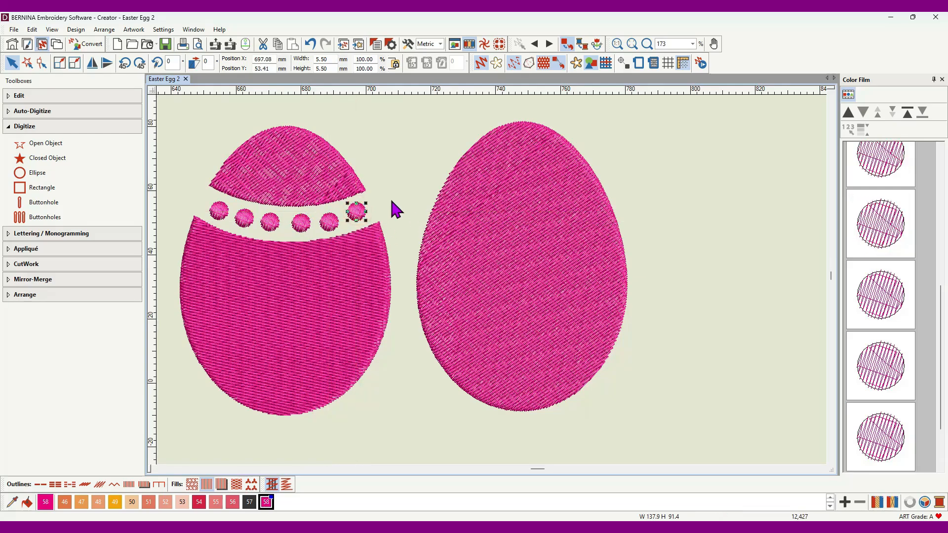
{"action": "left_click_drag", "start_coordinate": [302, 223], "coordinate": [326, 218]}
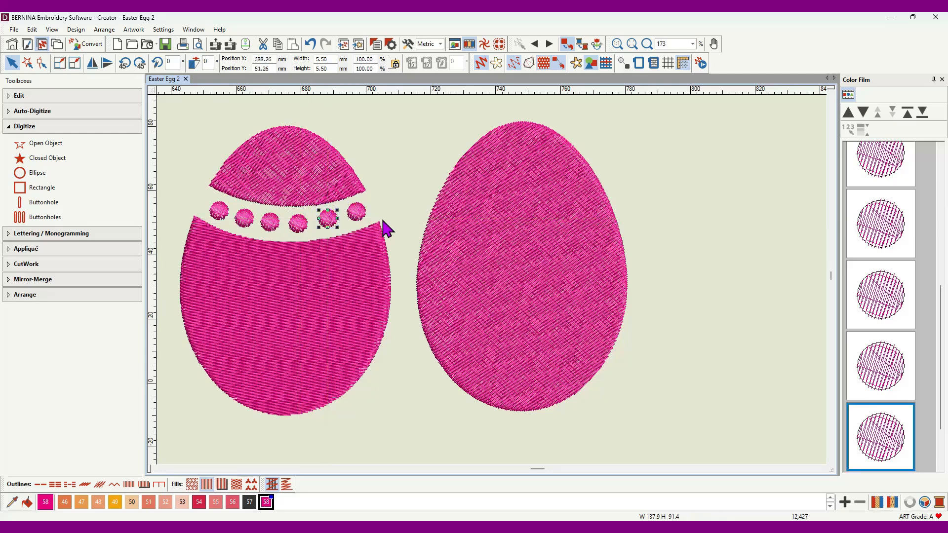
{"action": "left_click", "coordinate": [217, 211]}
{"action": "left_click_drag", "start_coordinate": [217, 210], "coordinate": [215, 206]}
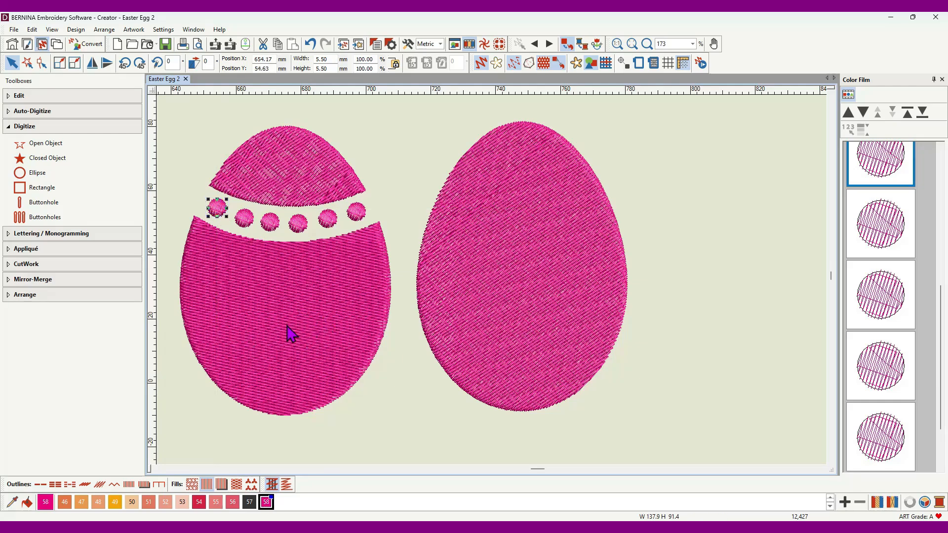
Step: Convert the lower egg piece's fill to a single outline and shift the outer circles of the row slightly towards the gap's ends
{"action": "left_click", "coordinate": [257, 311]}
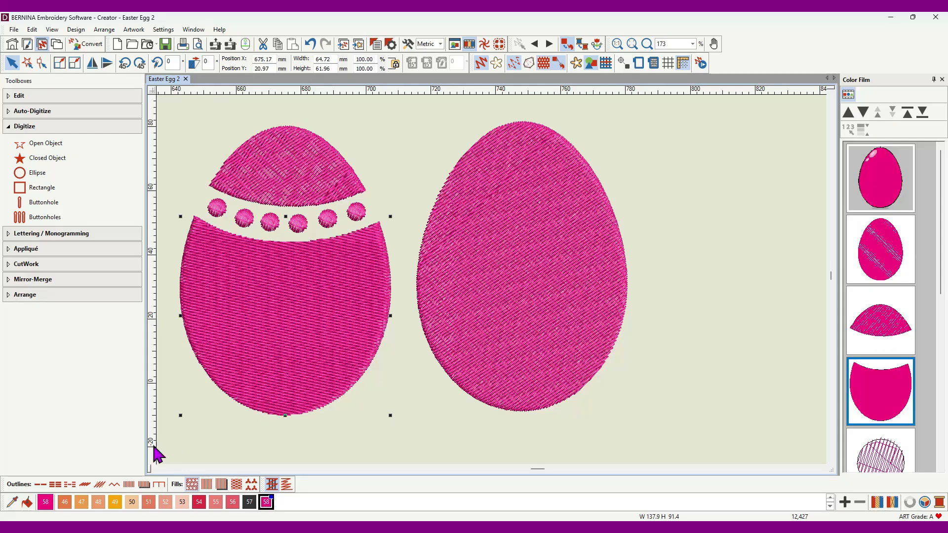
{"action": "left_click", "coordinate": [40, 484]}
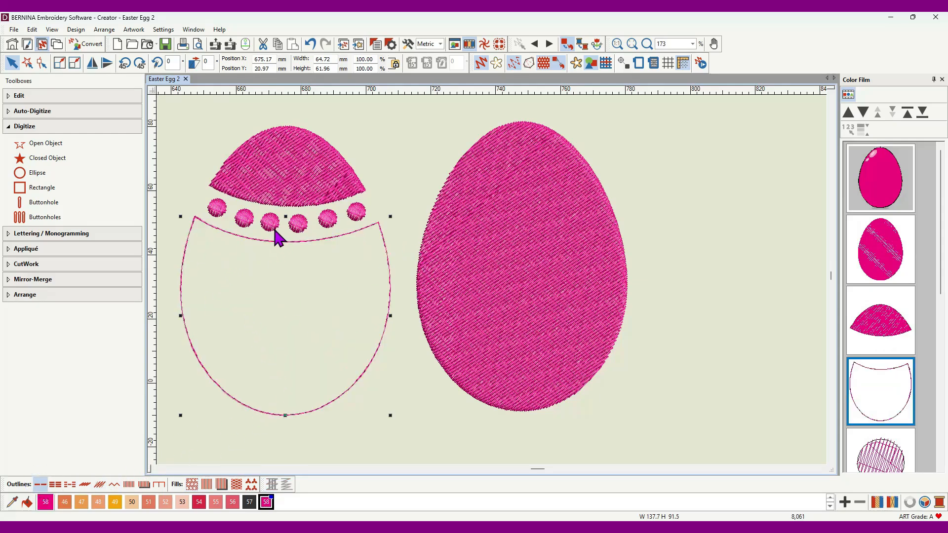
{"action": "left_click", "coordinate": [242, 226]}
{"action": "left_click_drag", "start_coordinate": [240, 225], "coordinate": [213, 212]}
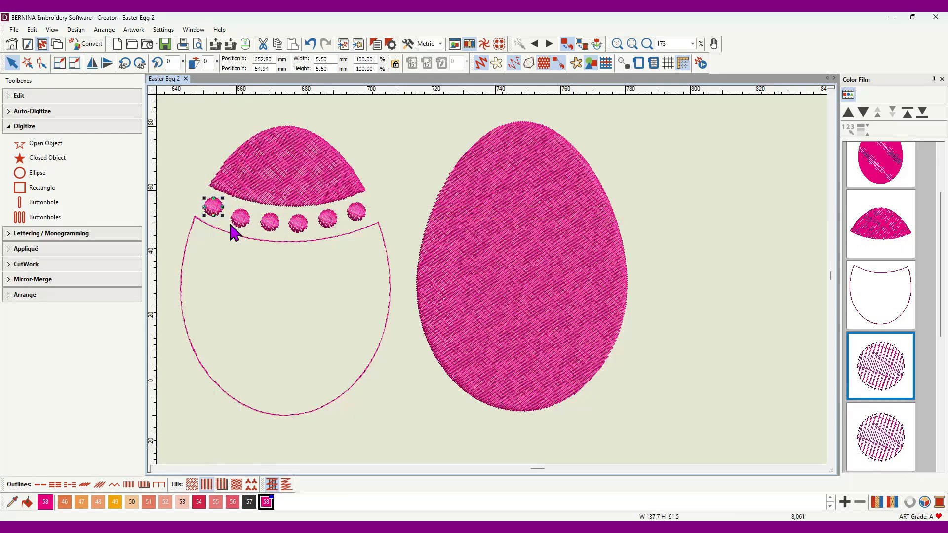
{"action": "left_click", "coordinate": [357, 212]}
{"action": "left_click_drag", "start_coordinate": [359, 213], "coordinate": [366, 213]}
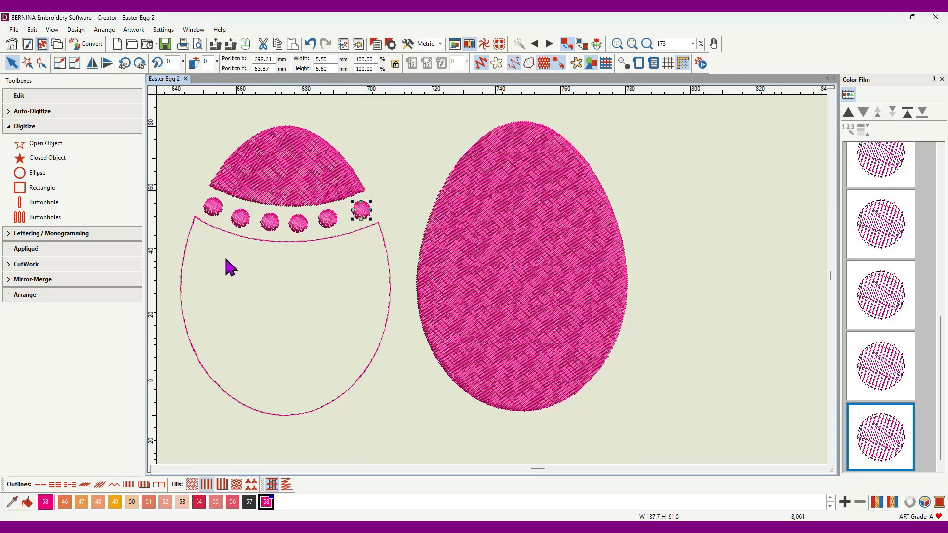
{"action": "left_click", "coordinate": [375, 371]}
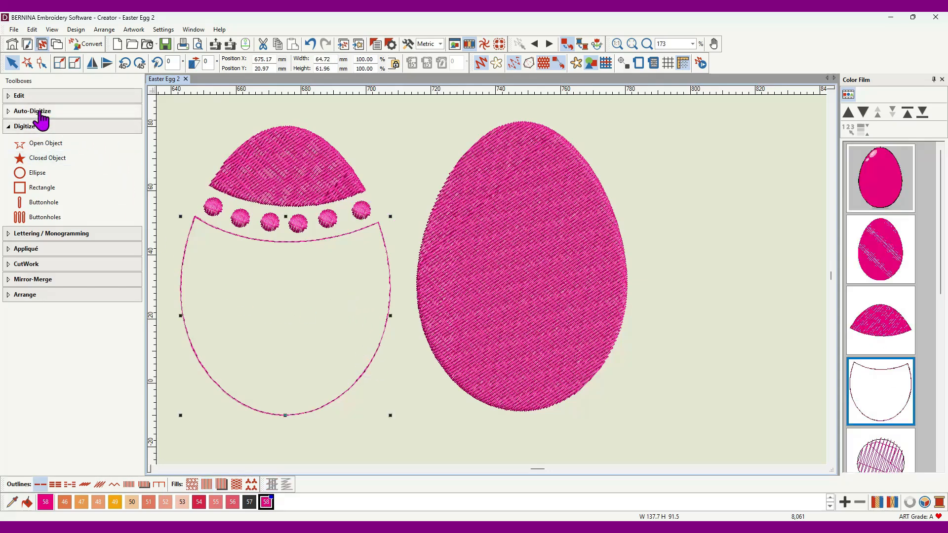
{"action": "left_click", "coordinate": [34, 95]}
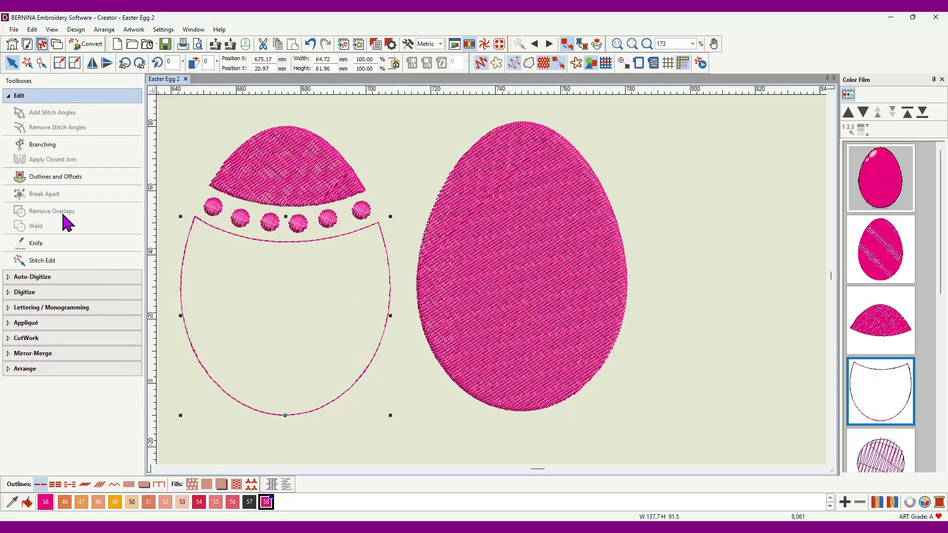
{"action": "left_click", "coordinate": [43, 178]}
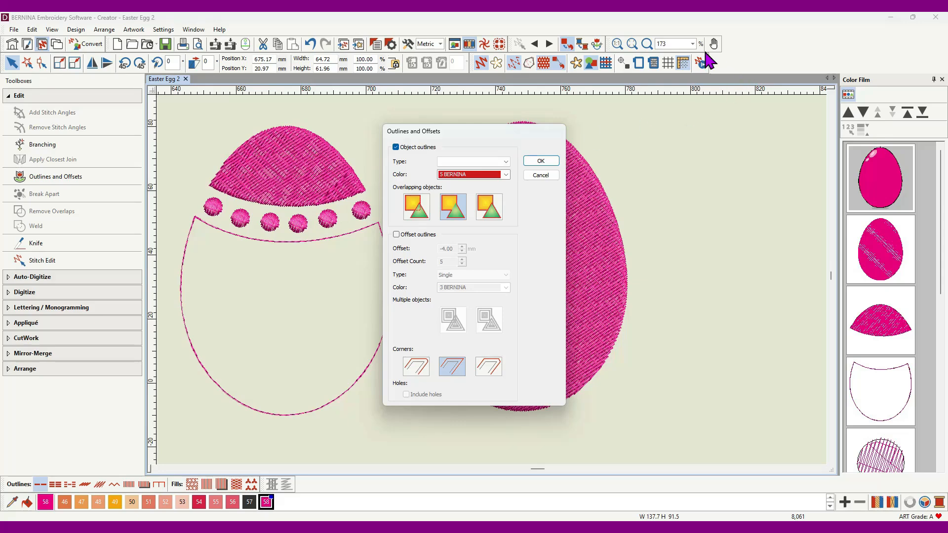
{"action": "left_click", "coordinate": [667, 61]}
{"action": "left_click", "coordinate": [543, 176]}
{"action": "left_click", "coordinate": [668, 62]}
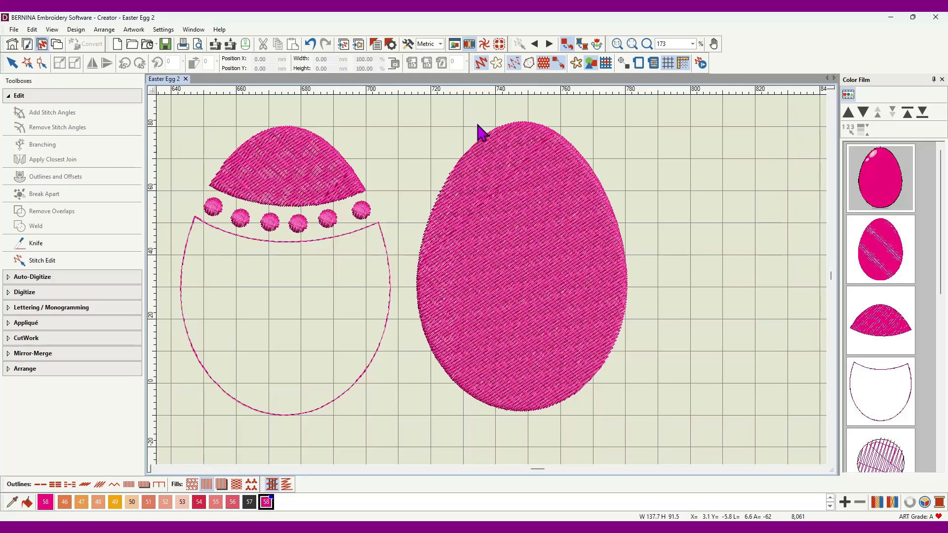
{"action": "left_click", "coordinate": [667, 62]}
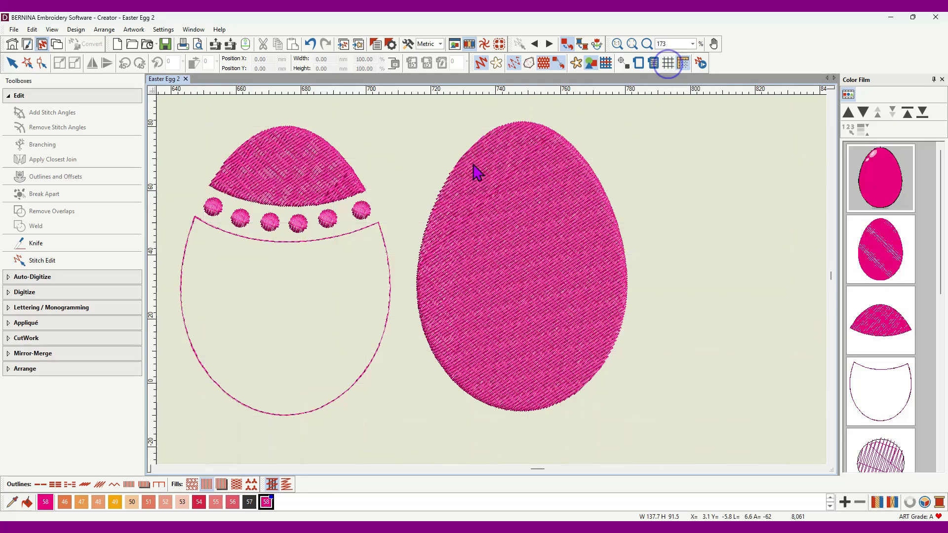
Step: Create one single green offset outline 5 mm outside the lower egg piece, without object outlines
{"action": "left_click", "coordinate": [263, 240]}
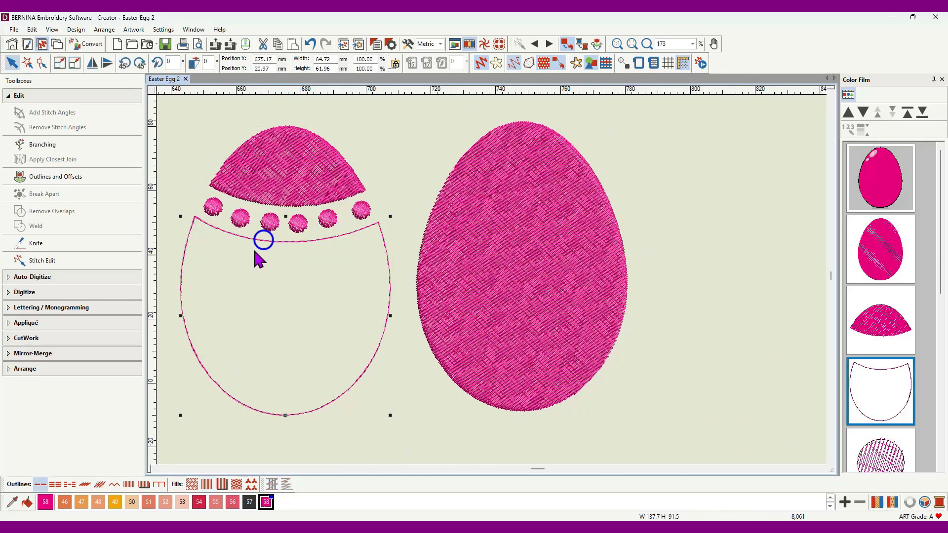
{"action": "left_click", "coordinate": [66, 179]}
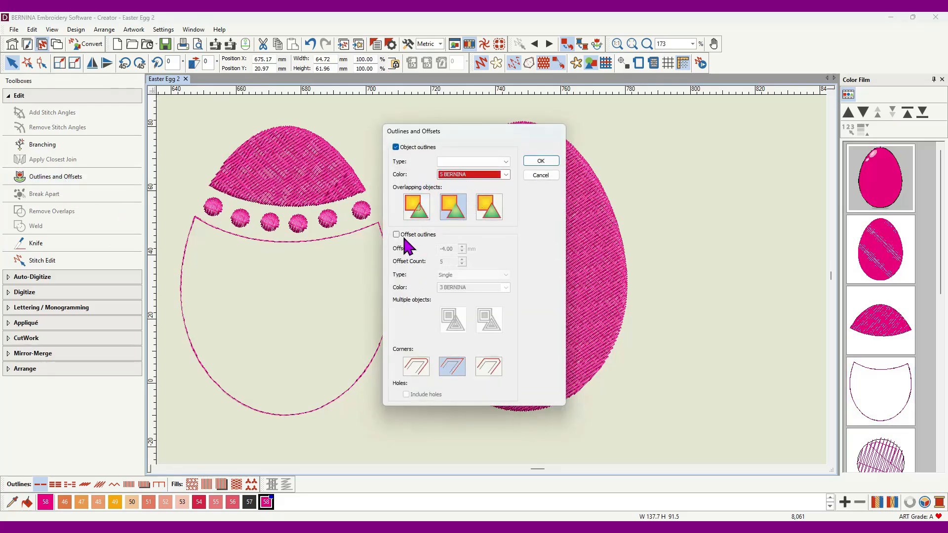
{"action": "left_click", "coordinate": [396, 147]}
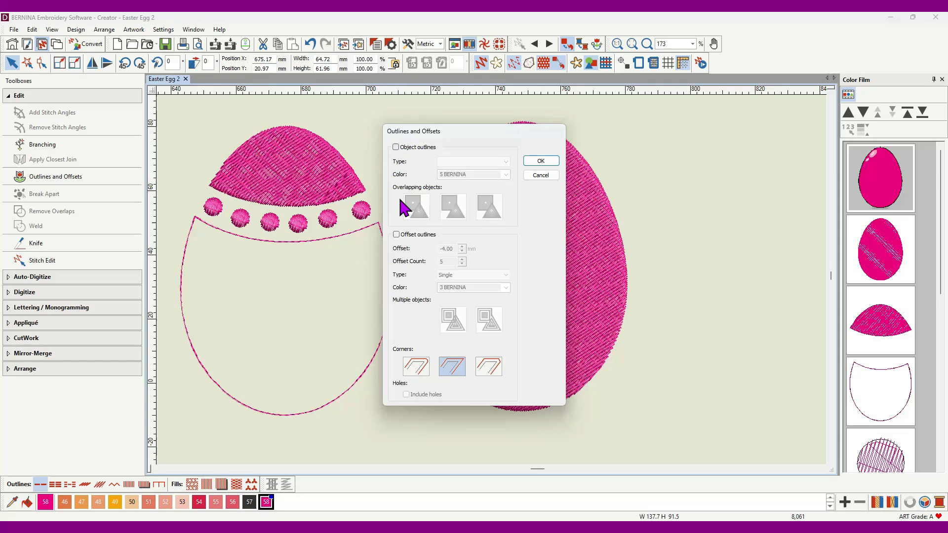
{"action": "left_click", "coordinate": [395, 234]}
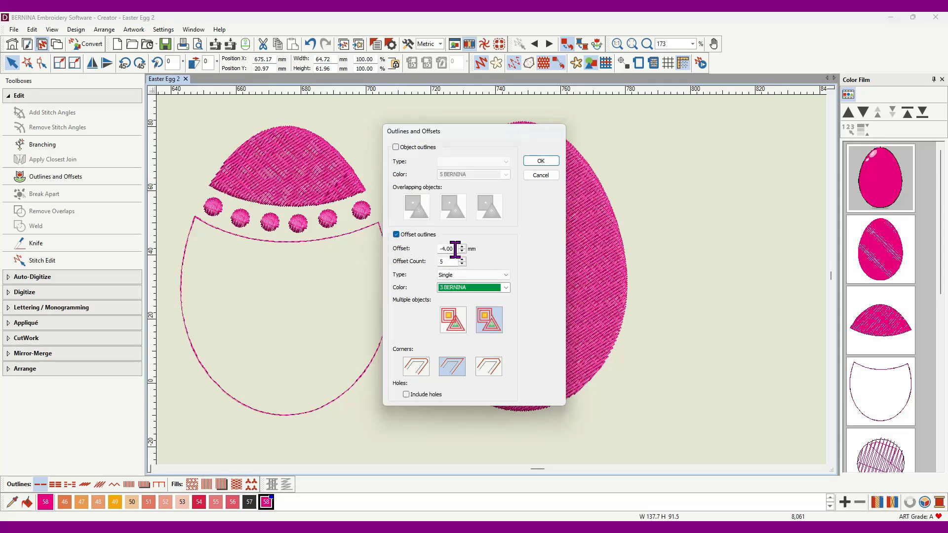
{"action": "left_click_drag", "start_coordinate": [454, 249], "coordinate": [438, 250]}
{"action": "type", "text": "5"}
{"action": "left_click_drag", "start_coordinate": [451, 261], "coordinate": [423, 264]}
{"action": "left_click", "coordinate": [540, 162]}
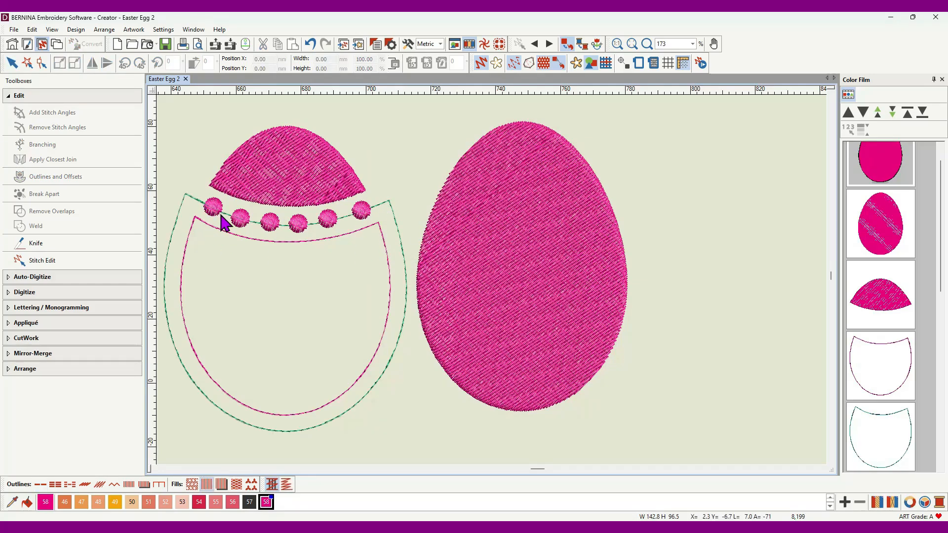
Step: Reposition the circles so they sit evenly spaced along the green offset line in the gap
{"action": "left_click_drag", "start_coordinate": [218, 215], "coordinate": [212, 216]}
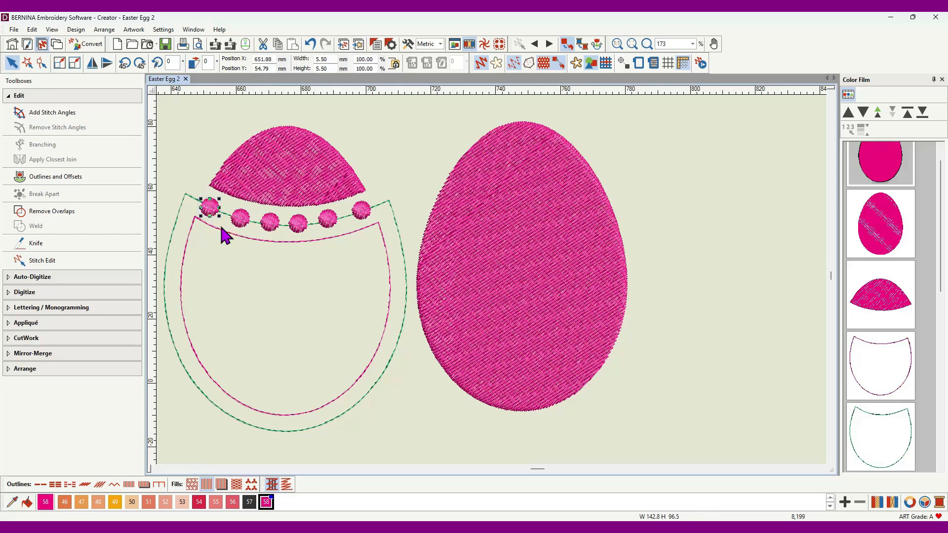
{"action": "left_click", "coordinate": [242, 222]}
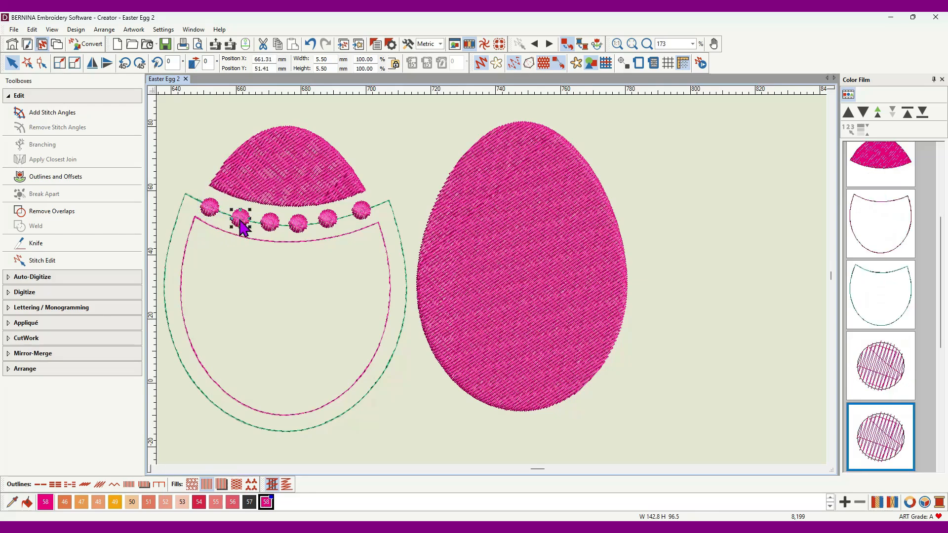
{"action": "left_click_drag", "start_coordinate": [240, 221], "coordinate": [267, 226]}
{"action": "left_click", "coordinate": [275, 227]}
{"action": "left_click", "coordinate": [237, 218]}
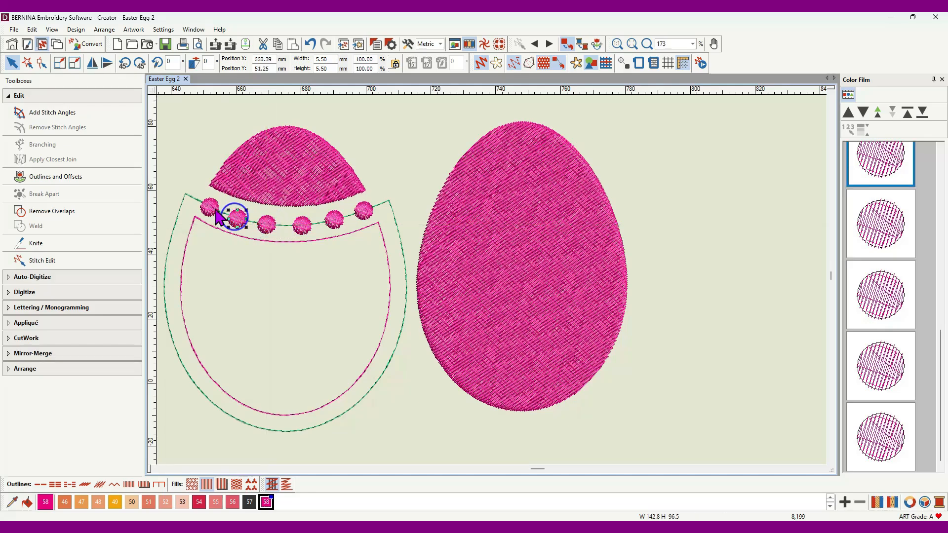
{"action": "left_click", "coordinate": [269, 232]}
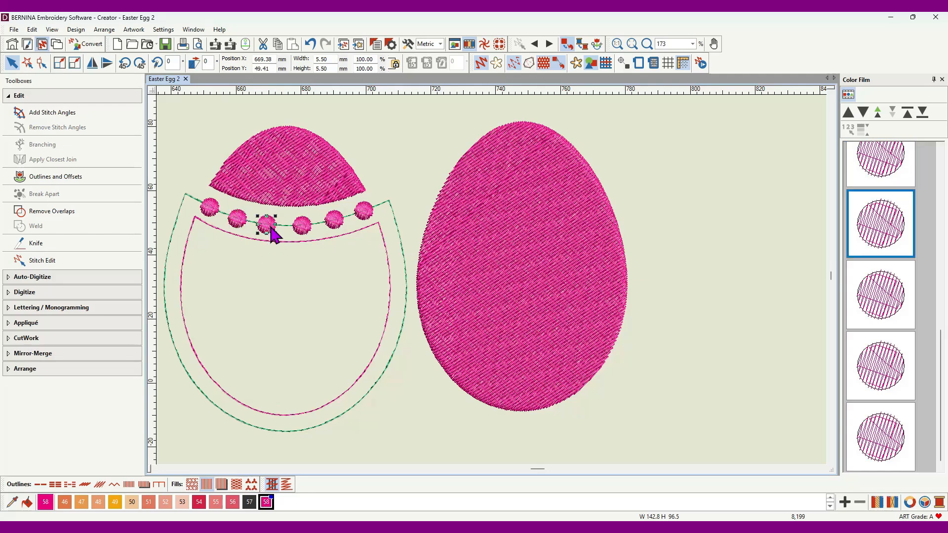
{"action": "left_click_drag", "start_coordinate": [272, 229], "coordinate": [274, 227]}
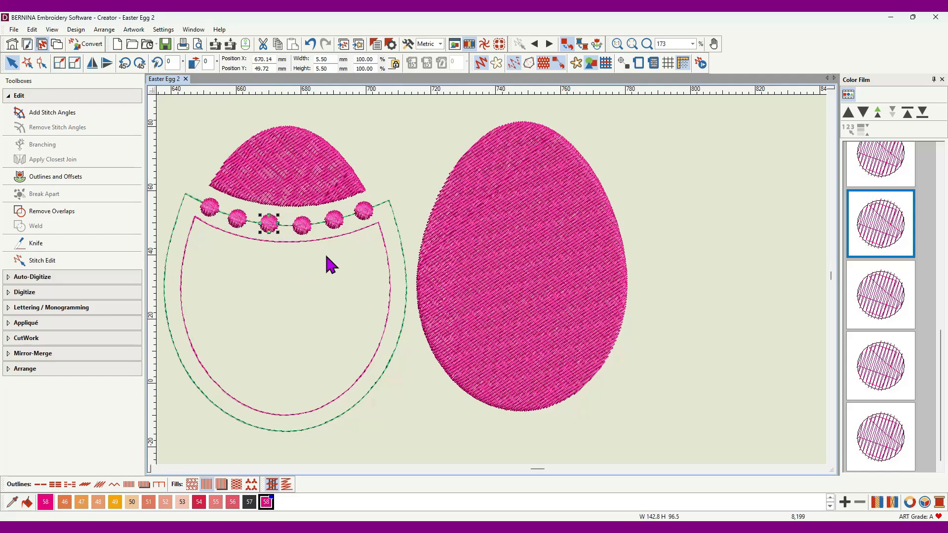
{"action": "scroll", "coordinate": [869, 375], "scroll_direction": "down", "scroll_amount": 1}
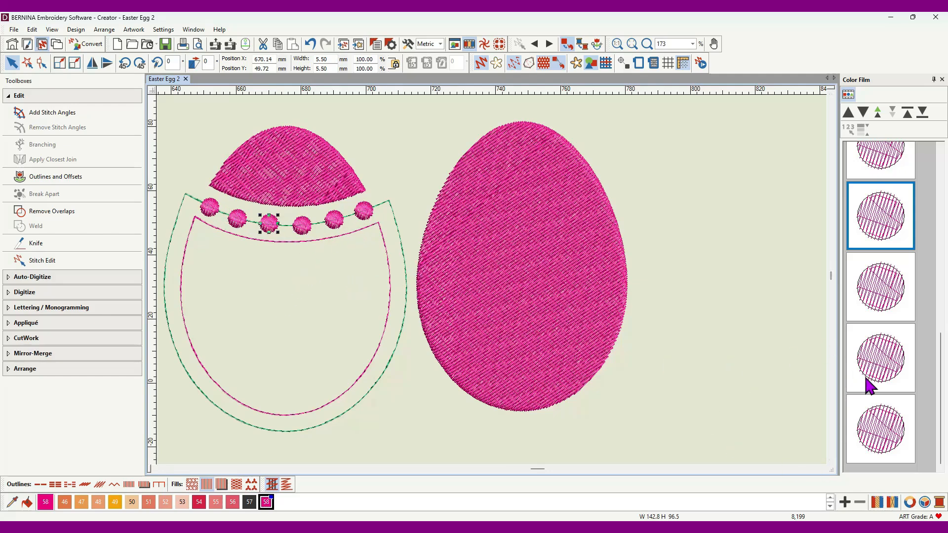
{"action": "scroll", "coordinate": [868, 375], "scroll_direction": "up", "scroll_amount": 5}
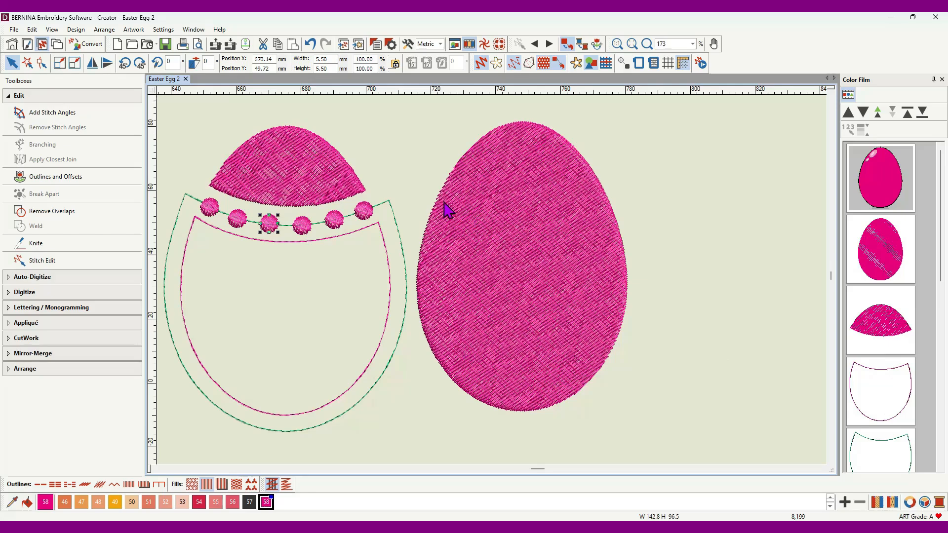
{"action": "left_click", "coordinate": [671, 144]}
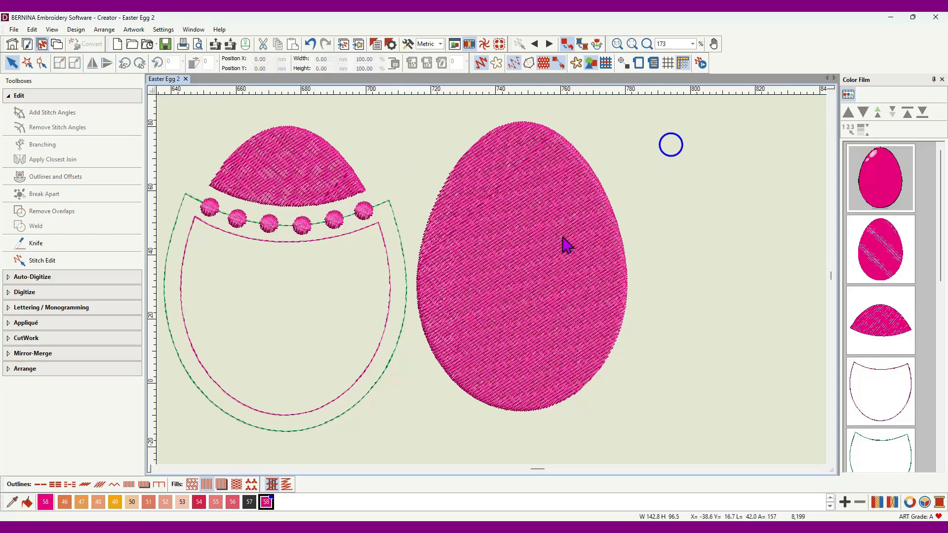
Step: Delete the outer green guide outline and create one single offset outline at -7 mm inside the lower egg piece
{"action": "left_click", "coordinate": [405, 296]}
{"action": "key", "text": "Delete"}
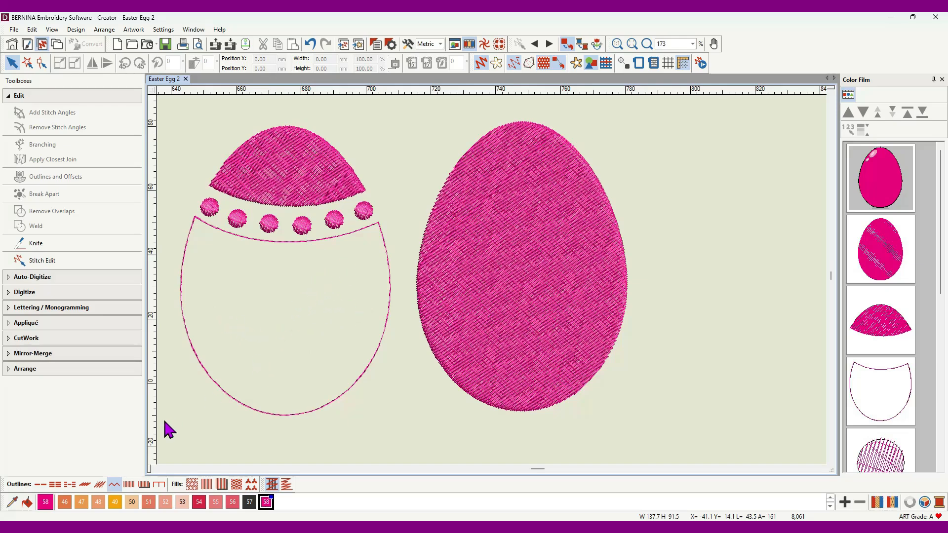
{"action": "left_click", "coordinate": [159, 485]}
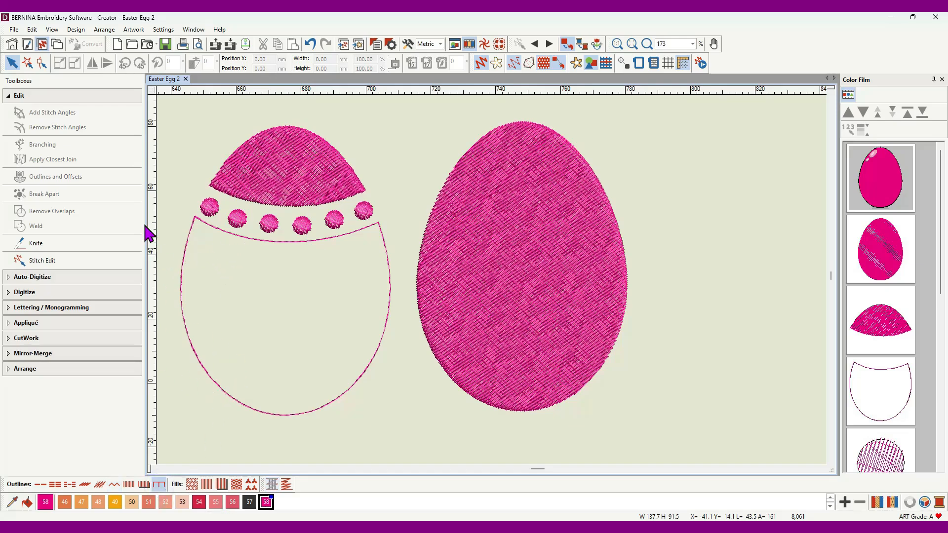
{"action": "left_click", "coordinate": [875, 387]}
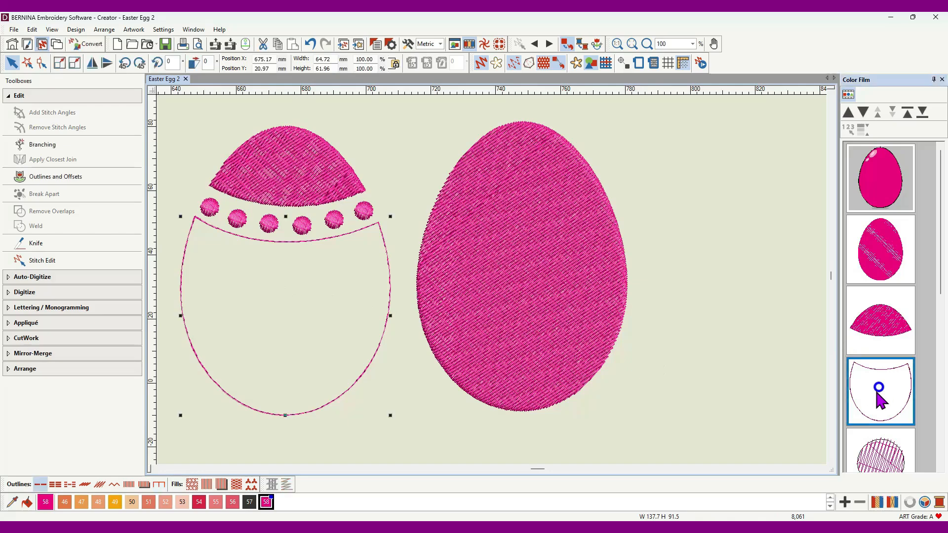
{"action": "left_click", "coordinate": [49, 177]}
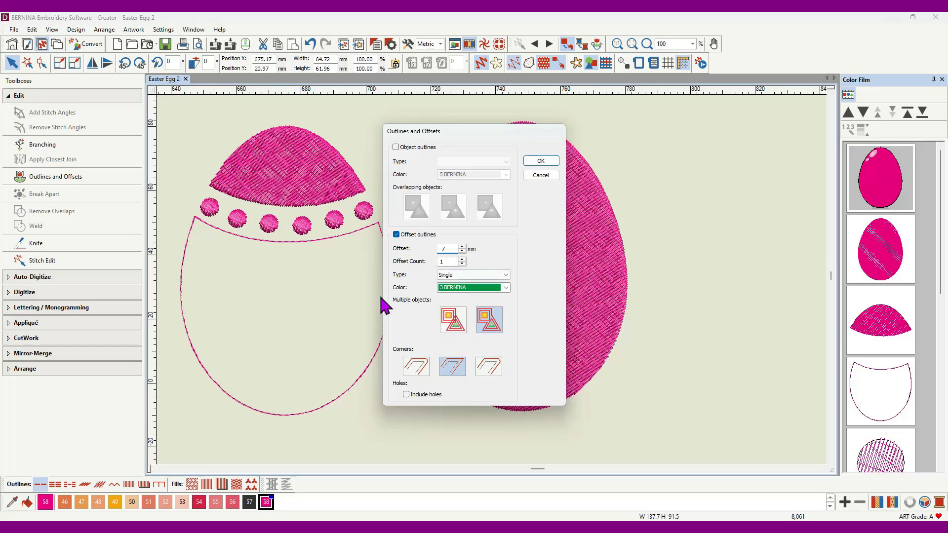
{"action": "left_click", "coordinate": [543, 162]}
{"action": "left_click", "coordinate": [337, 294]}
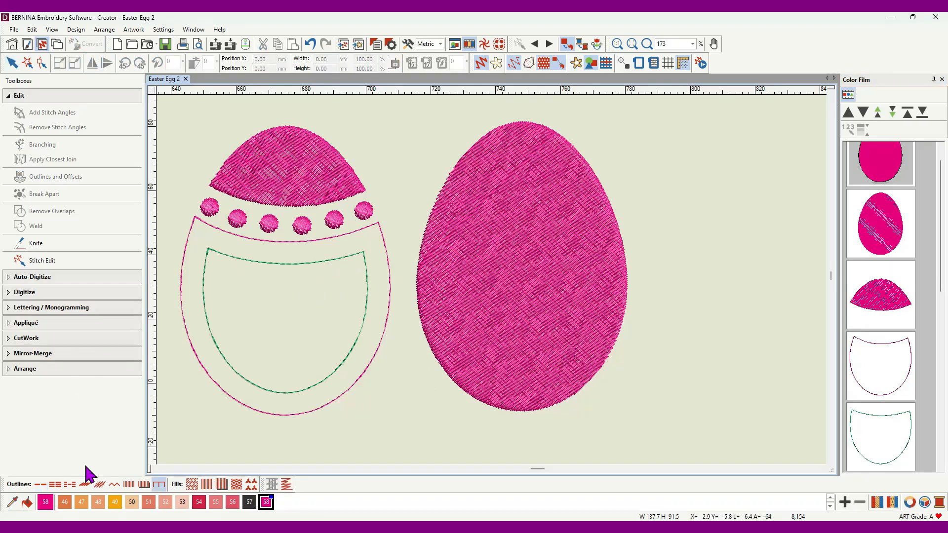
Step: Digitize an open zigzag outline curve across the lower egg piece, following the top edge of the green inner outline
{"action": "left_click", "coordinate": [114, 483]}
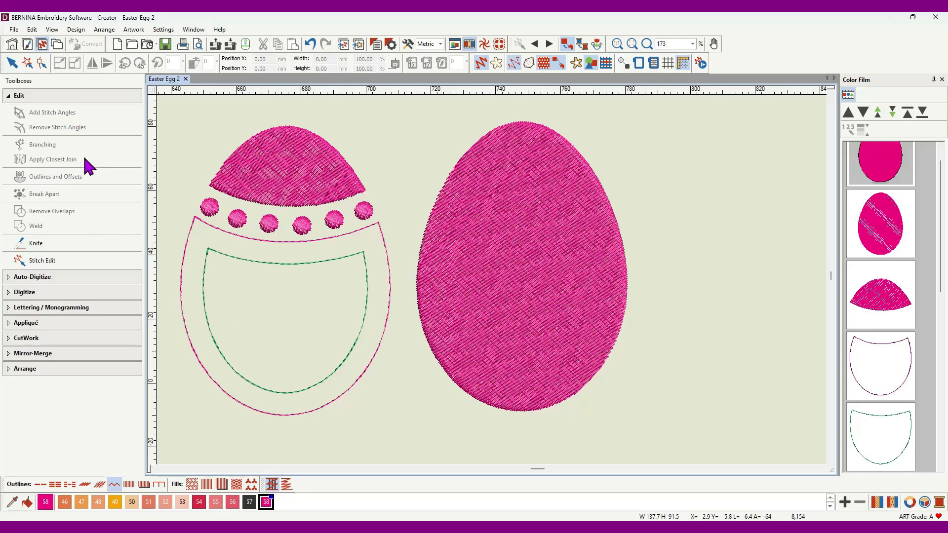
{"action": "left_click", "coordinate": [30, 292]}
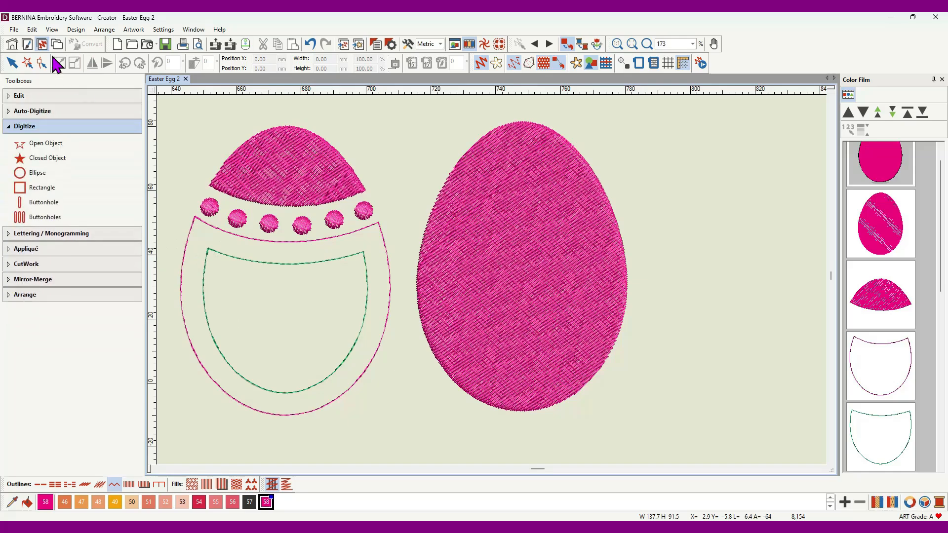
{"action": "left_click", "coordinate": [51, 144]}
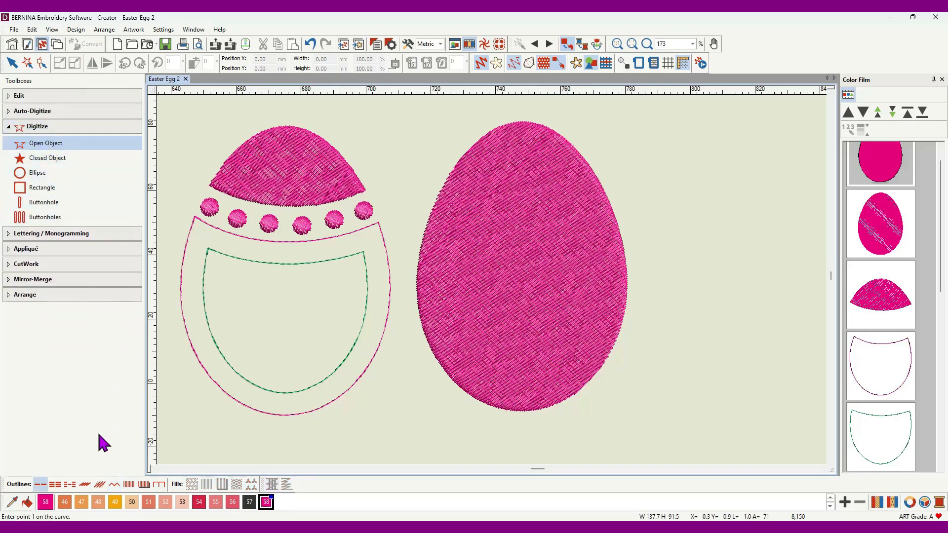
{"action": "left_click", "coordinate": [114, 485]}
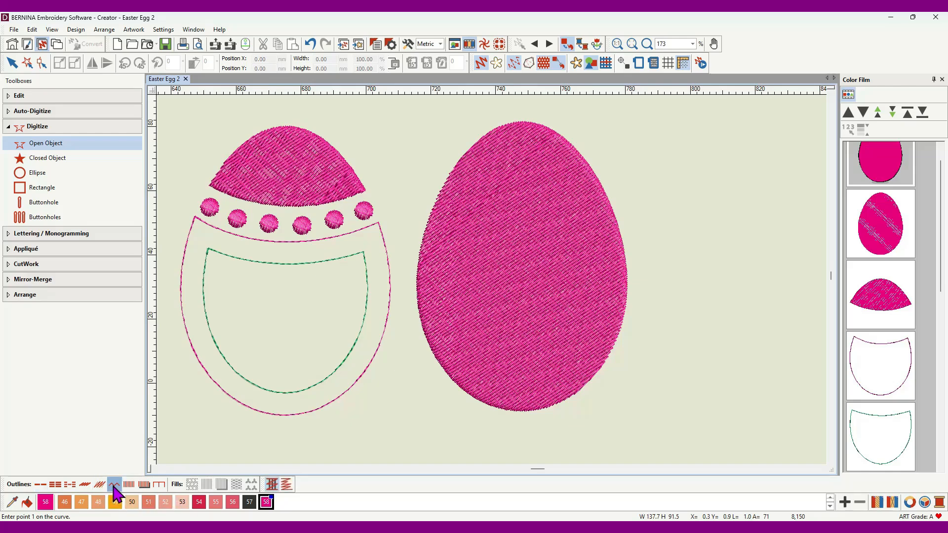
{"action": "left_click", "coordinate": [187, 239]}
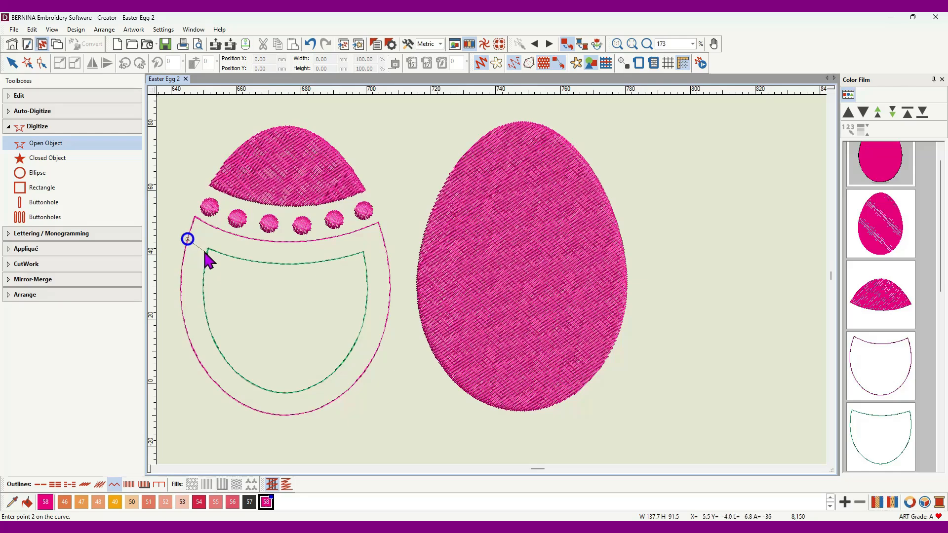
{"action": "left_click", "coordinate": [286, 264]}
{"action": "left_click", "coordinate": [340, 258]}
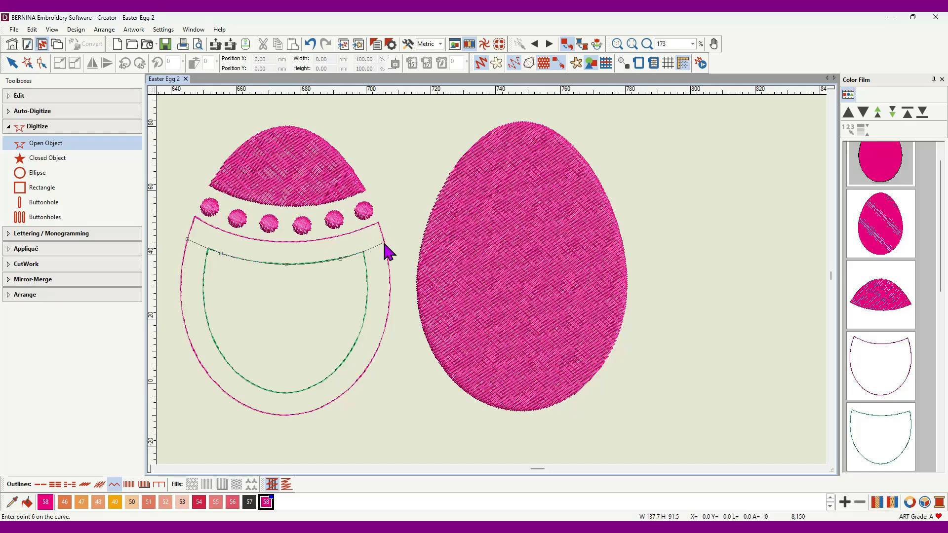
{"action": "key", "text": "Return"}
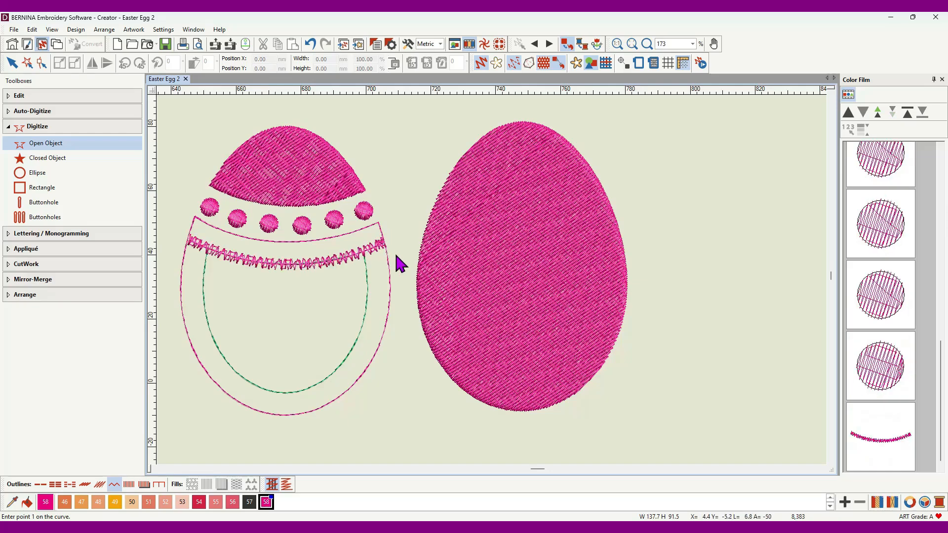
Step: Turn off the underlay of the new zigzag curve
{"action": "left_click", "coordinate": [271, 488]}
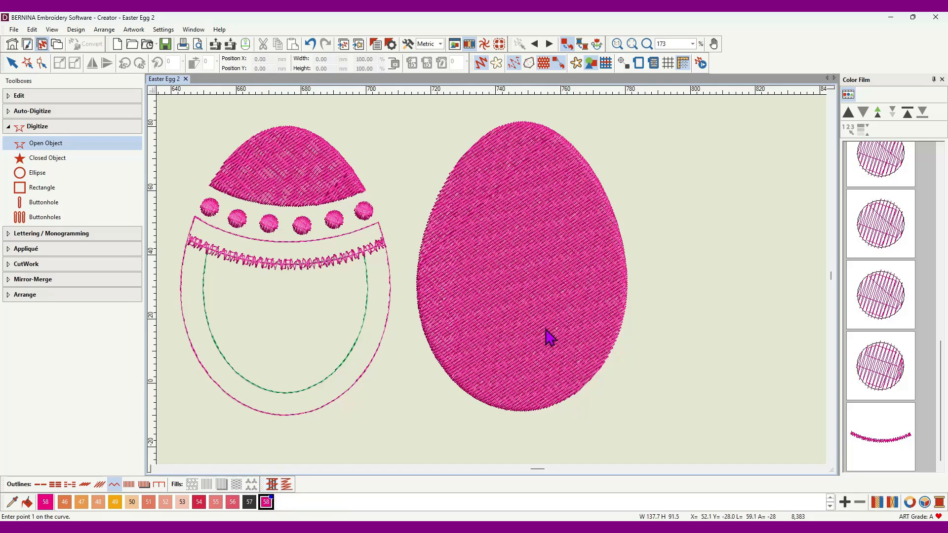
{"action": "left_click", "coordinate": [881, 425]}
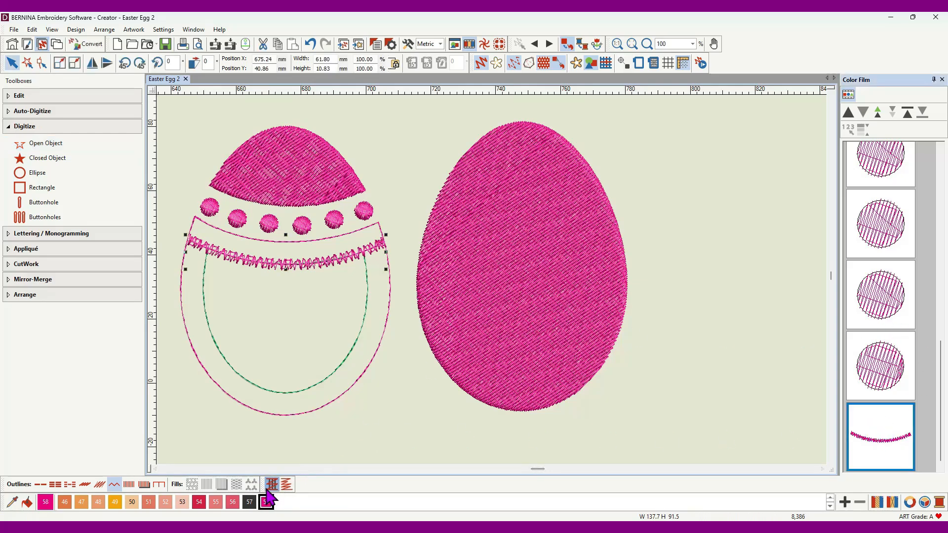
{"action": "left_click", "coordinate": [271, 487]}
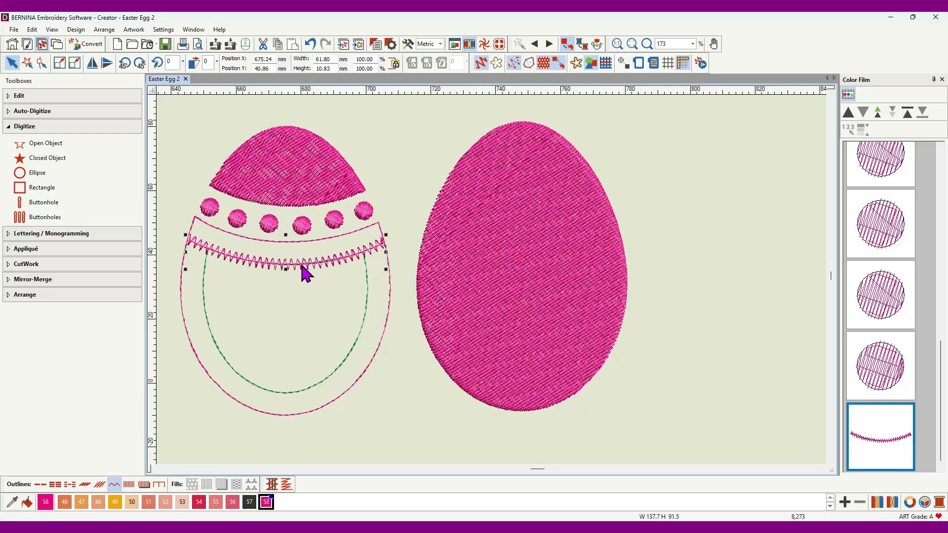
Step: Duplicate the zigzag curve five times down the lower egg piece, forming six stacked rows
{"action": "left_click_drag", "start_coordinate": [302, 270], "coordinate": [302, 293]}
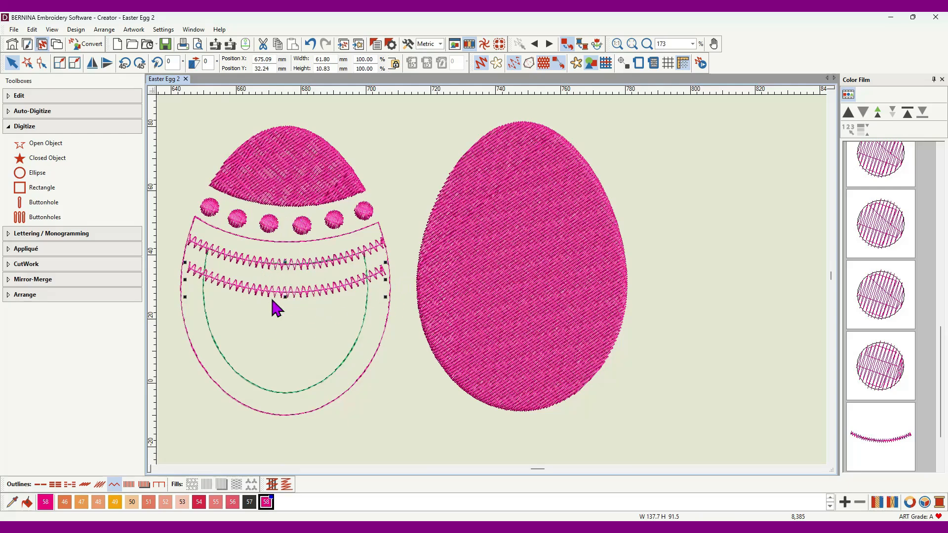
{"action": "left_click_drag", "start_coordinate": [304, 294], "coordinate": [300, 399]}
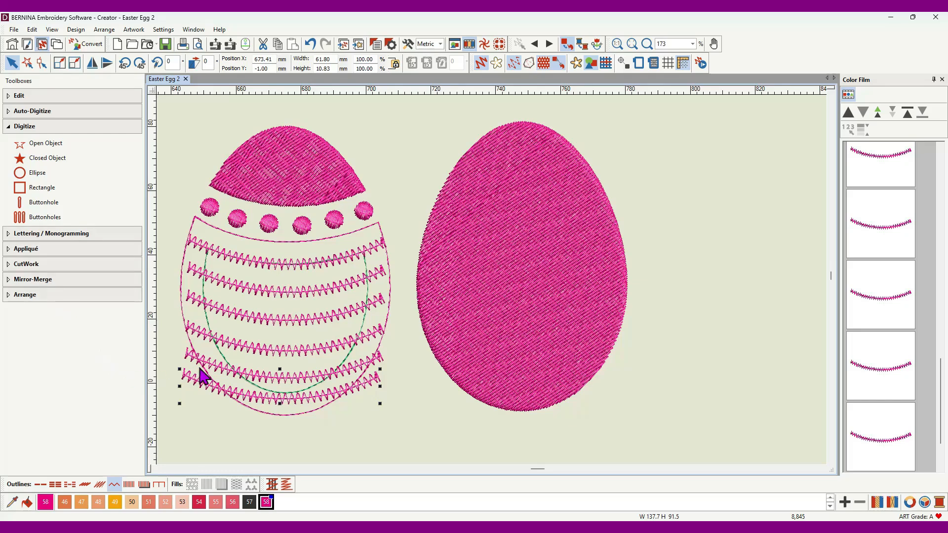
{"action": "left_click", "coordinate": [396, 187]}
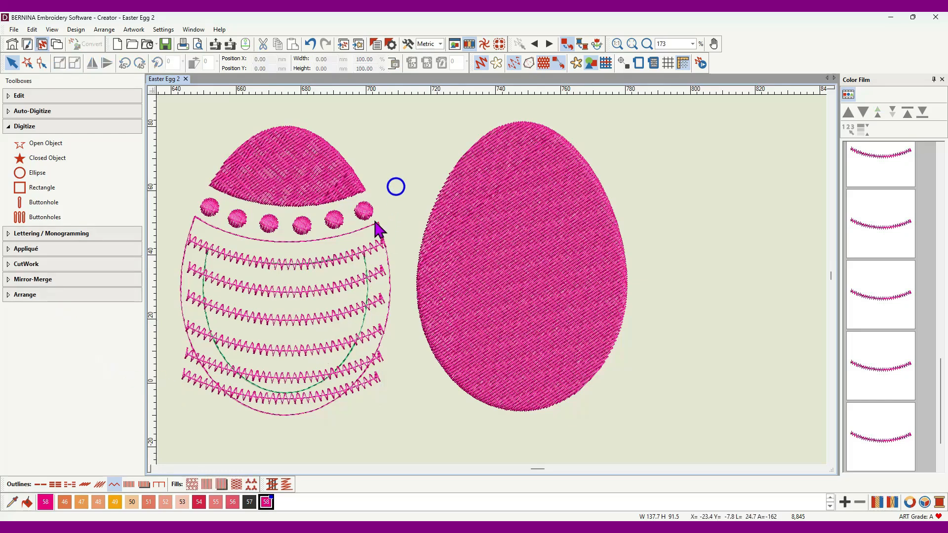
Step: Align the centers of the upper five zigzag rows vertically and space them evenly down
{"action": "left_click", "coordinate": [29, 296]}
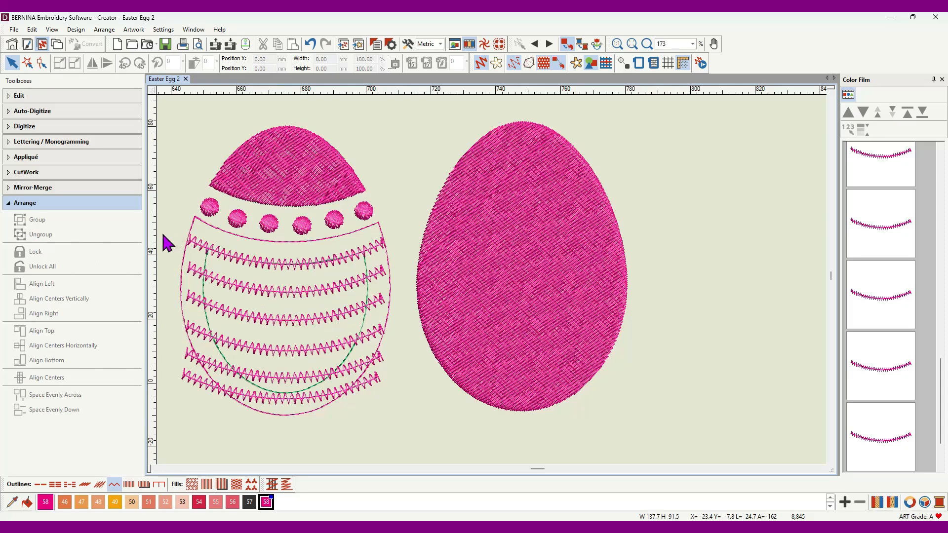
{"action": "left_click", "coordinate": [887, 454]}
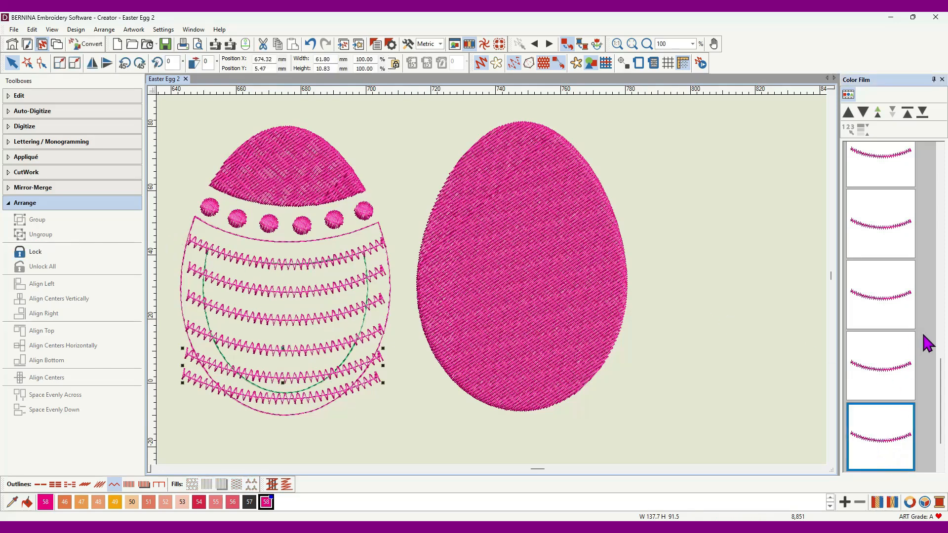
{"action": "left_click_drag", "start_coordinate": [940, 401], "coordinate": [938, 354]}
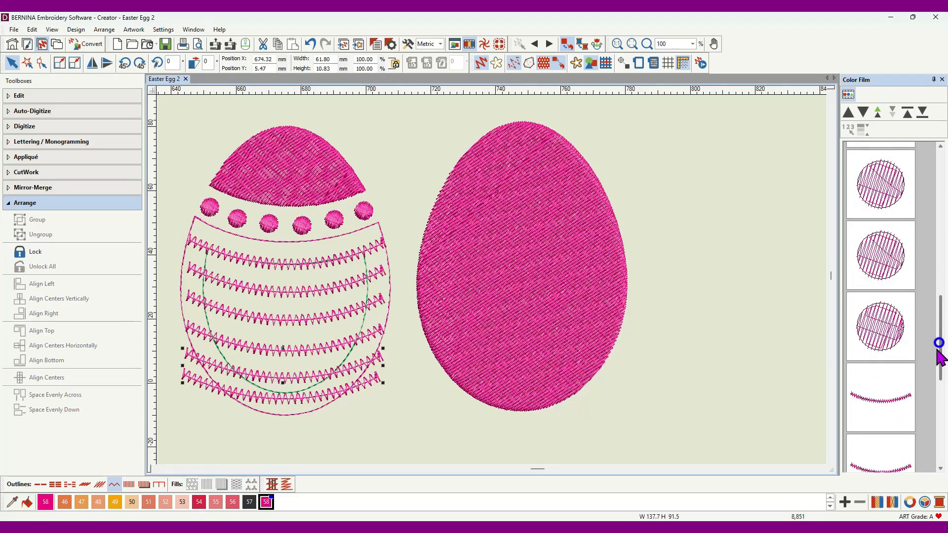
{"action": "left_click", "coordinate": [887, 403], "text": "ctrl"}
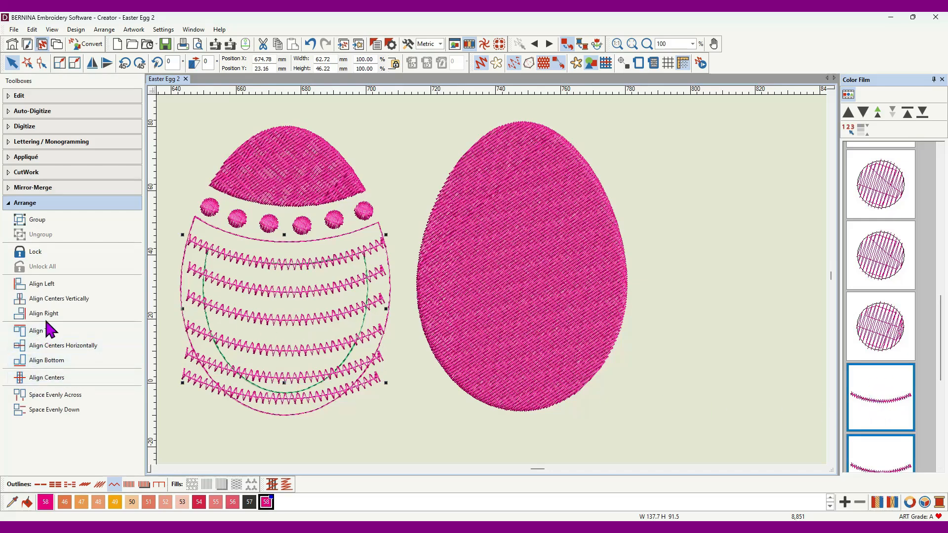
{"action": "left_click", "coordinate": [58, 299]}
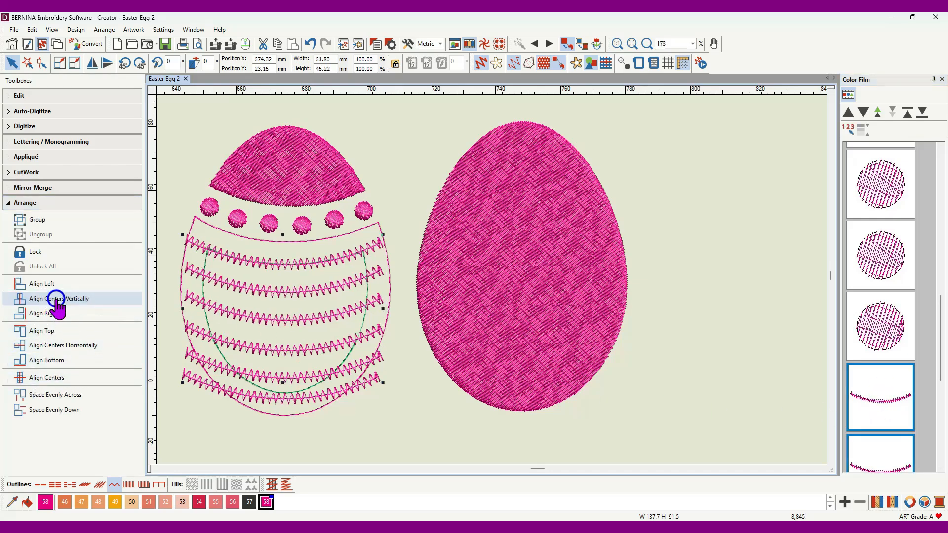
{"action": "left_click", "coordinate": [48, 411]}
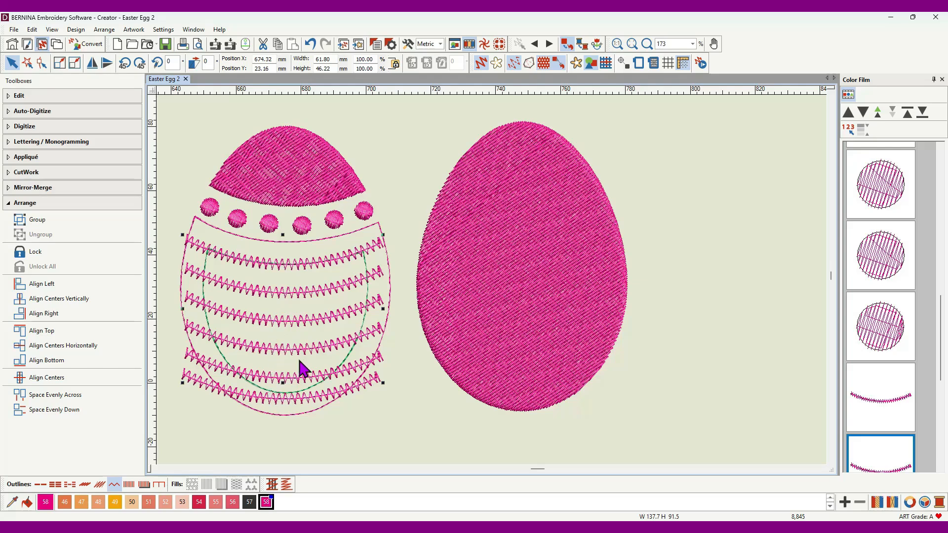
Step: Delete the green inner offset guide outline behind the zigzag rows
{"action": "scroll", "coordinate": [883, 383], "scroll_direction": "down", "scroll_amount": 5}
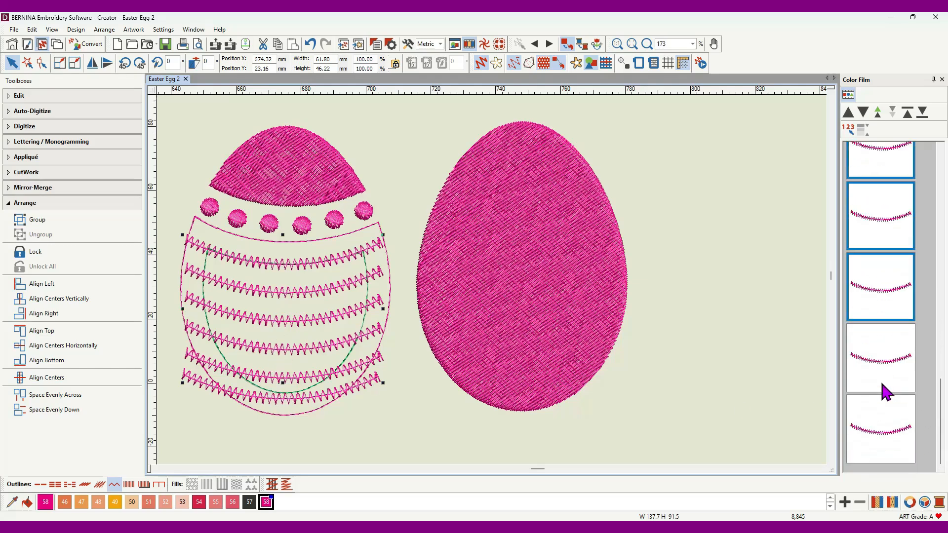
{"action": "scroll", "coordinate": [882, 384], "scroll_direction": "up", "scroll_amount": 10}
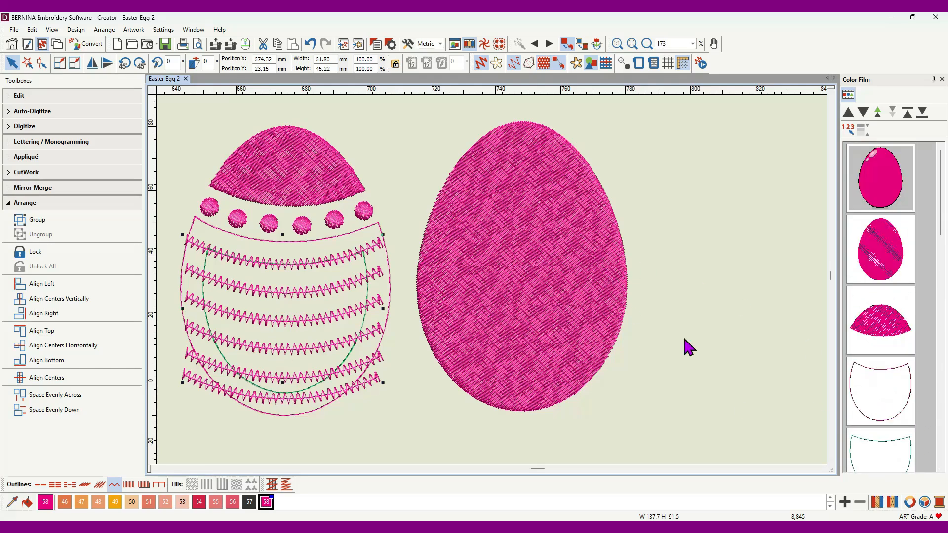
{"action": "left_click", "coordinate": [888, 447]}
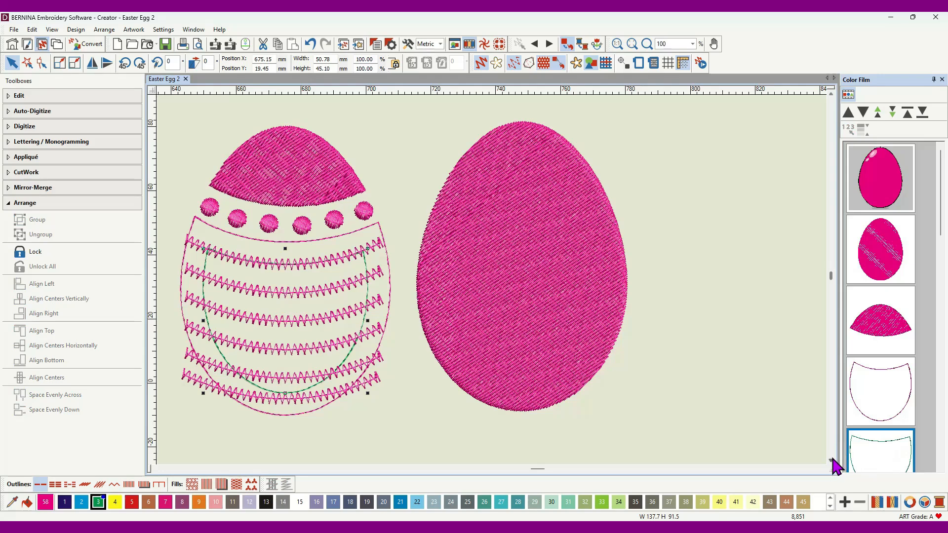
{"action": "left_click", "coordinate": [829, 455]}
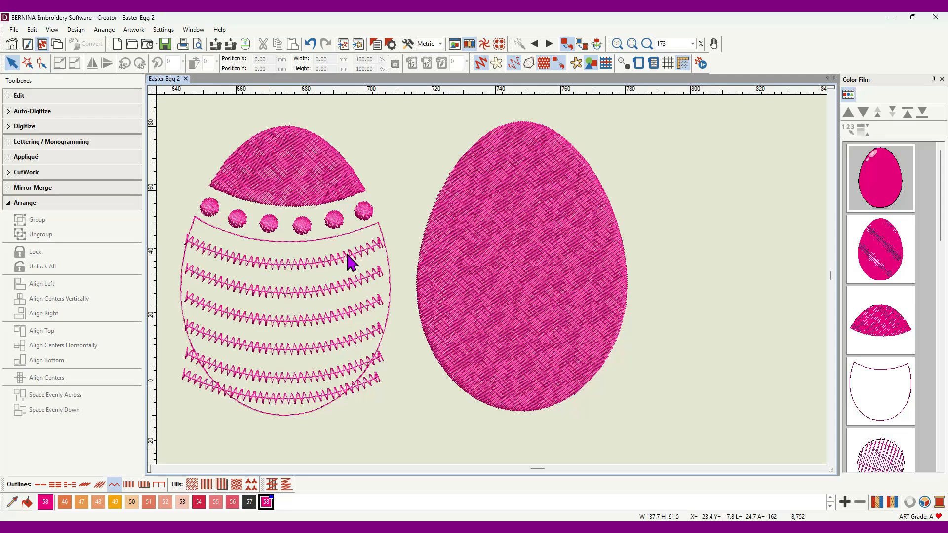
Step: Reshape the top zigzag row so both of its ends meet the outline of the lower egg piece
{"action": "left_click", "coordinate": [350, 261]}
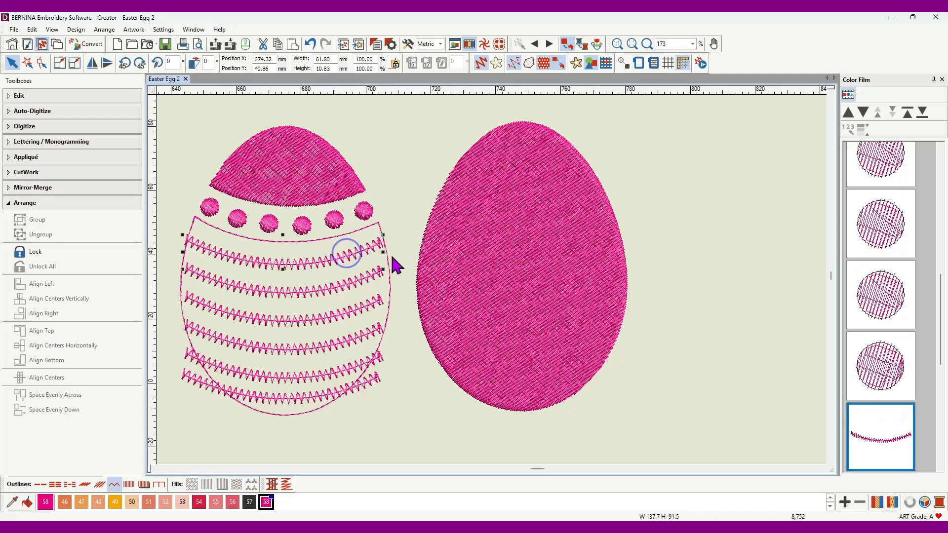
{"action": "left_click", "coordinate": [42, 63]}
{"action": "scroll", "coordinate": [302, 270], "scroll_direction": "up", "scroll_amount": 3}
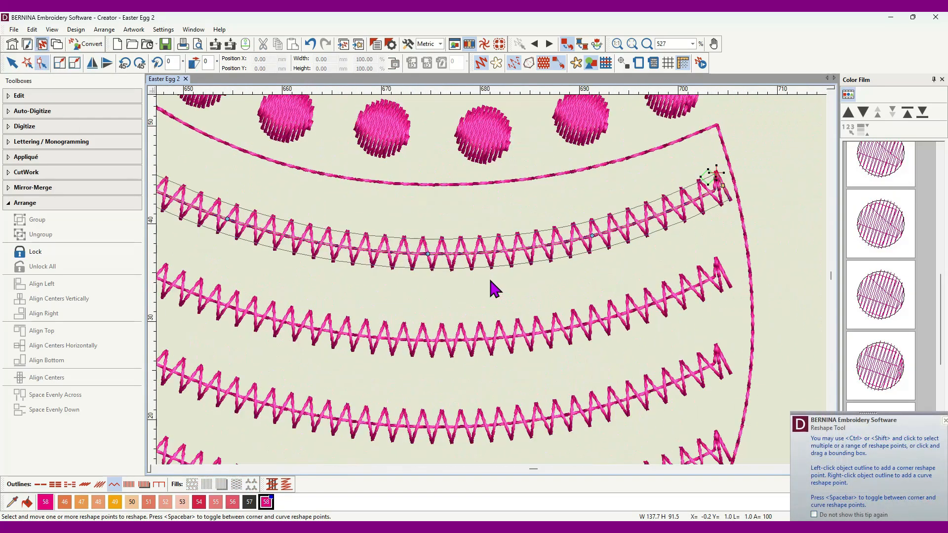
{"action": "scroll", "coordinate": [520, 295], "scroll_direction": "down", "scroll_amount": 2}
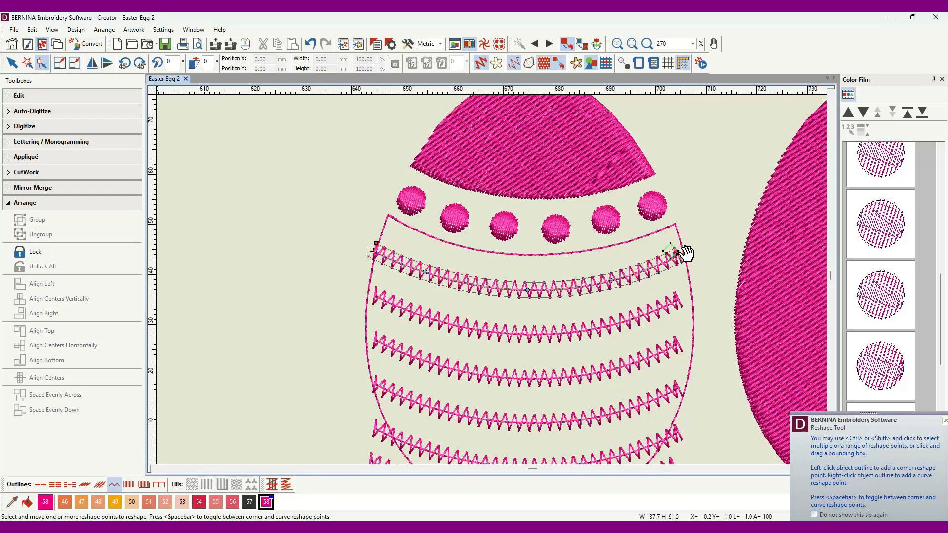
{"action": "left_click", "coordinate": [677, 254]}
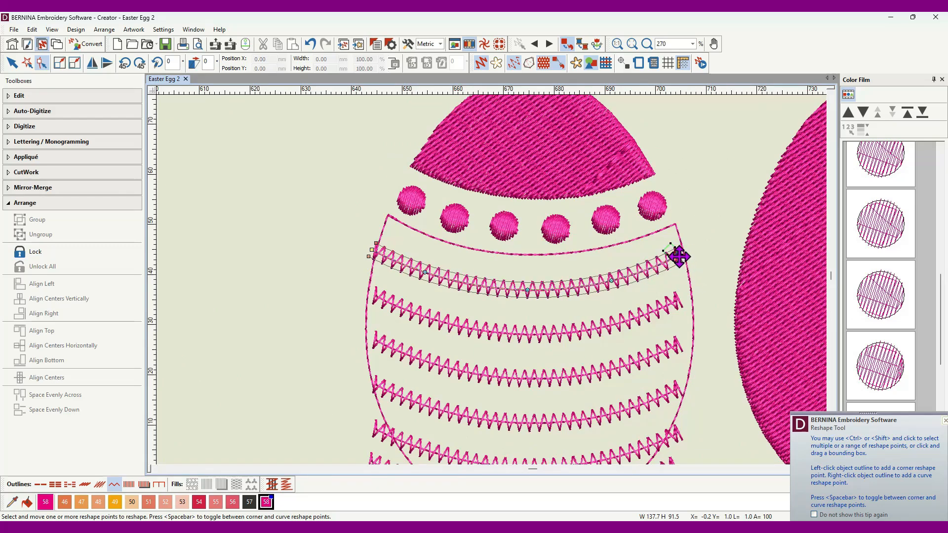
{"action": "left_click_drag", "start_coordinate": [679, 256], "coordinate": [686, 253]}
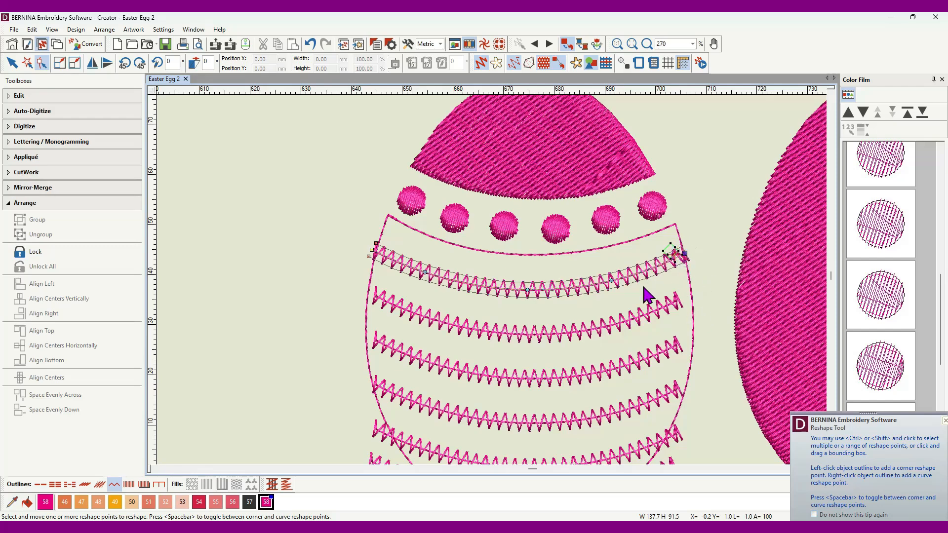
{"action": "left_click", "coordinate": [374, 250]}
{"action": "left_click_drag", "start_coordinate": [376, 251], "coordinate": [376, 251]}
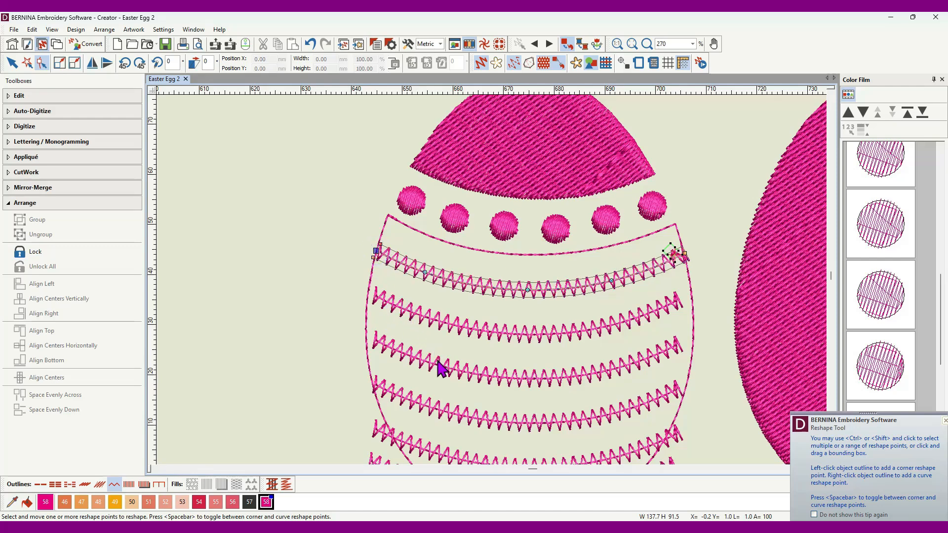
Step: Extend both ends of the second and third zigzag rows to the egg piece's side outlines
{"action": "left_click", "coordinate": [412, 321]}
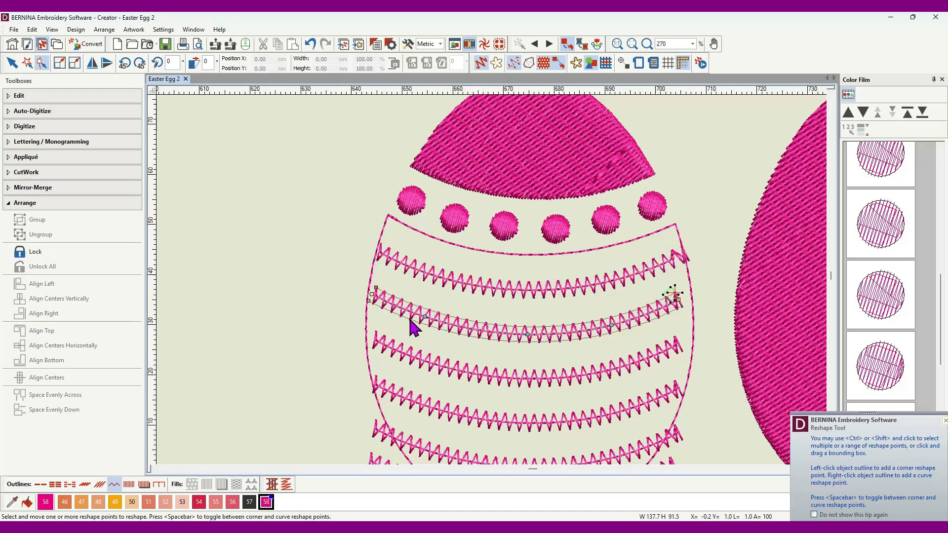
{"action": "left_click", "coordinate": [370, 293]}
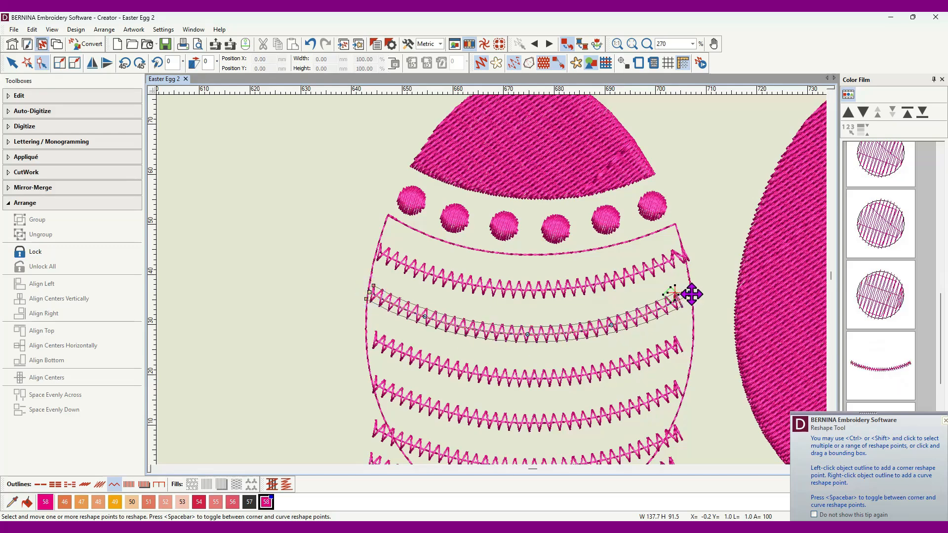
{"action": "left_click_drag", "start_coordinate": [693, 294], "coordinate": [691, 293]}
{"action": "left_click", "coordinate": [512, 374]}
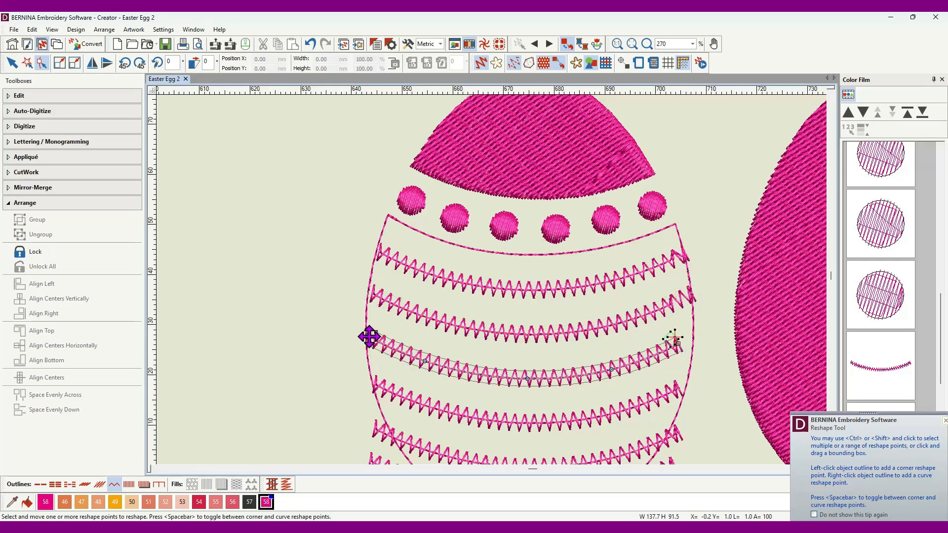
{"action": "left_click_drag", "start_coordinate": [372, 338], "coordinate": [368, 336]}
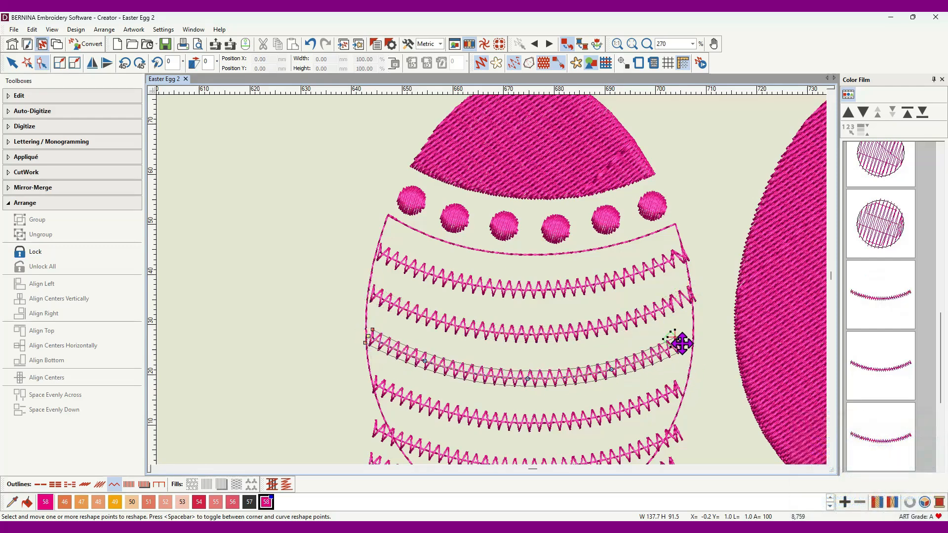
{"action": "left_click_drag", "start_coordinate": [695, 333], "coordinate": [695, 334]}
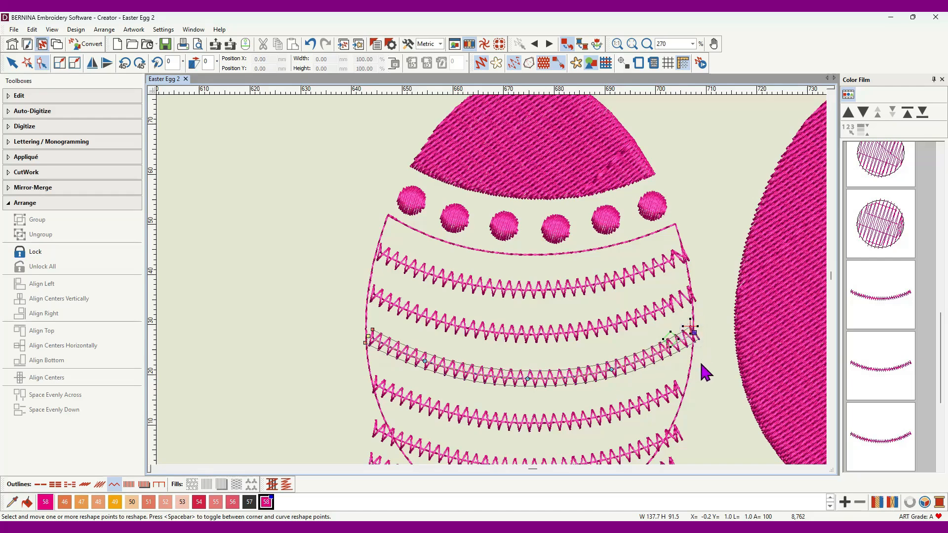
Step: Extend both ends of the fourth zigzag row to the egg piece's side outlines
{"action": "left_click", "coordinate": [412, 392]}
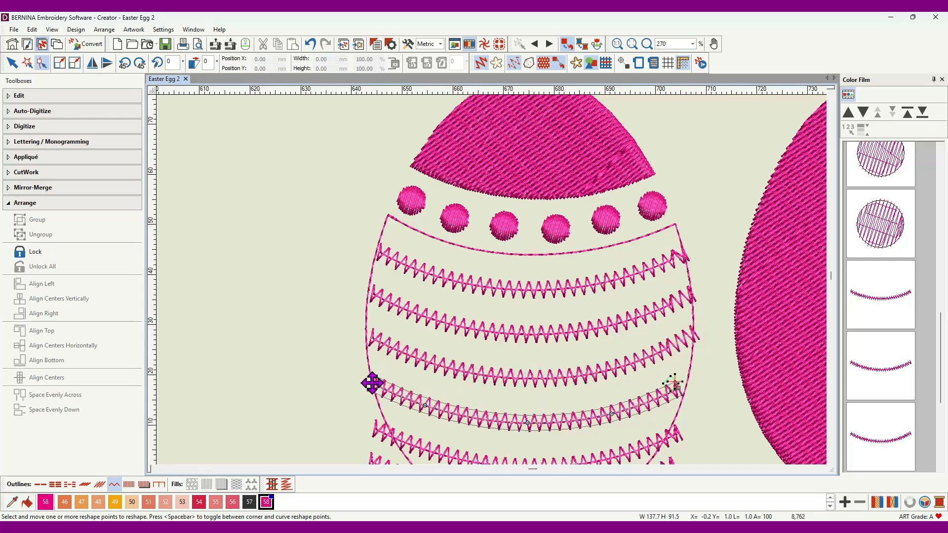
{"action": "left_click_drag", "start_coordinate": [373, 382], "coordinate": [371, 382]}
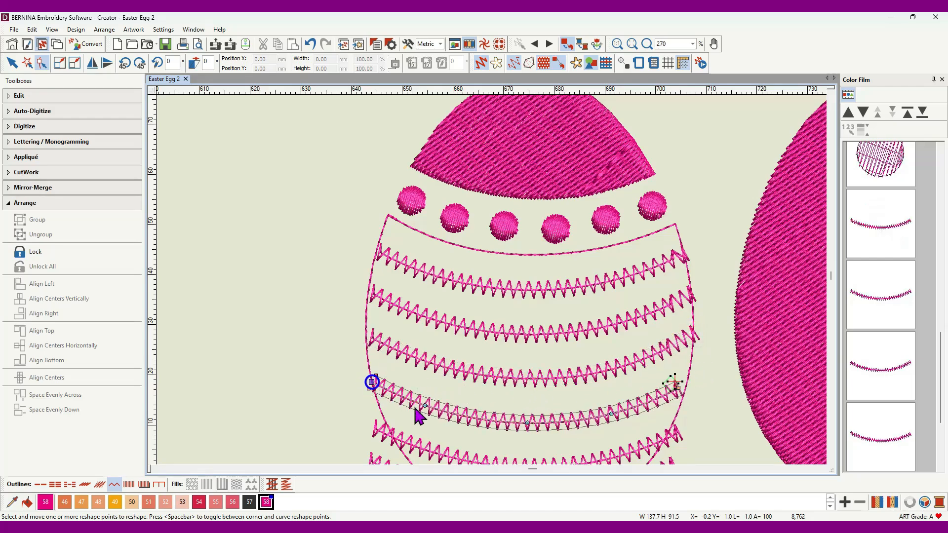
{"action": "left_click_drag", "start_coordinate": [678, 388], "coordinate": [686, 383]}
Step: Shorten both ends of the fifth zigzag row so they meet the lower egg piece's outline
{"action": "scroll", "coordinate": [553, 369], "scroll_direction": "down", "scroll_amount": 3}
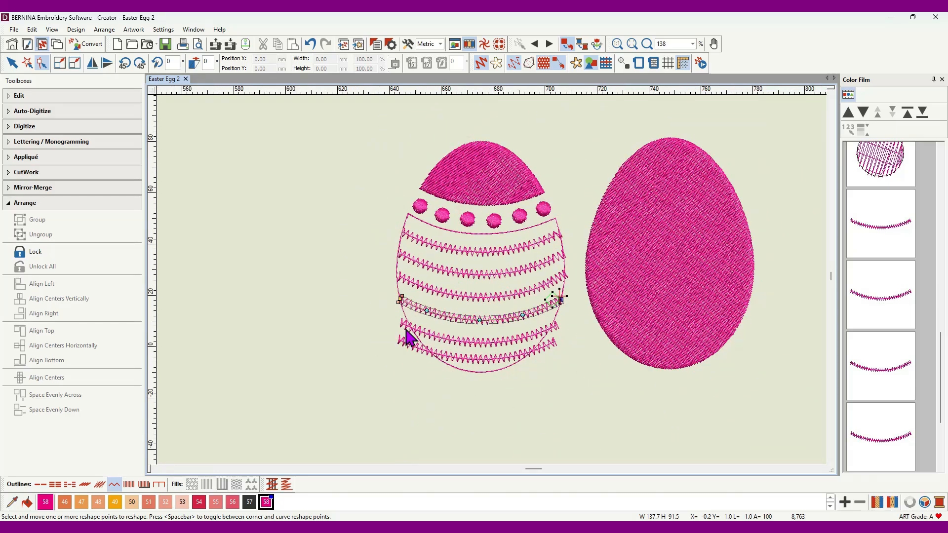
{"action": "scroll", "coordinate": [495, 288], "scroll_direction": "up", "scroll_amount": 1}
{"action": "scroll", "coordinate": [495, 288], "scroll_direction": "up", "scroll_amount": 5}
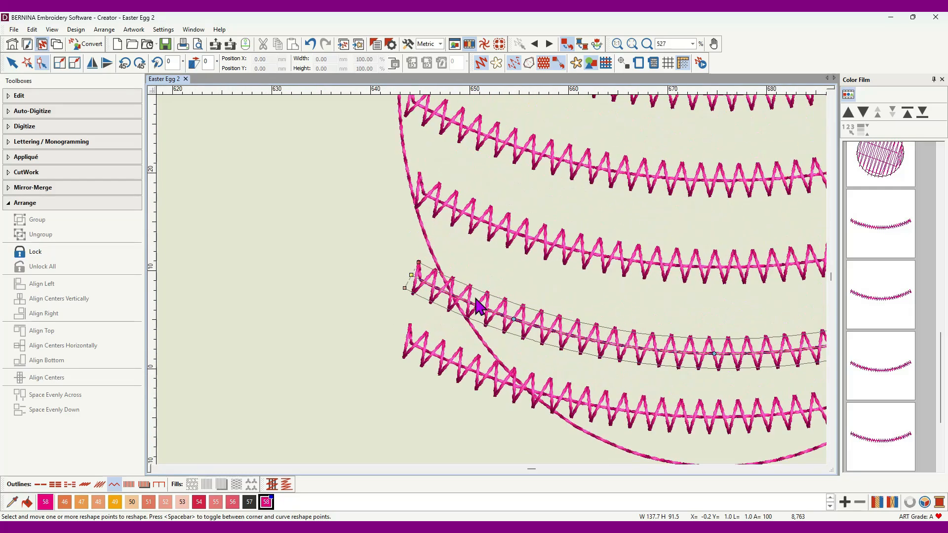
{"action": "left_click_drag", "start_coordinate": [416, 278], "coordinate": [451, 298]}
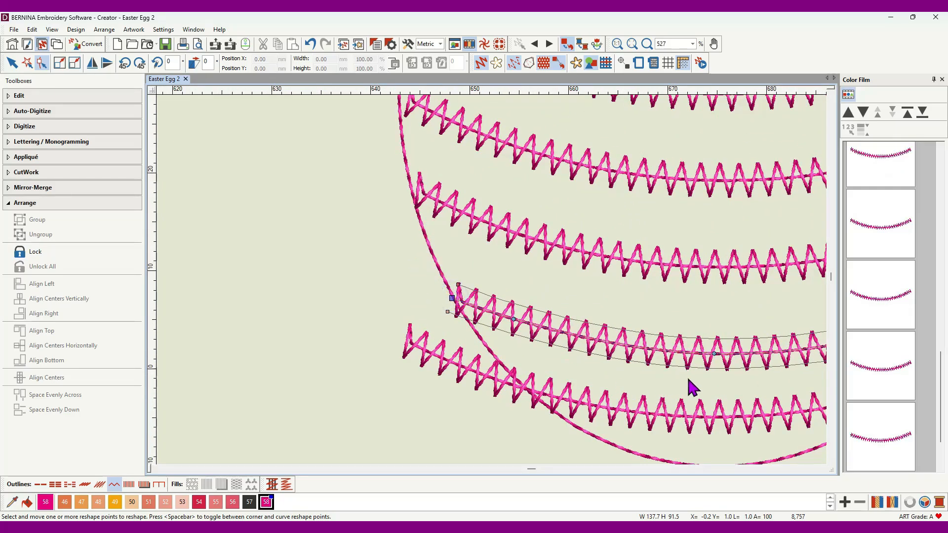
{"action": "scroll", "coordinate": [493, 286], "scroll_direction": "down", "scroll_amount": 4}
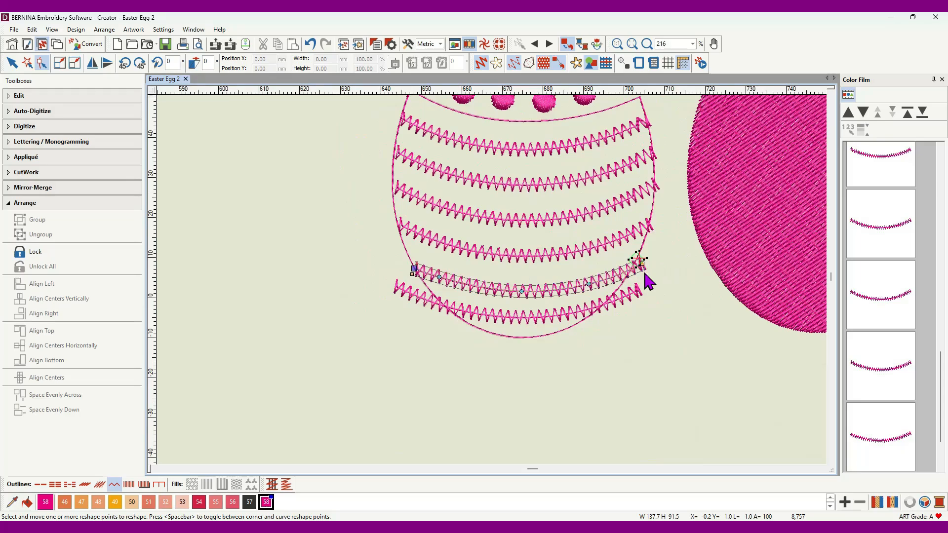
{"action": "scroll", "coordinate": [637, 269], "scroll_direction": "up", "scroll_amount": 6}
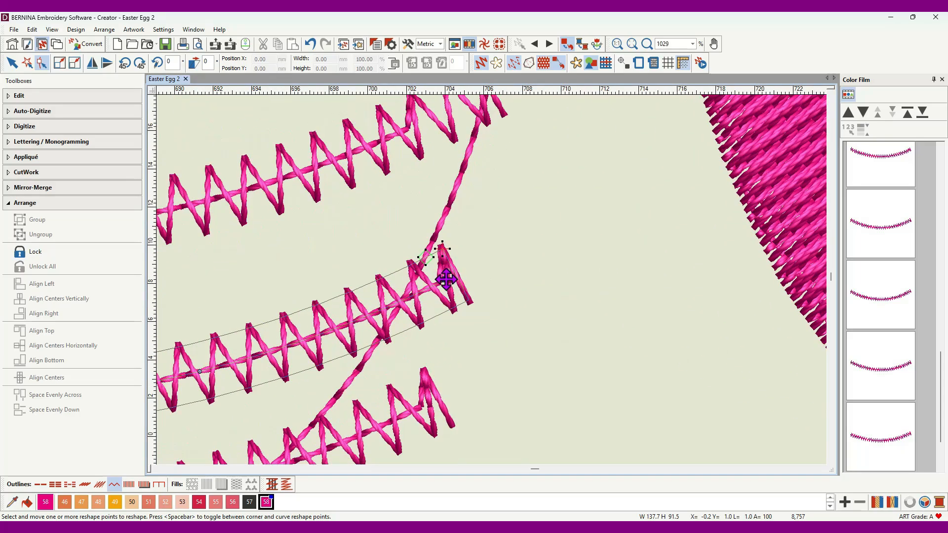
{"action": "scroll", "coordinate": [482, 328], "scroll_direction": "down", "scroll_amount": 5}
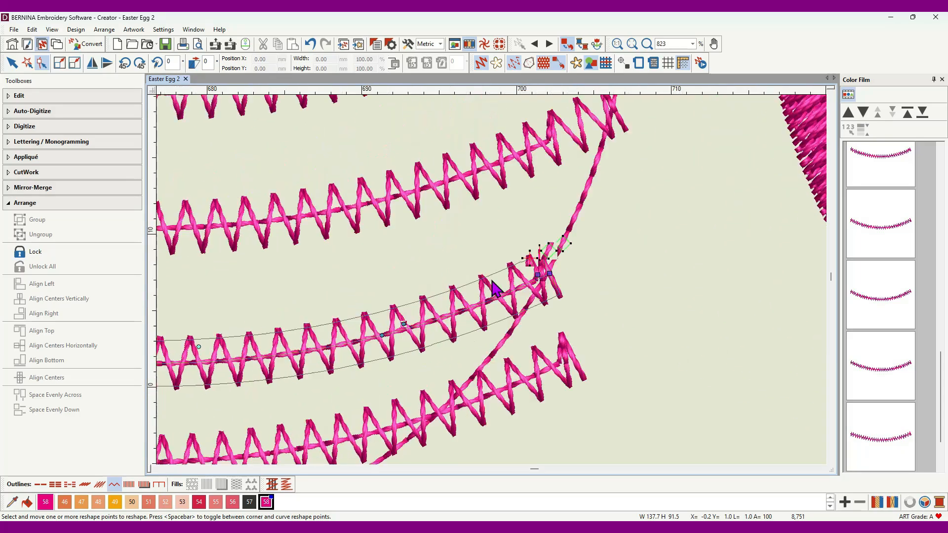
Step: Reshape the lowest zigzag row by pulling both ends inward to the egg piece's outline, and deselect it
{"action": "left_click", "coordinate": [211, 322]}
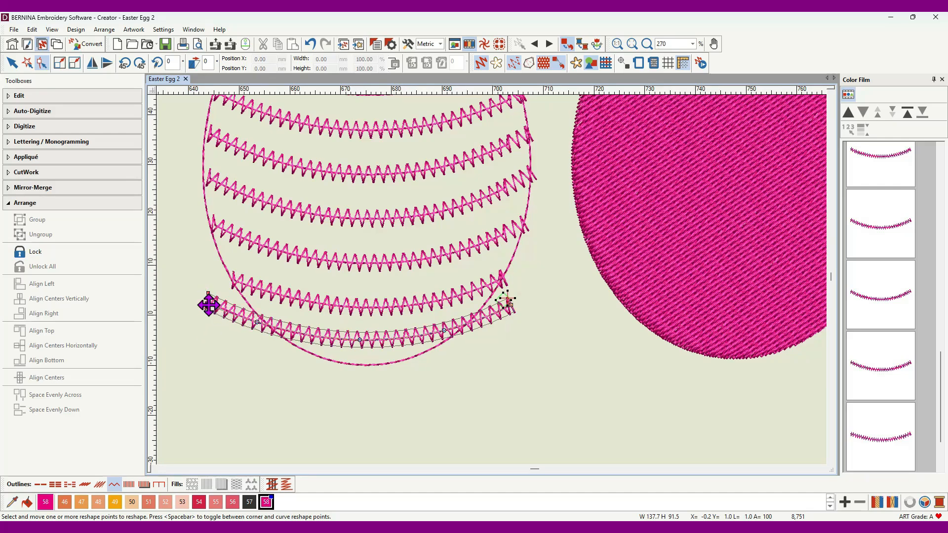
{"action": "left_click", "coordinate": [202, 300]}
{"action": "left_click", "coordinate": [257, 323]}
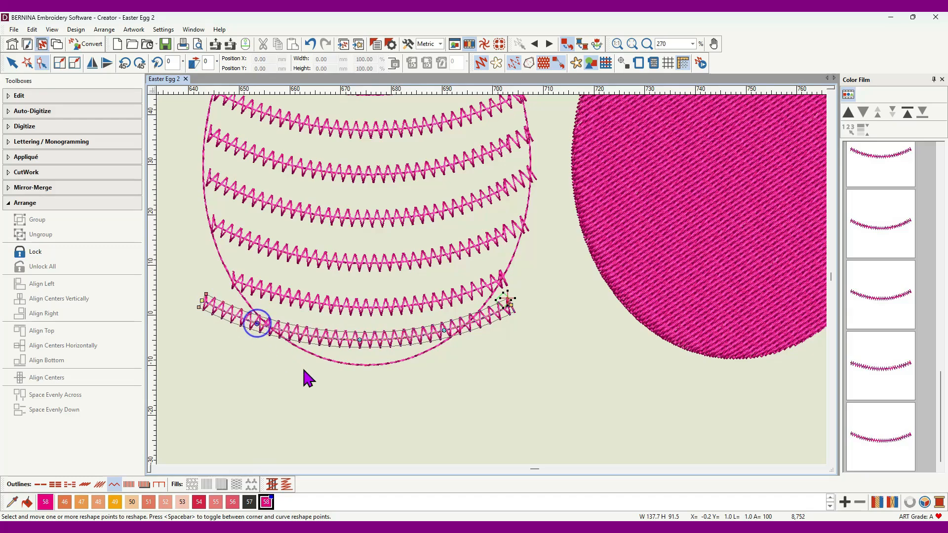
{"action": "left_click_drag", "start_coordinate": [257, 324], "coordinate": [293, 336]}
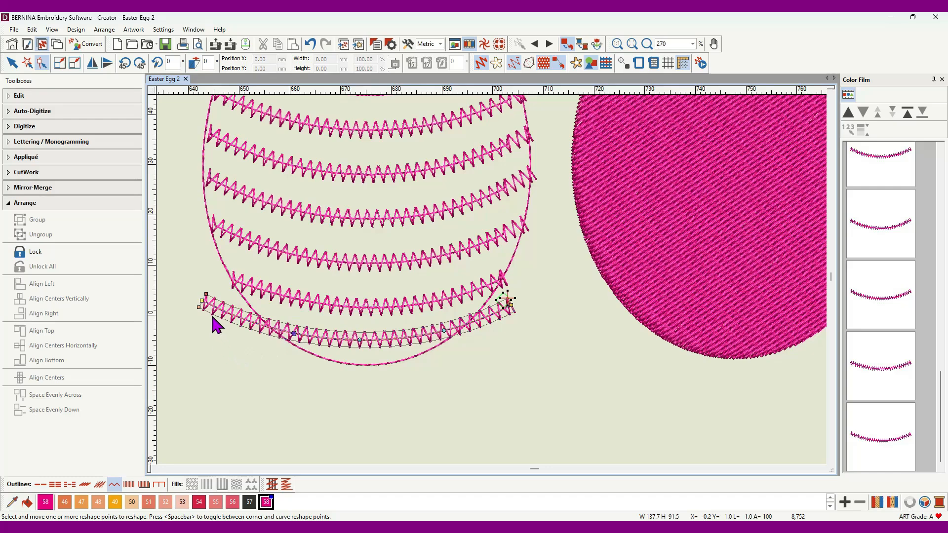
{"action": "left_click_drag", "start_coordinate": [203, 302], "coordinate": [271, 328]}
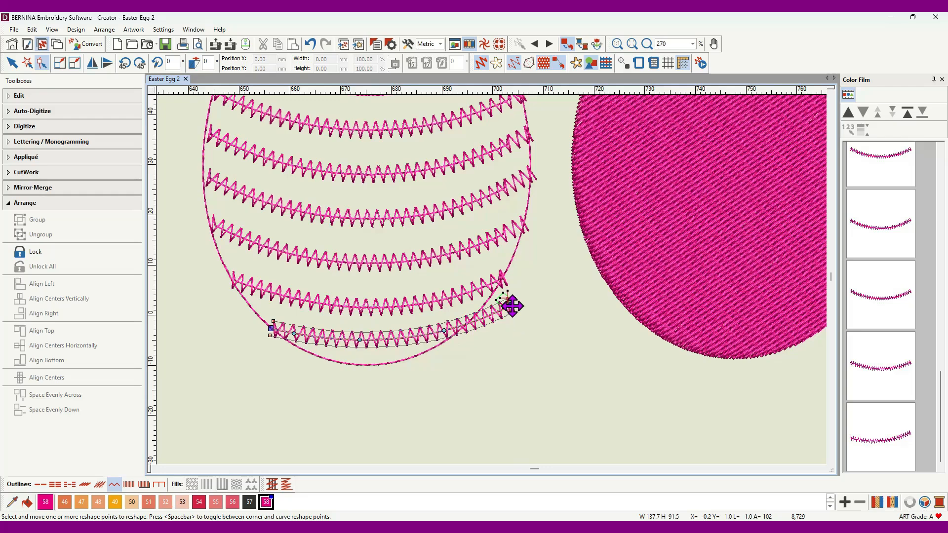
{"action": "left_click_drag", "start_coordinate": [510, 305], "coordinate": [469, 324]}
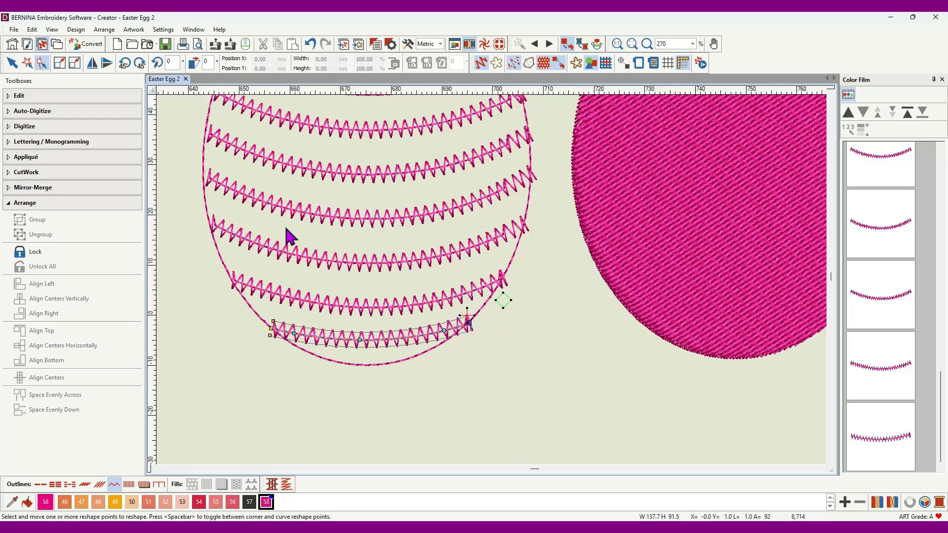
{"action": "left_click", "coordinate": [11, 63]}
{"action": "left_click", "coordinate": [511, 326]}
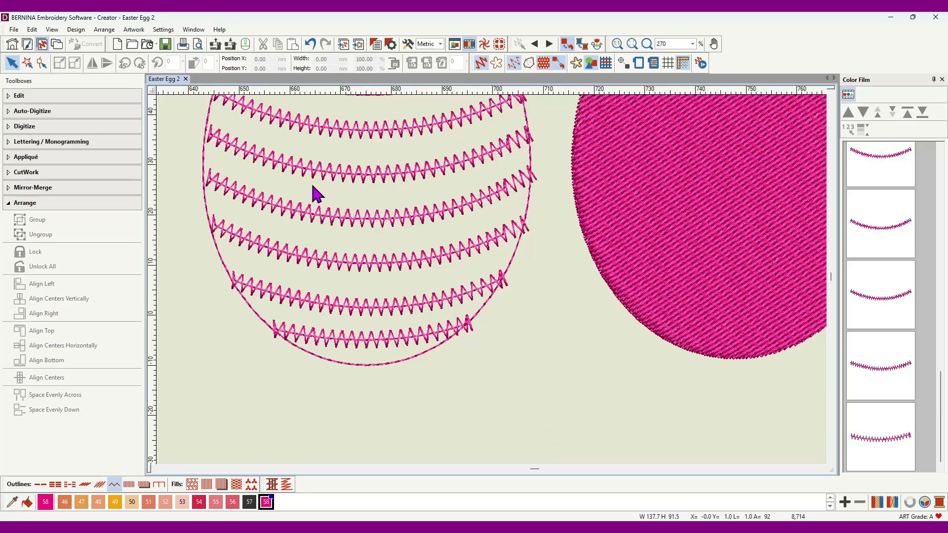
Step: Change the lower egg piece's outline to satin stitching and move it to the end of the stitching sequence
{"action": "scroll", "coordinate": [313, 194], "scroll_direction": "down", "scroll_amount": 2}
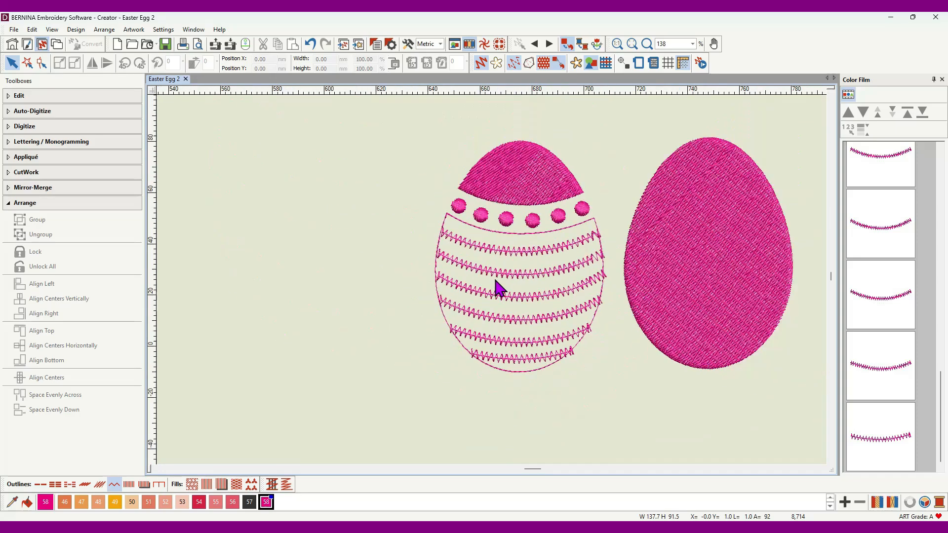
{"action": "left_click", "coordinate": [512, 235]}
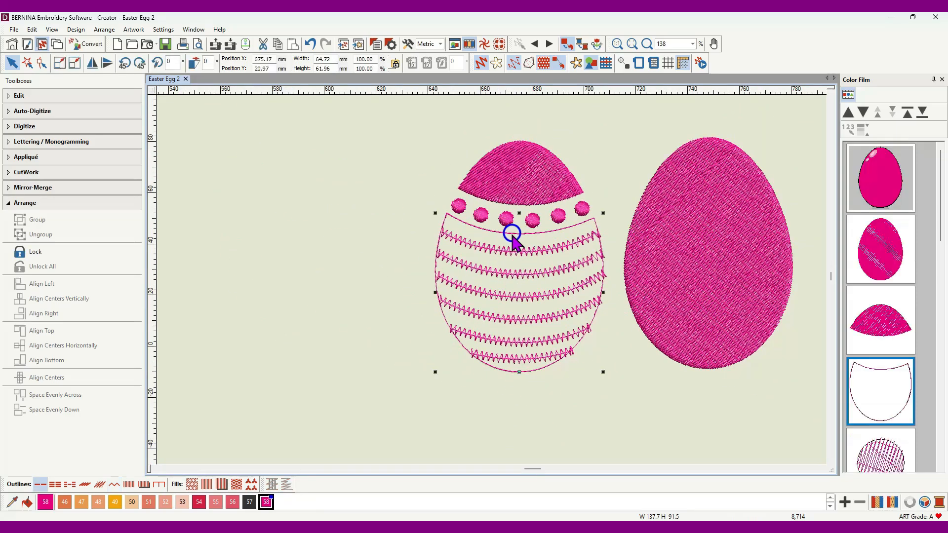
{"action": "left_click", "coordinate": [128, 483]}
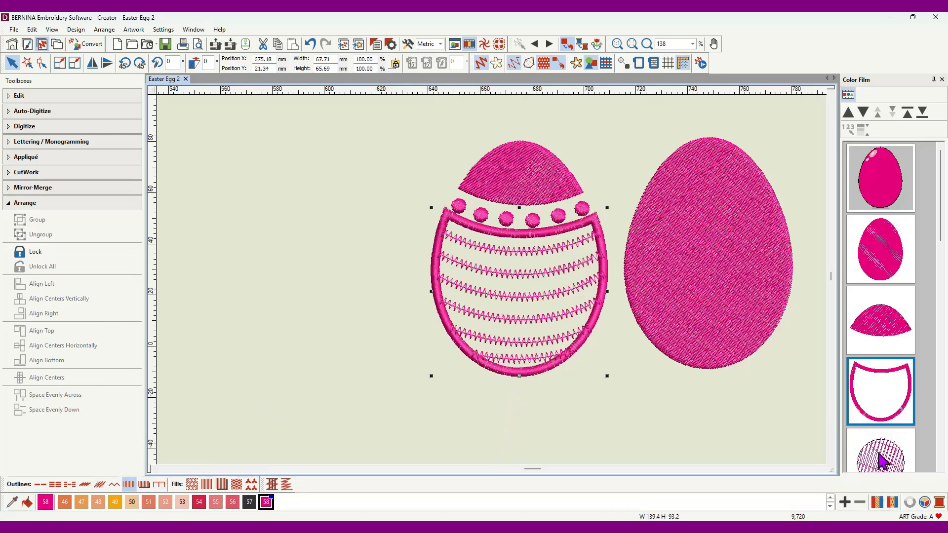
{"action": "scroll", "coordinate": [872, 437], "scroll_direction": "down", "scroll_amount": 4}
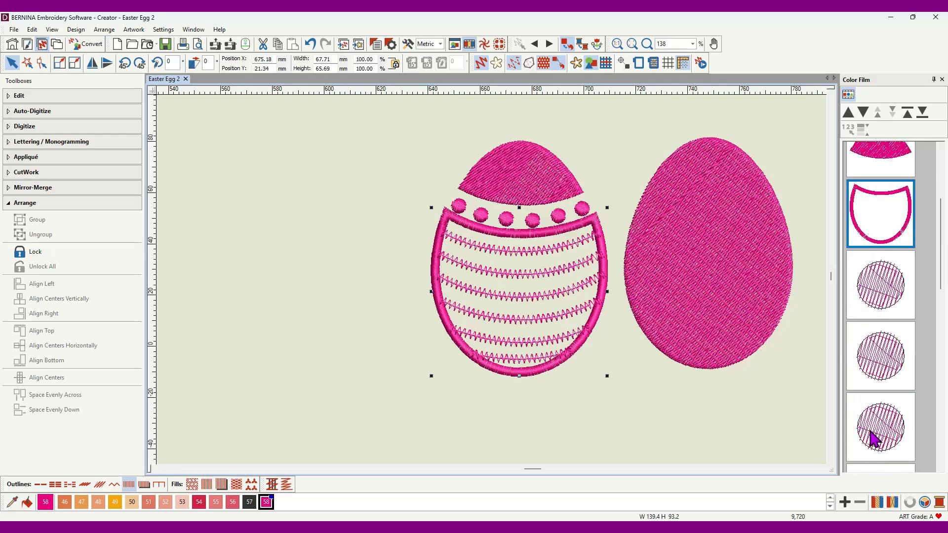
{"action": "left_click", "coordinate": [883, 187]}
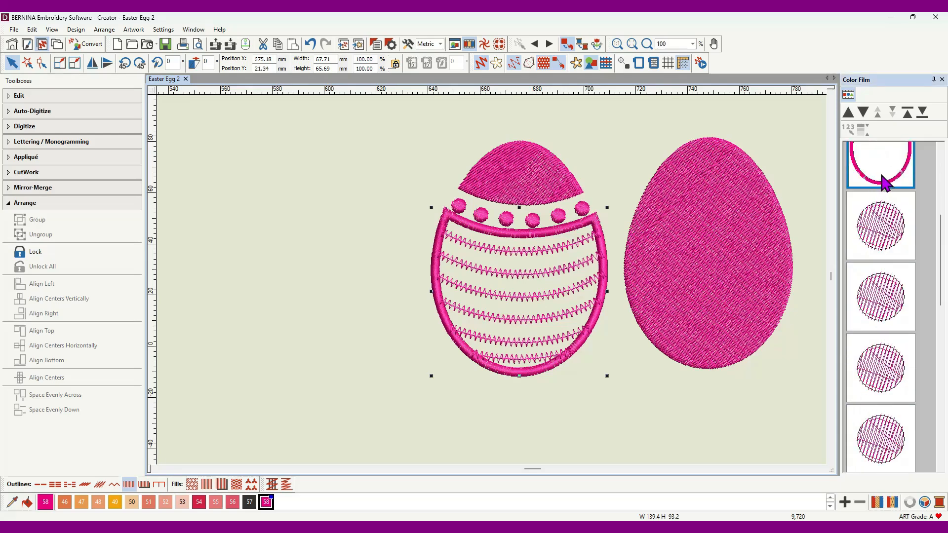
{"action": "left_click", "coordinate": [922, 112]}
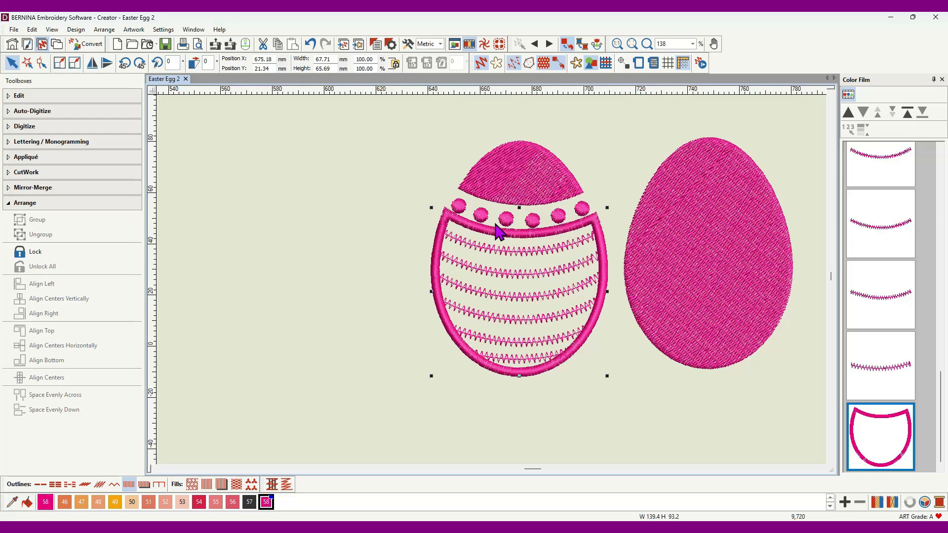
Step: Select all six circles and nudge them slightly upward, away from the satin border
{"action": "scroll", "coordinate": [891, 330], "scroll_direction": "down", "scroll_amount": 4}
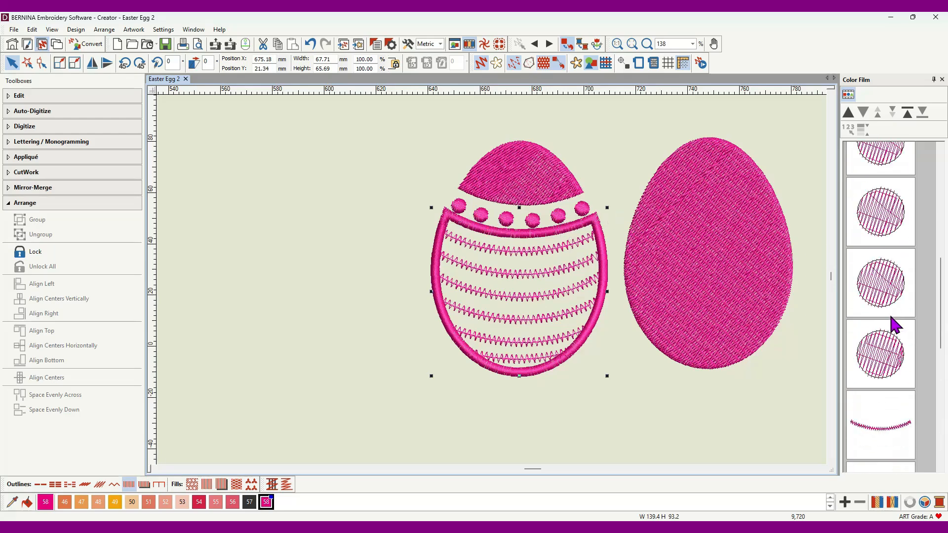
{"action": "left_click", "coordinate": [881, 194]}
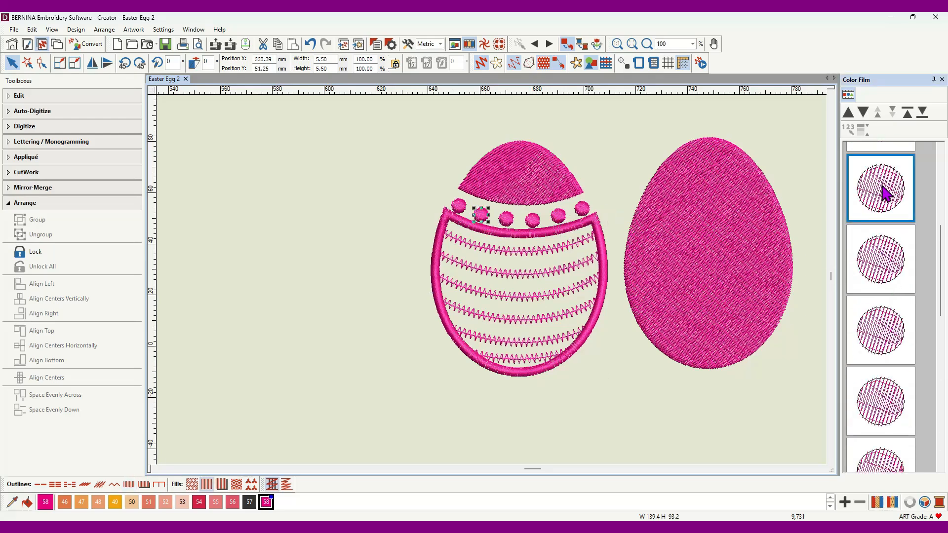
{"action": "scroll", "coordinate": [889, 194], "scroll_direction": "up", "scroll_amount": 2}
{"action": "left_click", "coordinate": [891, 233]}
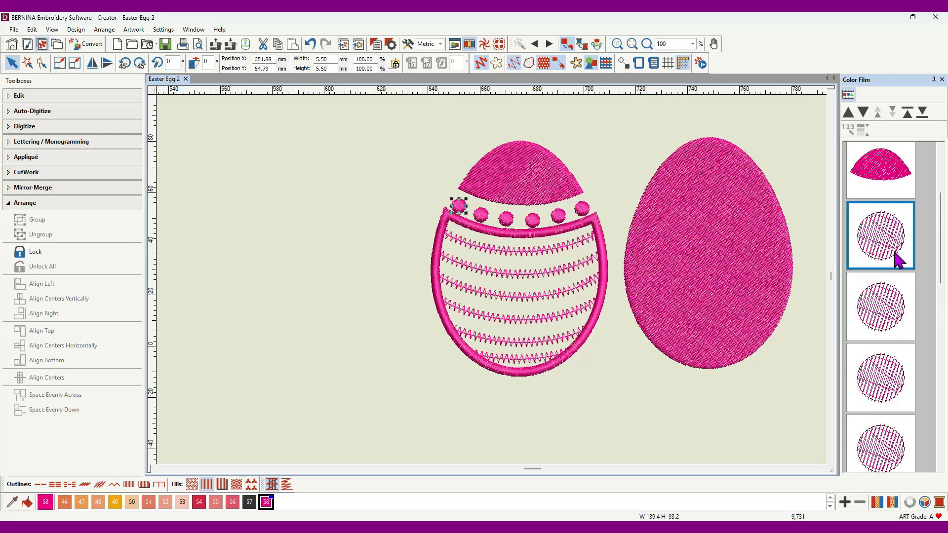
{"action": "scroll", "coordinate": [889, 256], "scroll_direction": "down", "scroll_amount": 4}
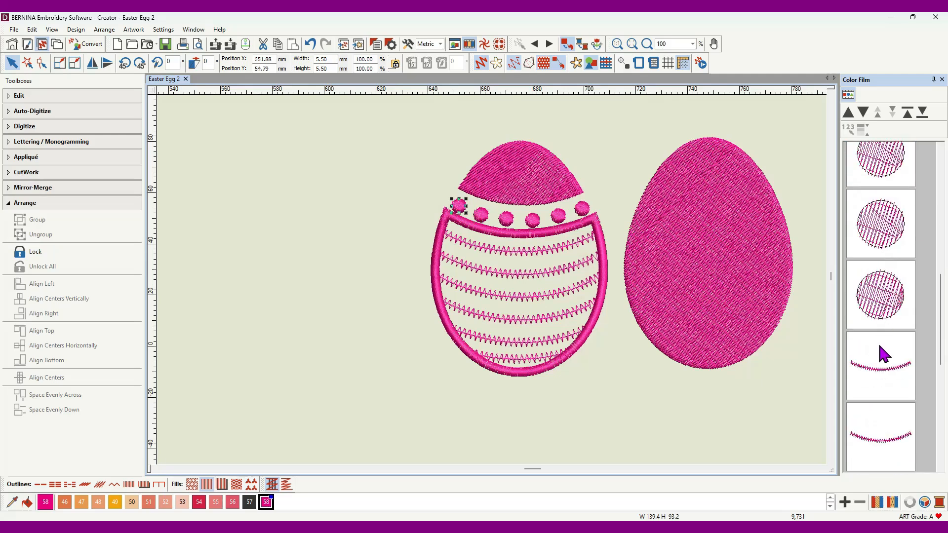
{"action": "left_click", "coordinate": [887, 310]}
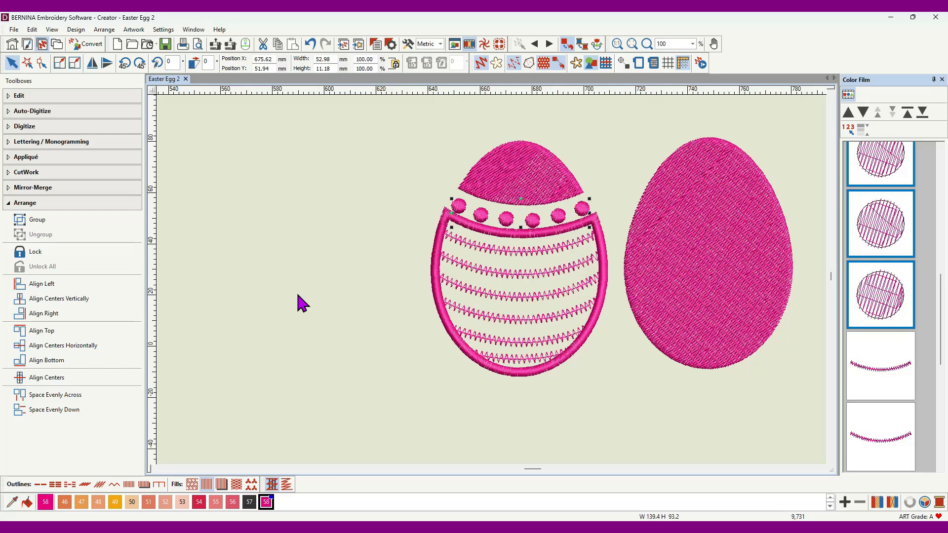
{"action": "key", "text": "Up"}
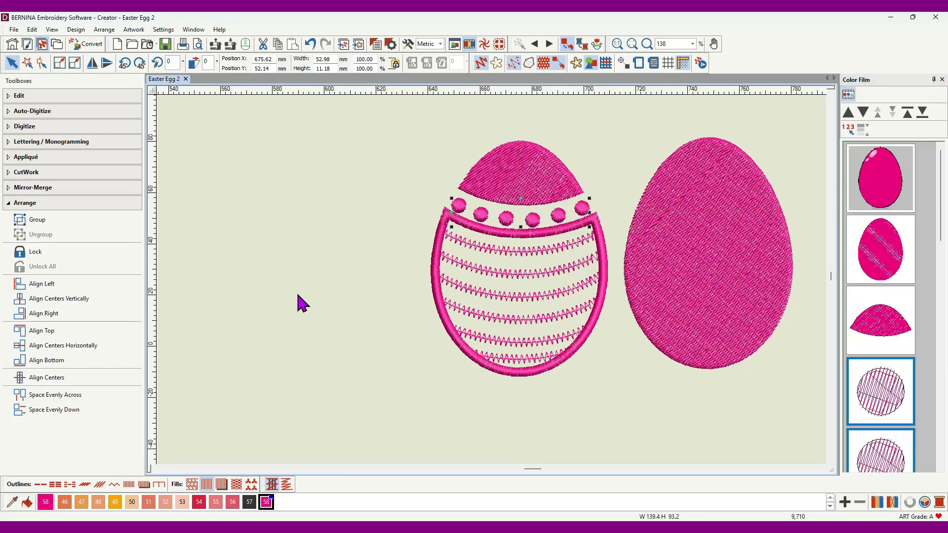
{"action": "key", "text": "Up"}
{"action": "key", "text": "Up"}
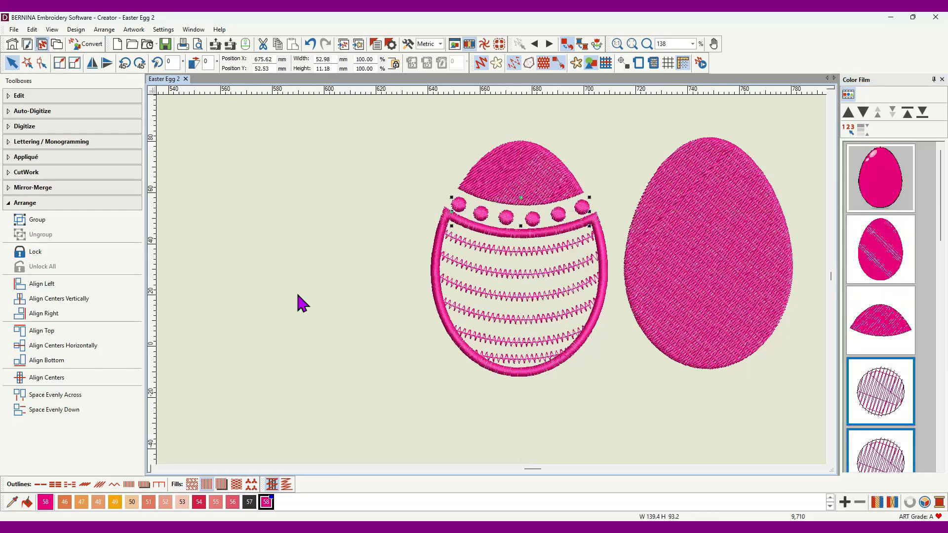
{"action": "key", "text": "Up"}
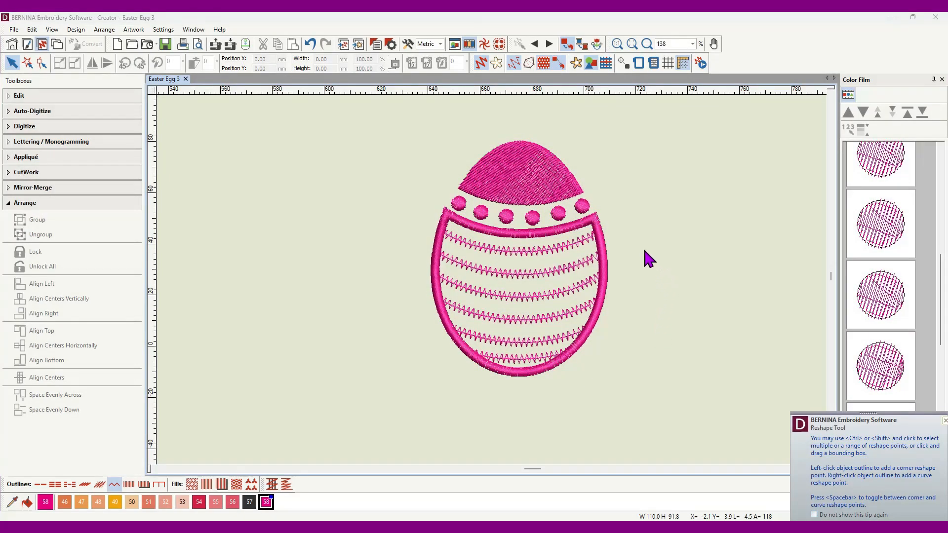
Step: Move the top zigzag row's start point to its left end and check the stitch path with the artistic view off
{"action": "left_click", "coordinate": [547, 252]}
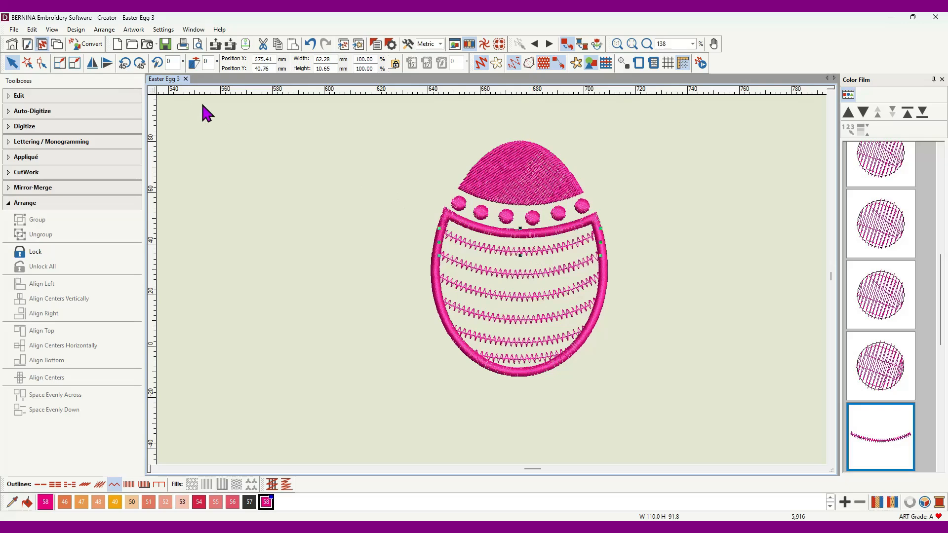
{"action": "left_click", "coordinate": [42, 62]}
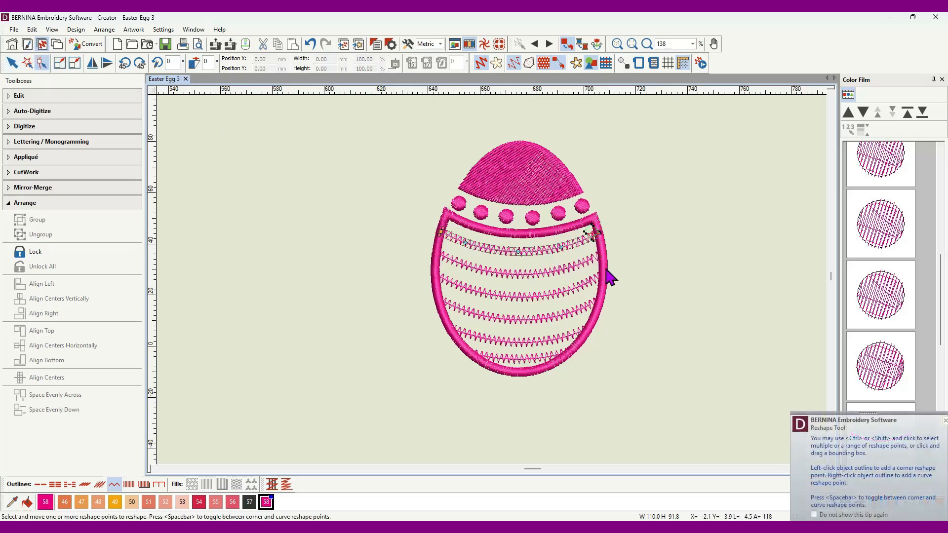
{"action": "scroll", "coordinate": [600, 243], "scroll_direction": "up", "scroll_amount": 3}
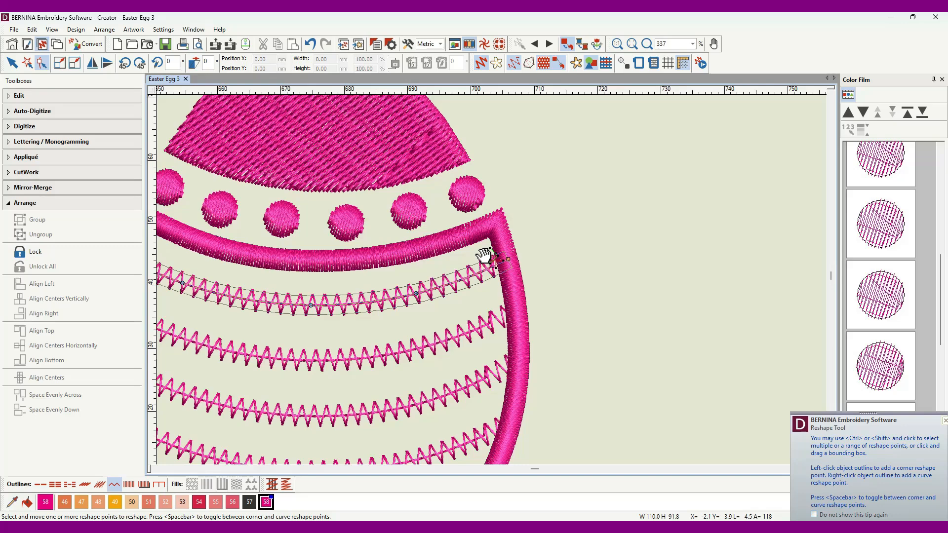
{"action": "left_click_drag", "start_coordinate": [157, 279], "coordinate": [308, 272]}
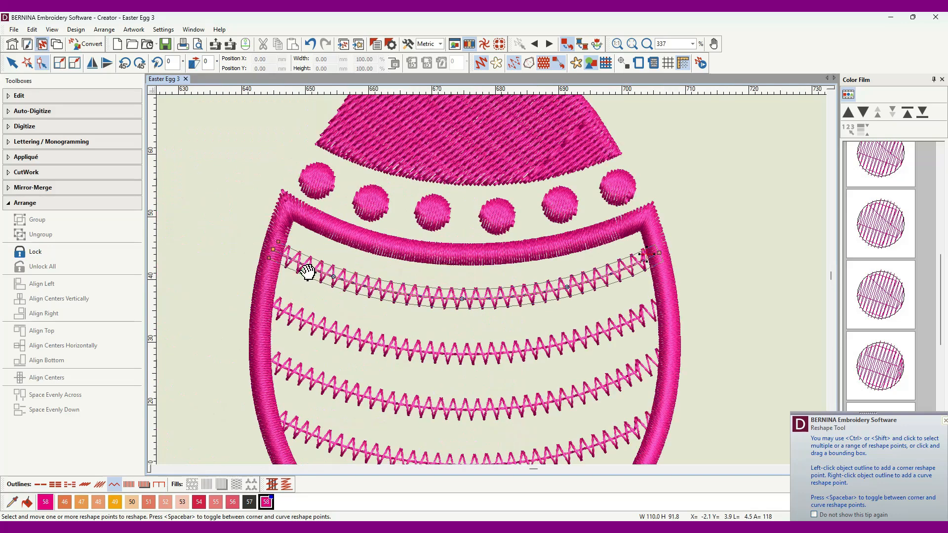
{"action": "left_click", "coordinate": [273, 250]}
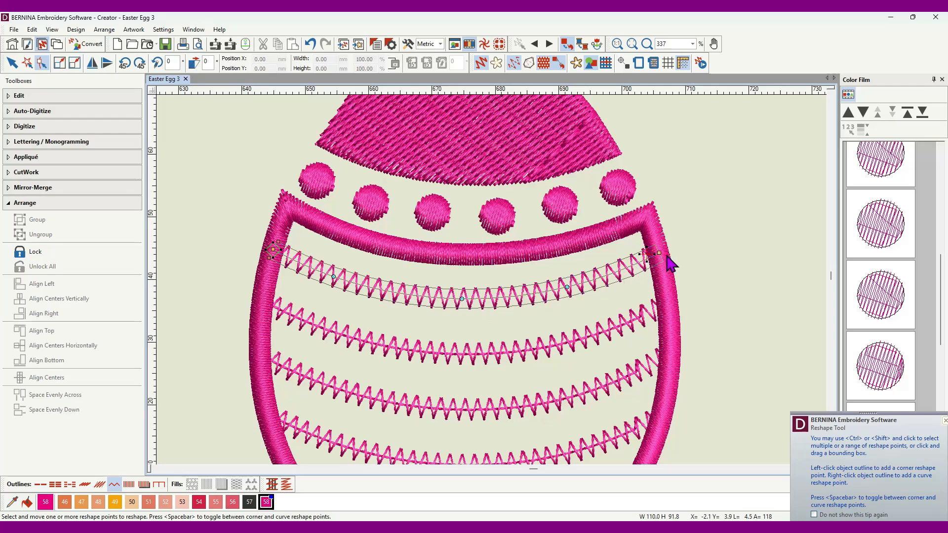
{"action": "left_click", "coordinate": [273, 251]}
{"action": "left_click", "coordinate": [482, 63]}
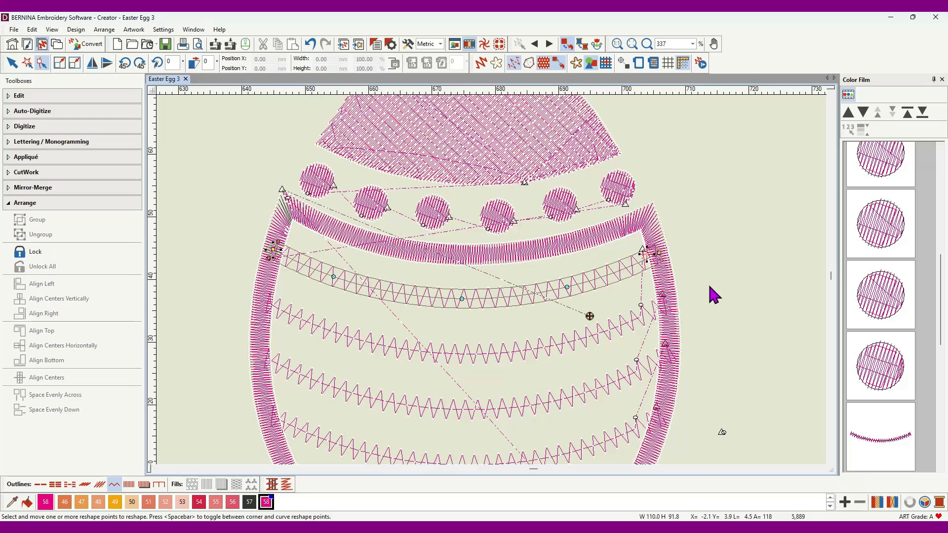
{"action": "left_click", "coordinate": [480, 62]}
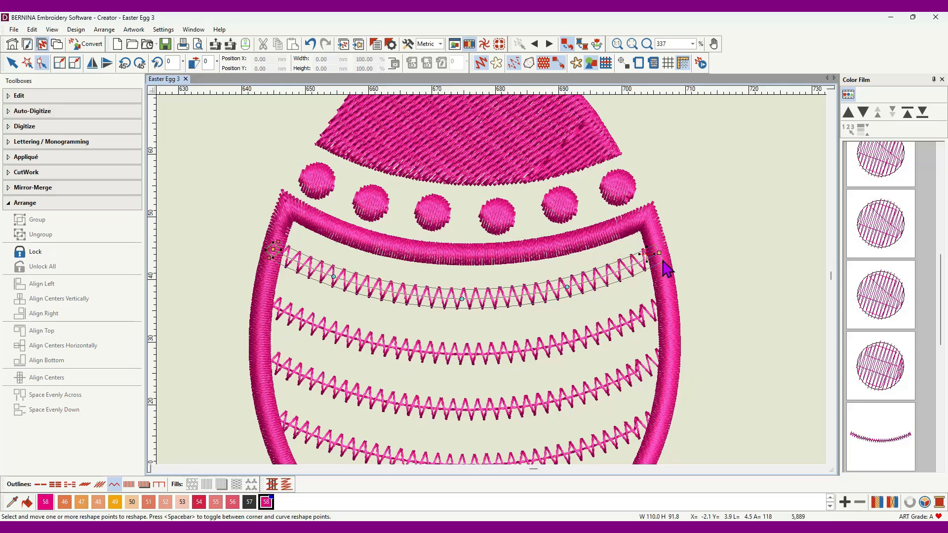
Step: With the artistic view off, travel through the stitching sequence object by object from the design's start through the top zigzag row
{"action": "left_click", "coordinate": [481, 63]}
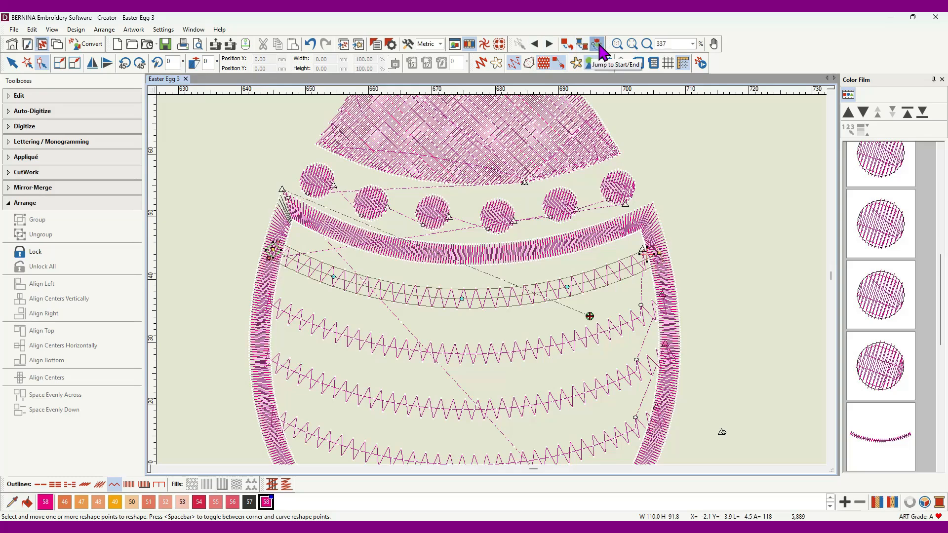
{"action": "left_click", "coordinate": [534, 43]}
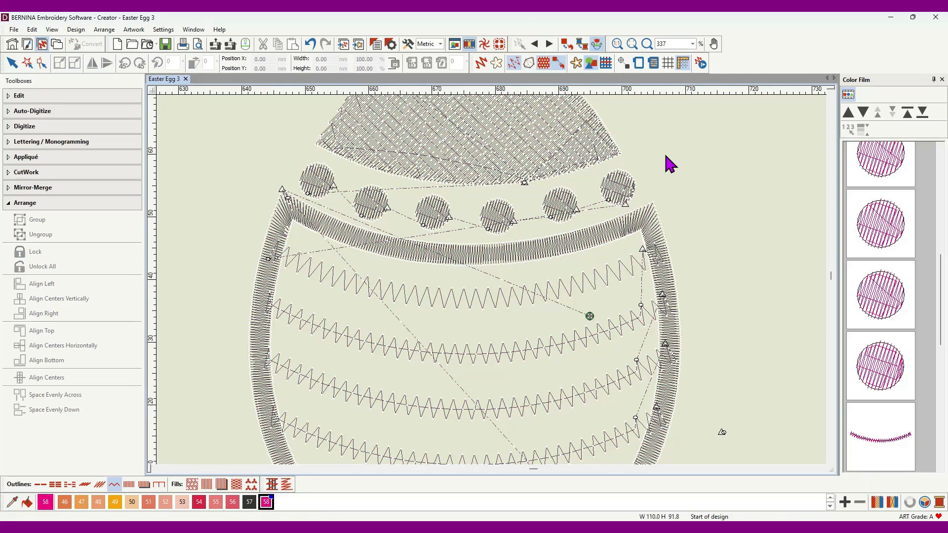
{"action": "left_click", "coordinate": [550, 44]}
{"action": "left_click", "coordinate": [550, 44]}
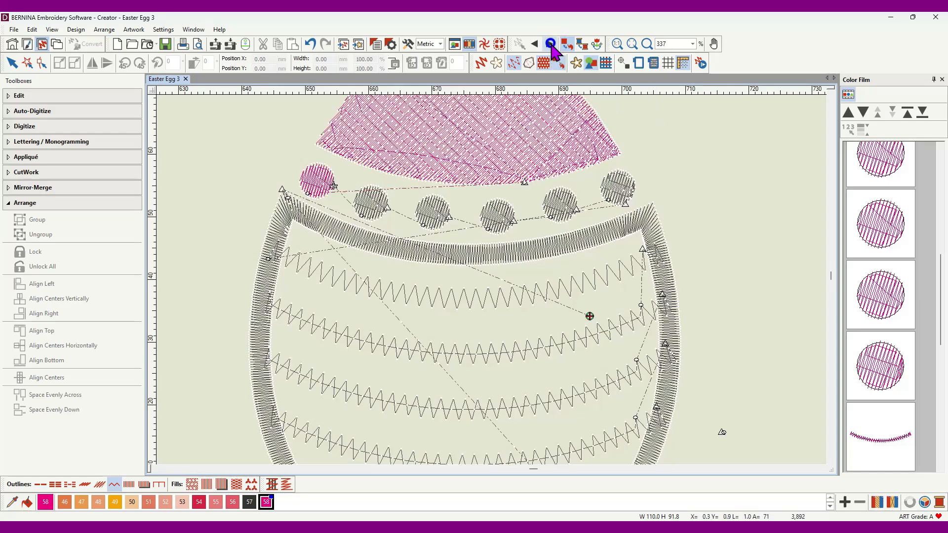
{"action": "left_click", "coordinate": [550, 44]}
{"action": "left_click", "coordinate": [550, 44]}
{"action": "left_click", "coordinate": [549, 44]}
{"action": "left_click", "coordinate": [549, 44]}
{"action": "left_click", "coordinate": [549, 44]}
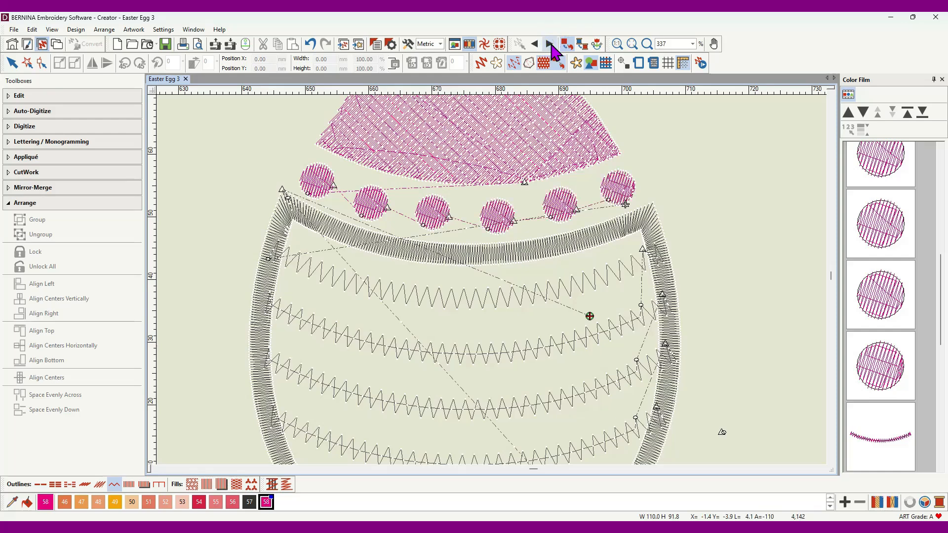
{"action": "left_click", "coordinate": [549, 44]}
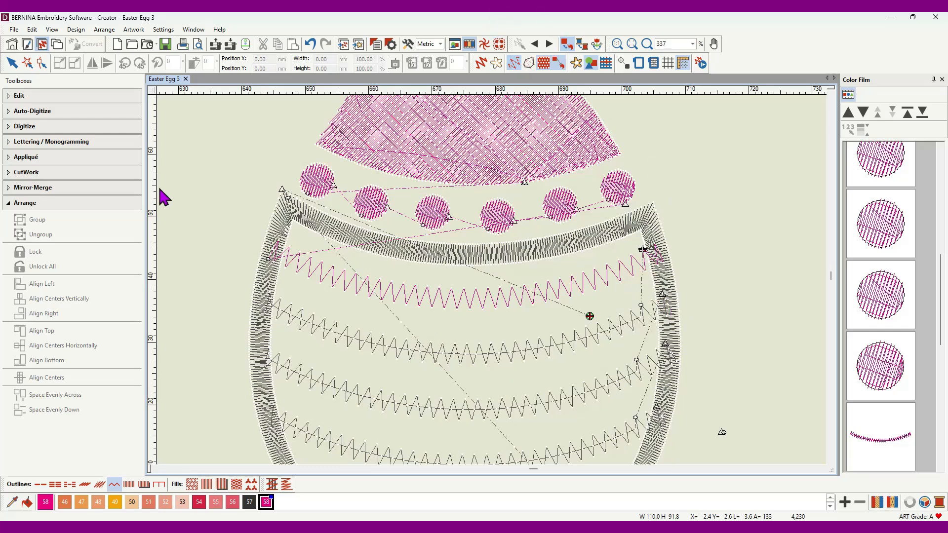
Step: Move the second zigzag row's start point to its right end and its end point to its left end
{"action": "left_click", "coordinate": [11, 63]}
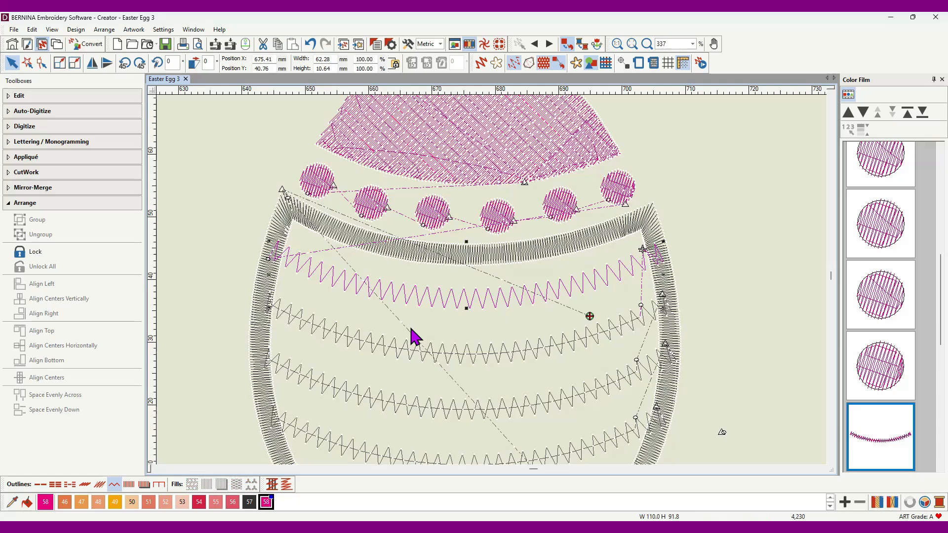
{"action": "left_click", "coordinate": [509, 354]}
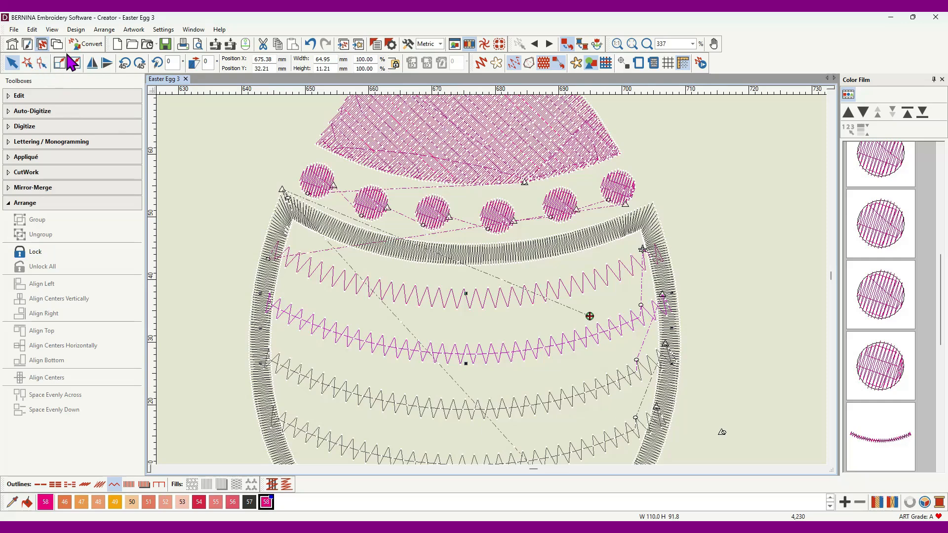
{"action": "left_click", "coordinate": [39, 64]}
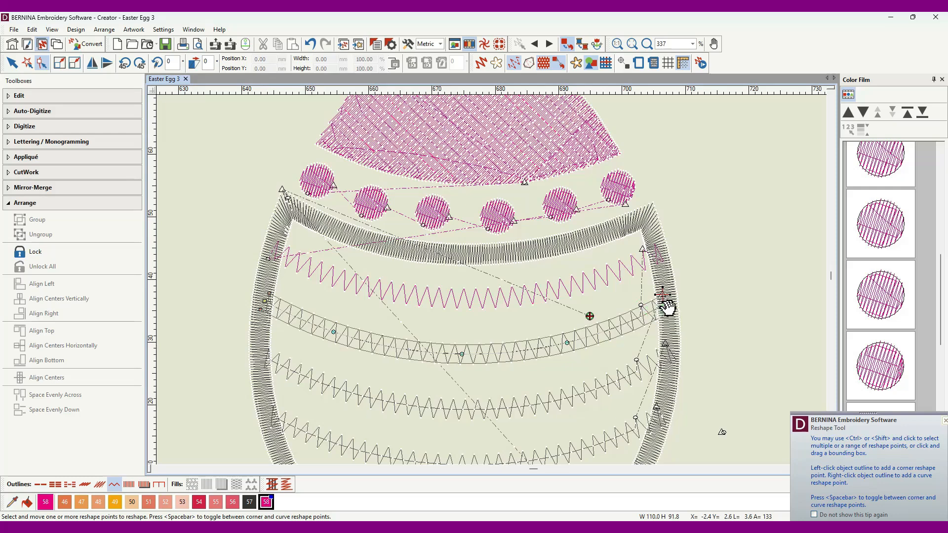
{"action": "left_click", "coordinate": [667, 304]}
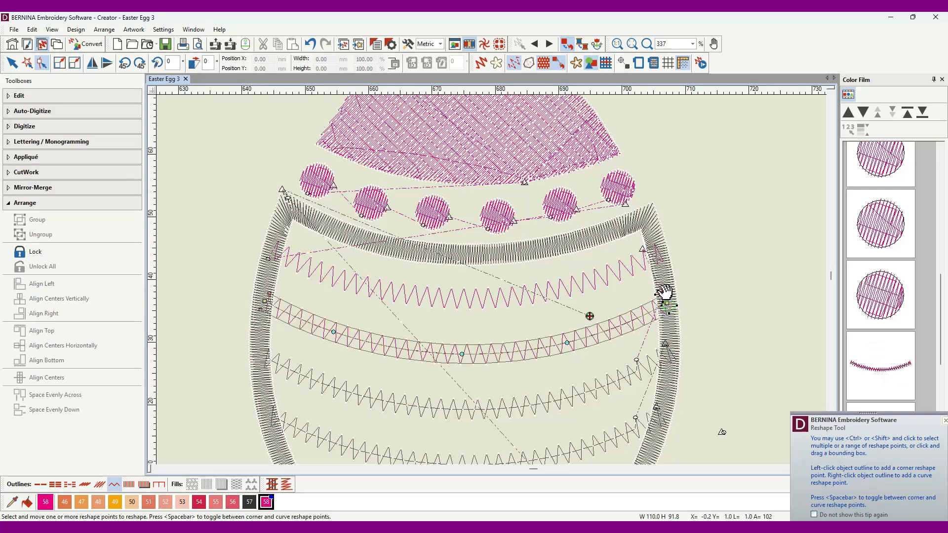
{"action": "left_click", "coordinate": [266, 303]}
Step: Move the top zigzag row's end point to the row's right end, check its placement up close, and deselect the row
{"action": "key", "text": "shift+Tab"}
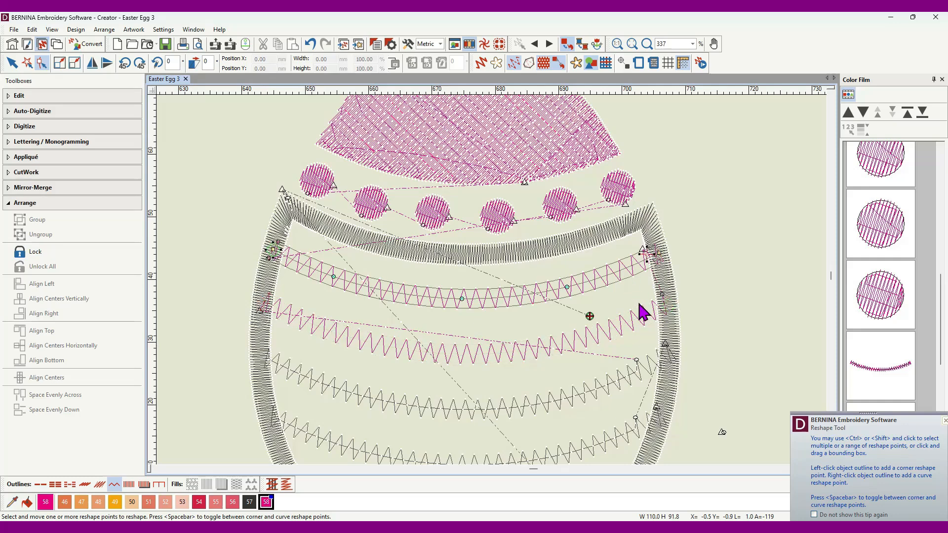
{"action": "left_click", "coordinate": [661, 253]}
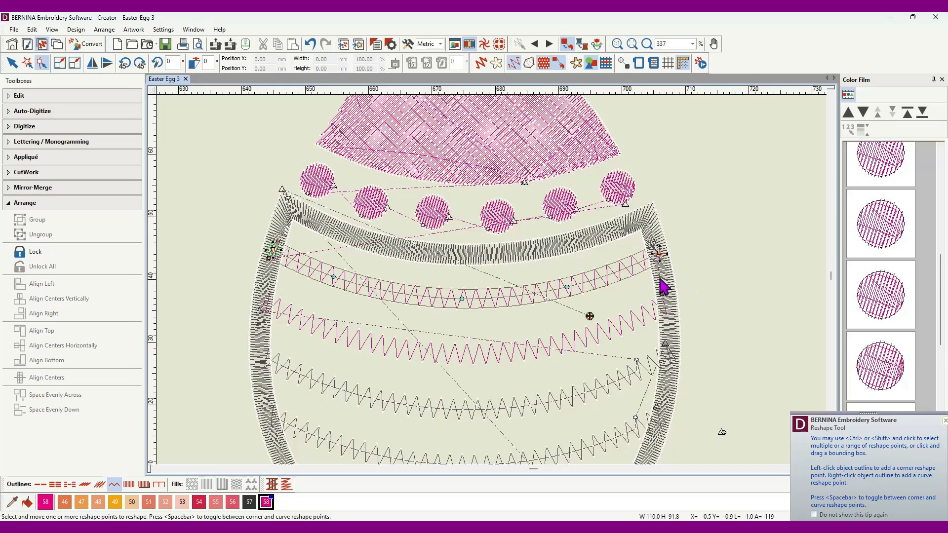
{"action": "scroll", "coordinate": [664, 285], "scroll_direction": "up", "scroll_amount": 7}
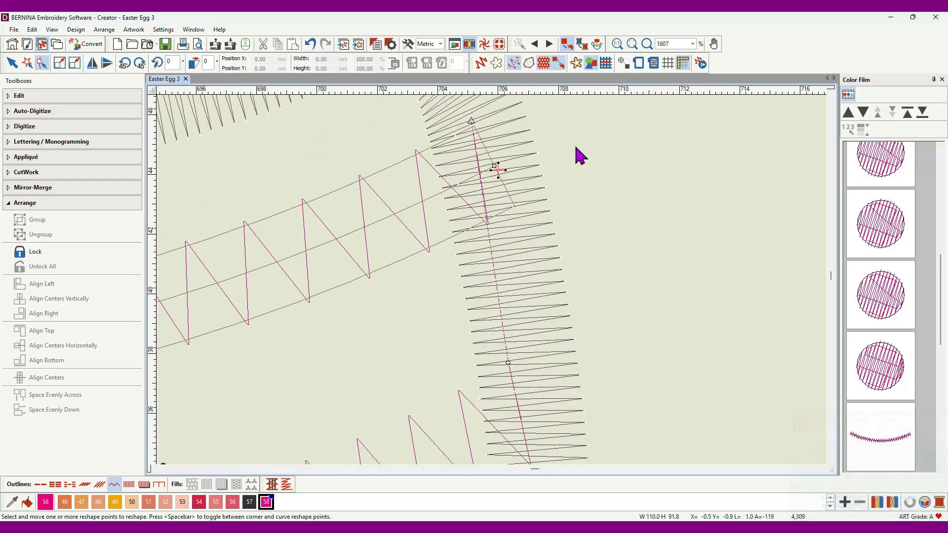
{"action": "scroll", "coordinate": [572, 190], "scroll_direction": "down", "scroll_amount": 5}
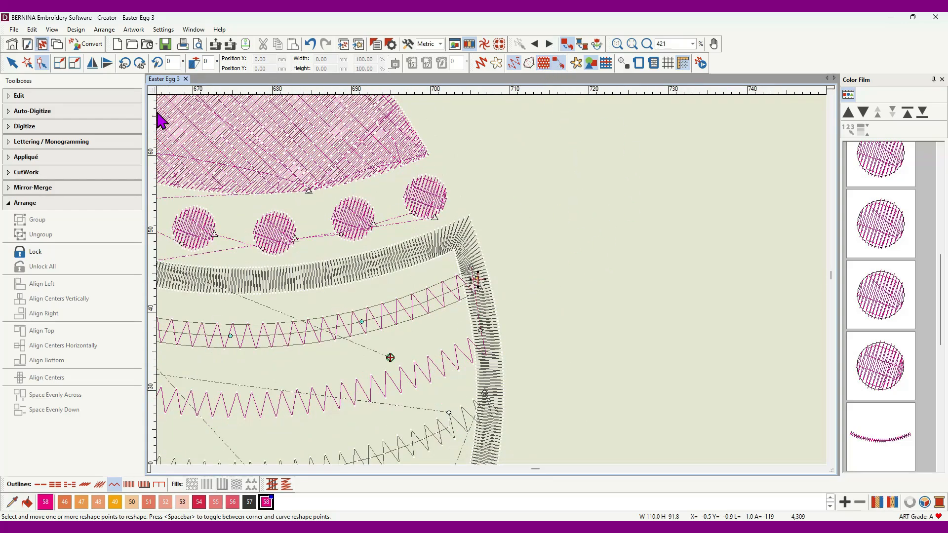
{"action": "left_click", "coordinate": [12, 62]}
{"action": "key", "text": "Escape"}
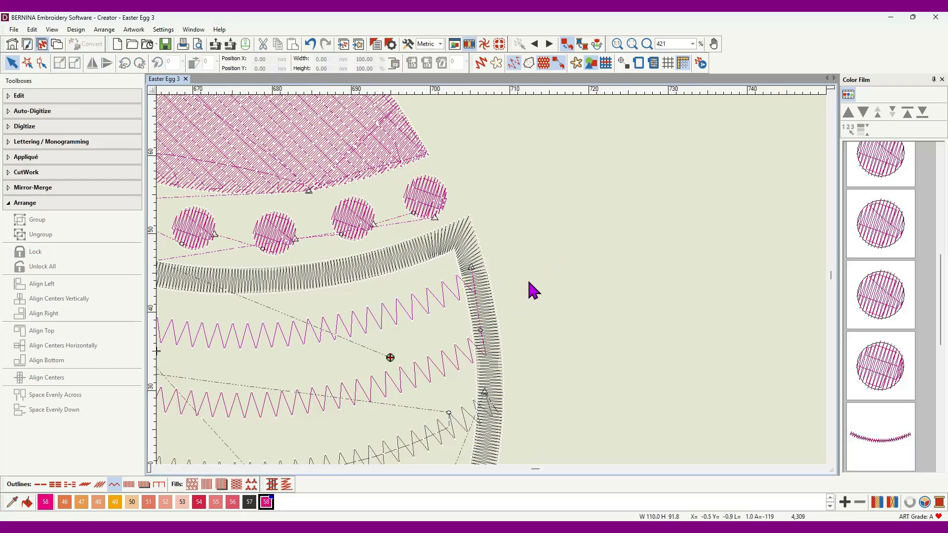
Step: Insert a two-point single-outline connector after the top zigzag row in the sequence, from its right end to the second row's start point
{"action": "key", "text": "0"}
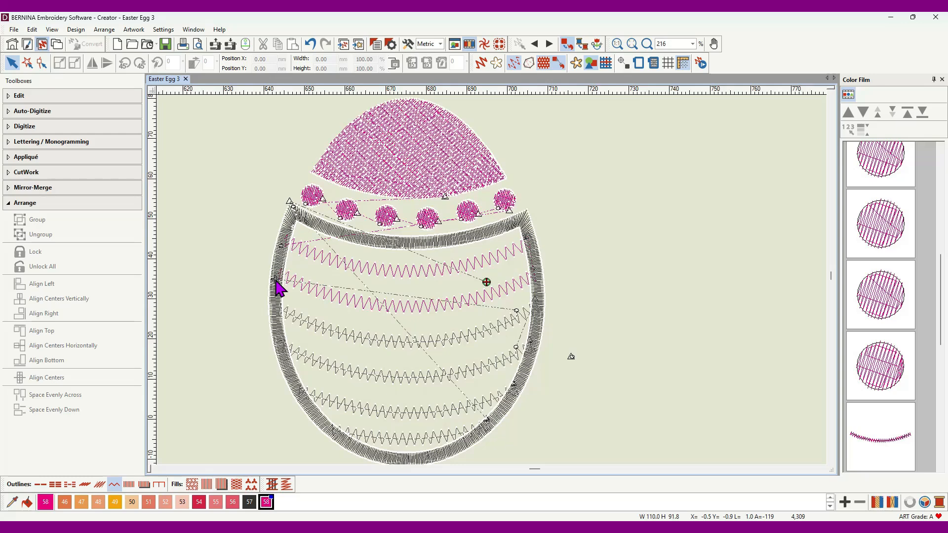
{"action": "left_click", "coordinate": [534, 43]}
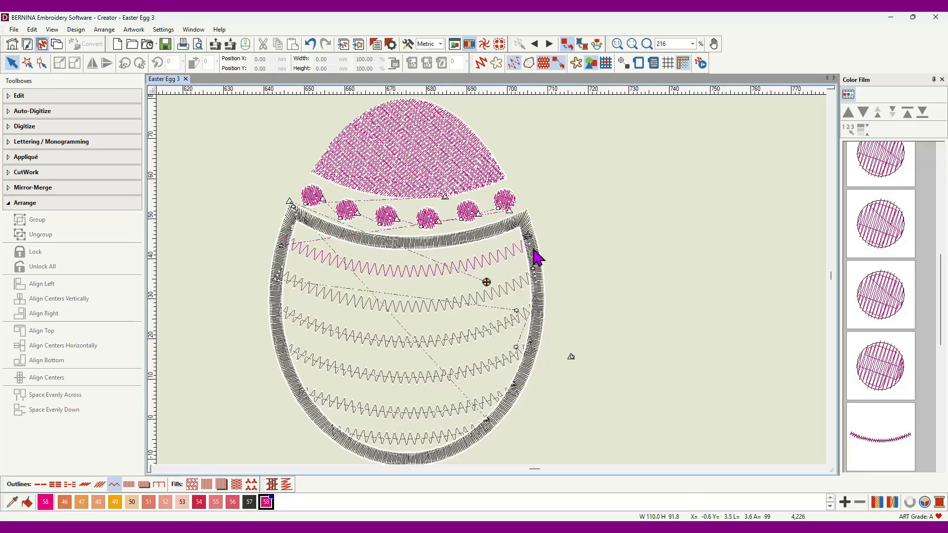
{"action": "scroll", "coordinate": [536, 257], "scroll_direction": "up", "scroll_amount": 5}
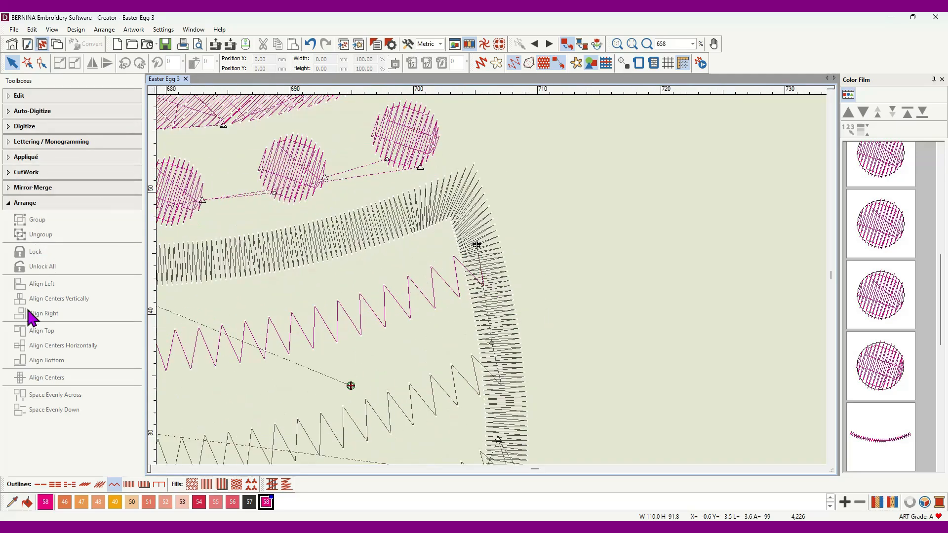
{"action": "left_click", "coordinate": [37, 126]}
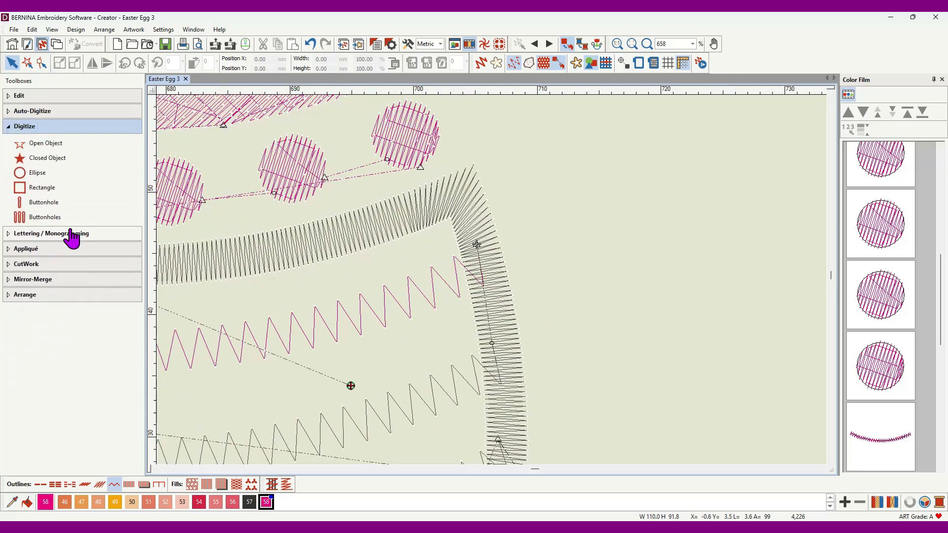
{"action": "left_click", "coordinate": [48, 146]}
{"action": "left_click", "coordinate": [40, 484]}
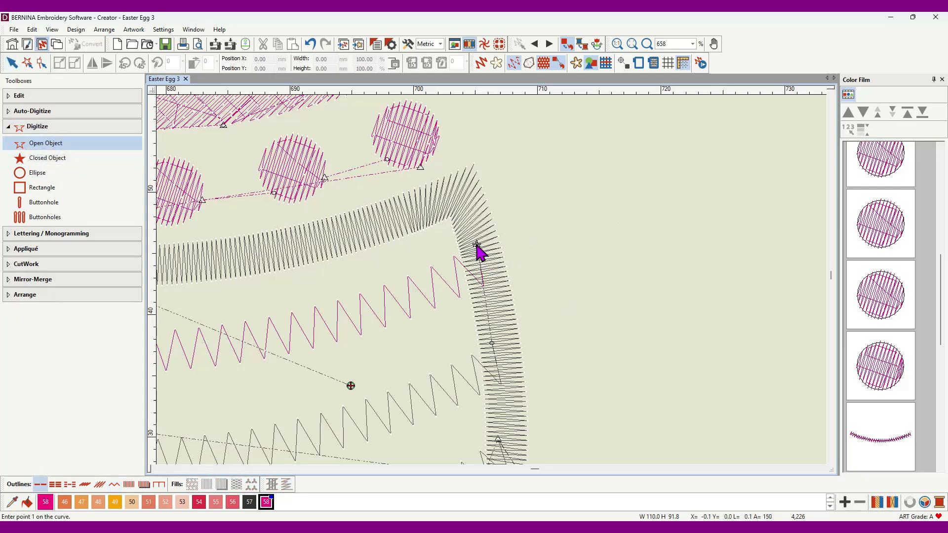
{"action": "left_click", "coordinate": [477, 244]}
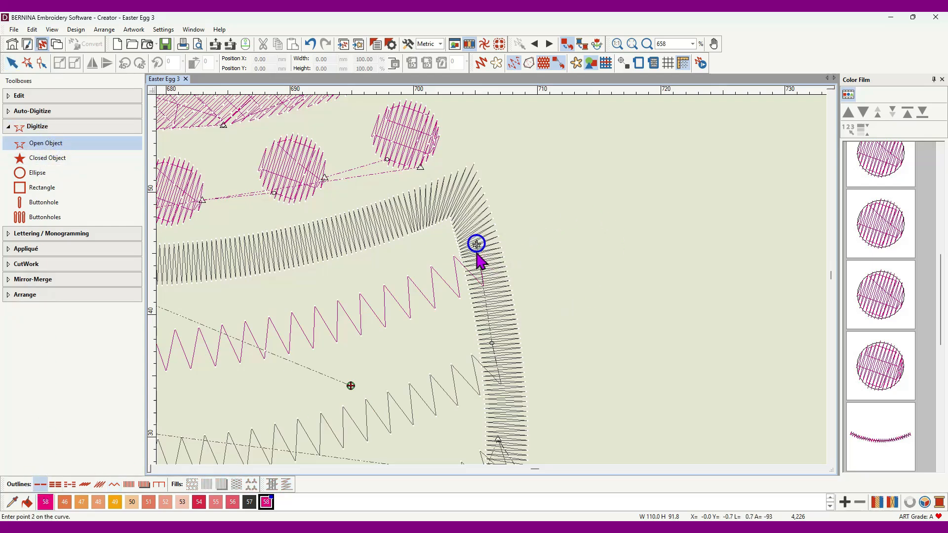
{"action": "left_click", "coordinate": [492, 346]}
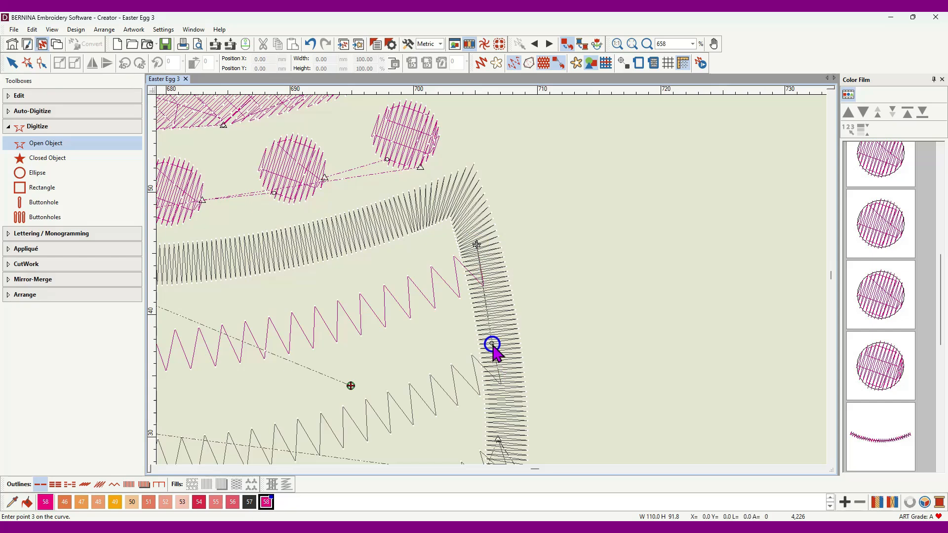
{"action": "key", "text": "Return"}
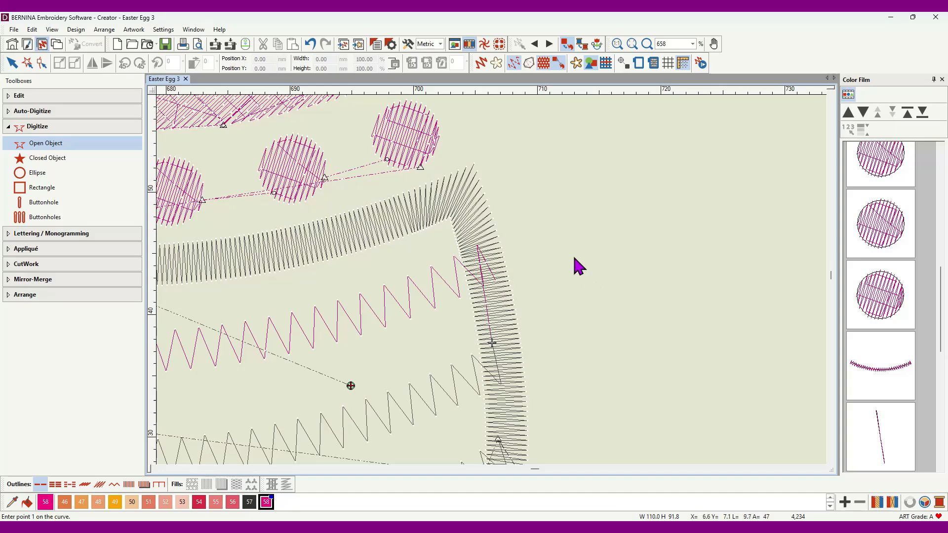
Step: Advance the current stitching position past the second zigzag row
{"action": "scroll", "coordinate": [494, 291], "scroll_direction": "down", "scroll_amount": 4}
{"action": "scroll", "coordinate": [492, 281], "scroll_direction": "down", "scroll_amount": 3}
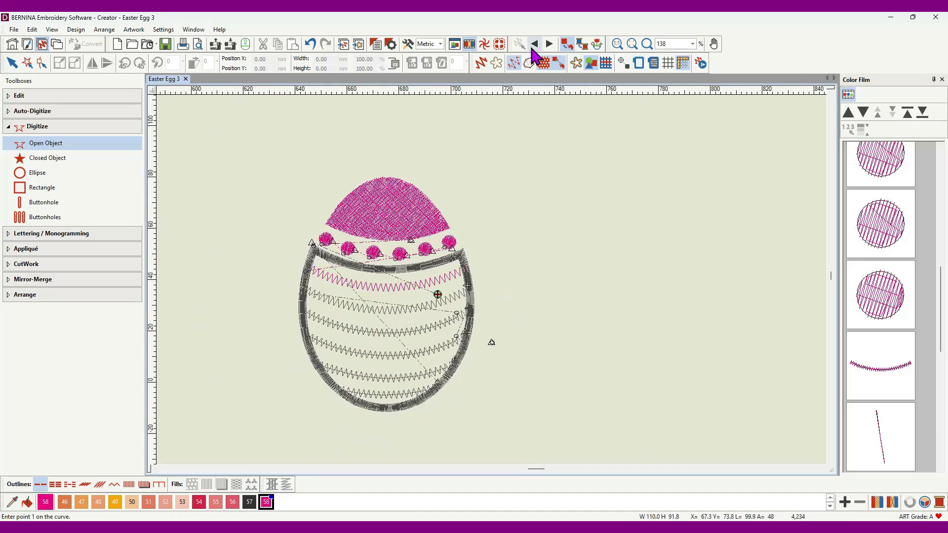
{"action": "left_click", "coordinate": [549, 45]}
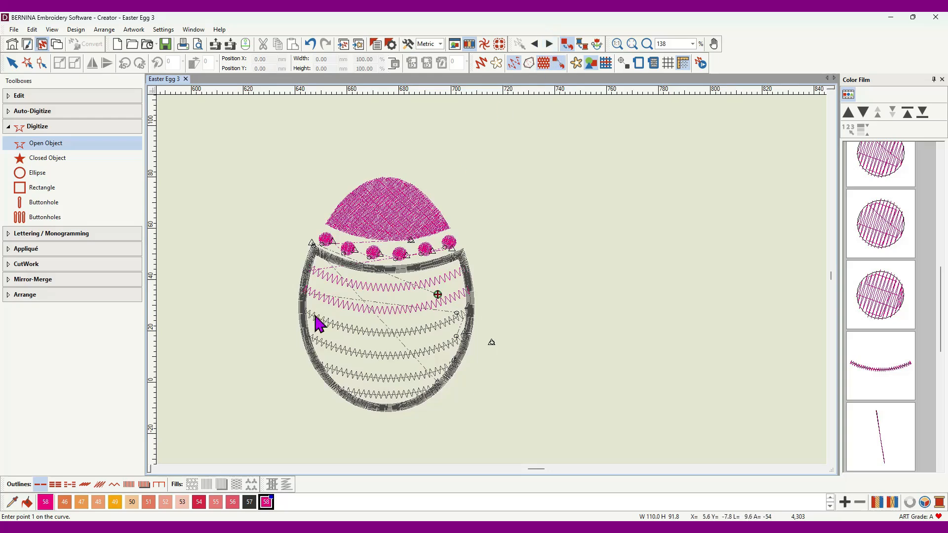